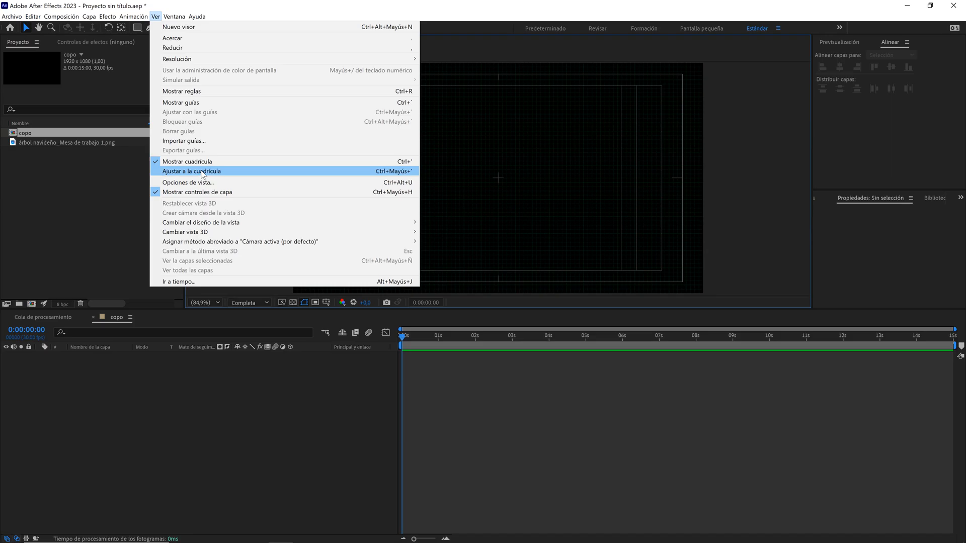
Turn on snapping to the grid and draw a straight vertical line with the Pen tool upward from the composition's centre.
click(203, 171)
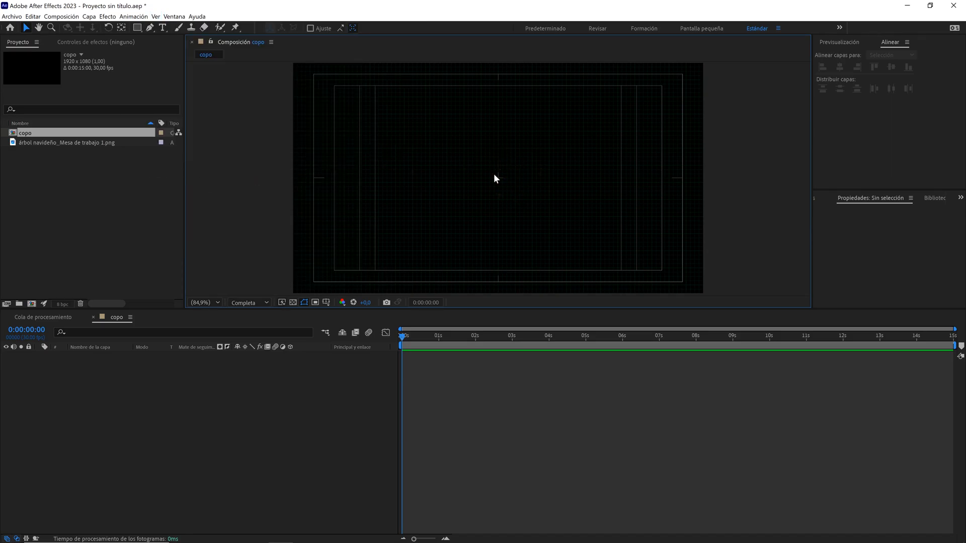
click(150, 28)
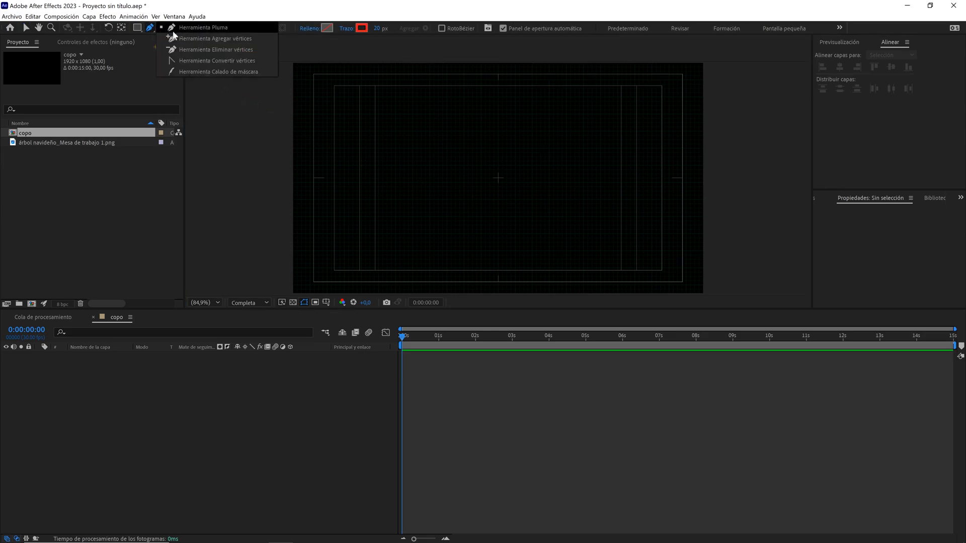
key(period)
key(period)
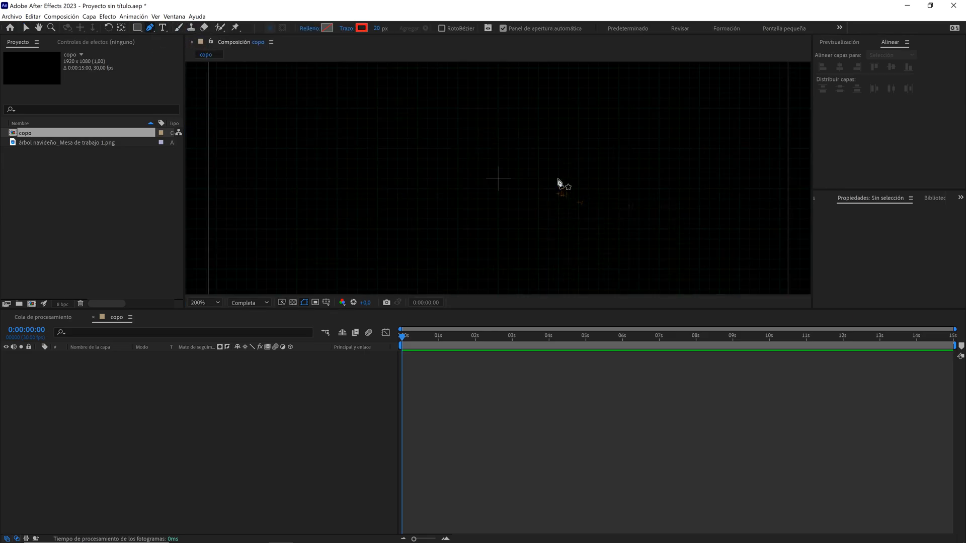
click(506, 175)
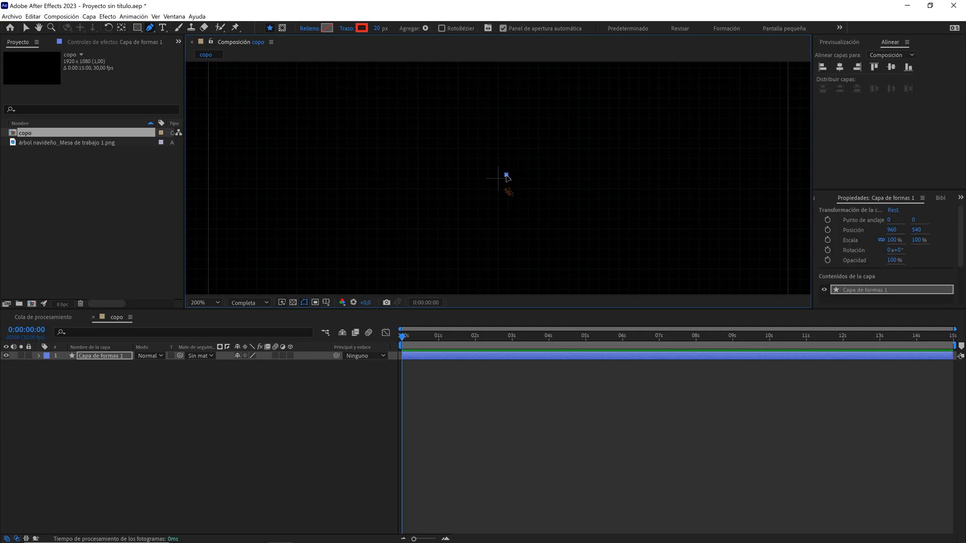
drag(507, 175, 505, 175)
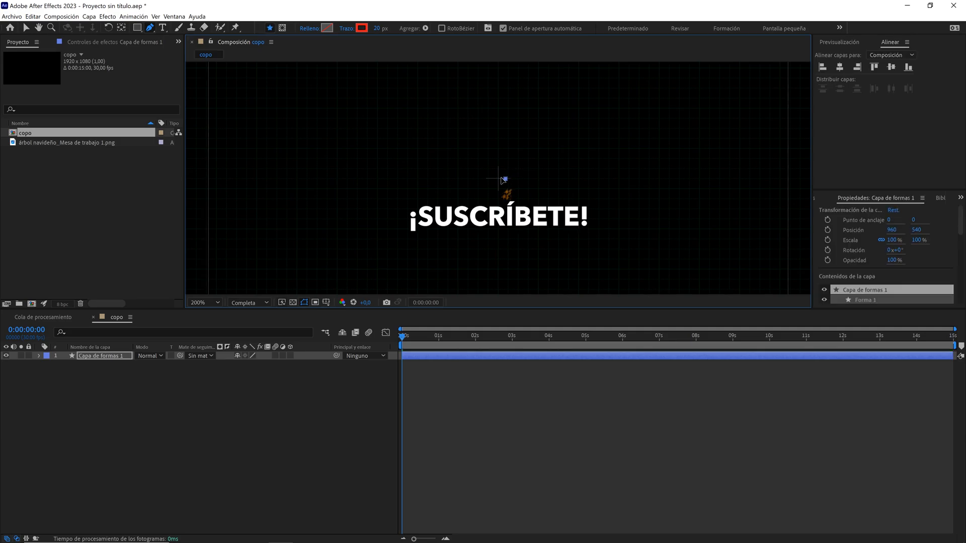
scroll(520, 166, down, 1)
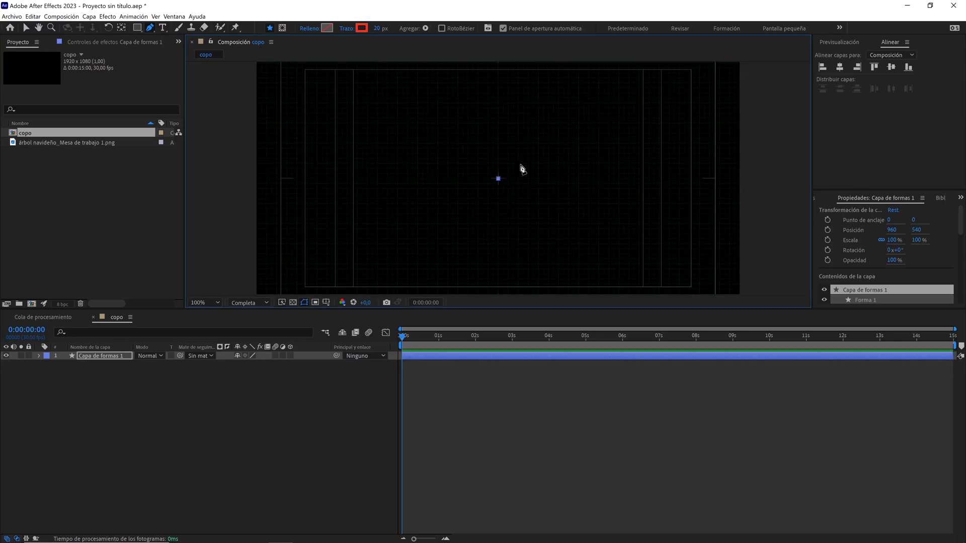
scroll(521, 166, up, 1)
drag(491, 146, 513, 179)
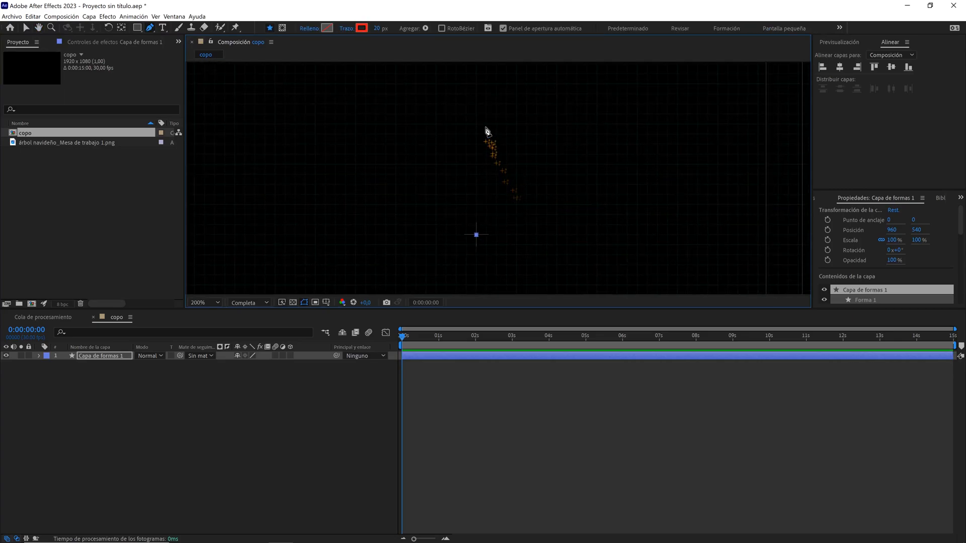
click(485, 118)
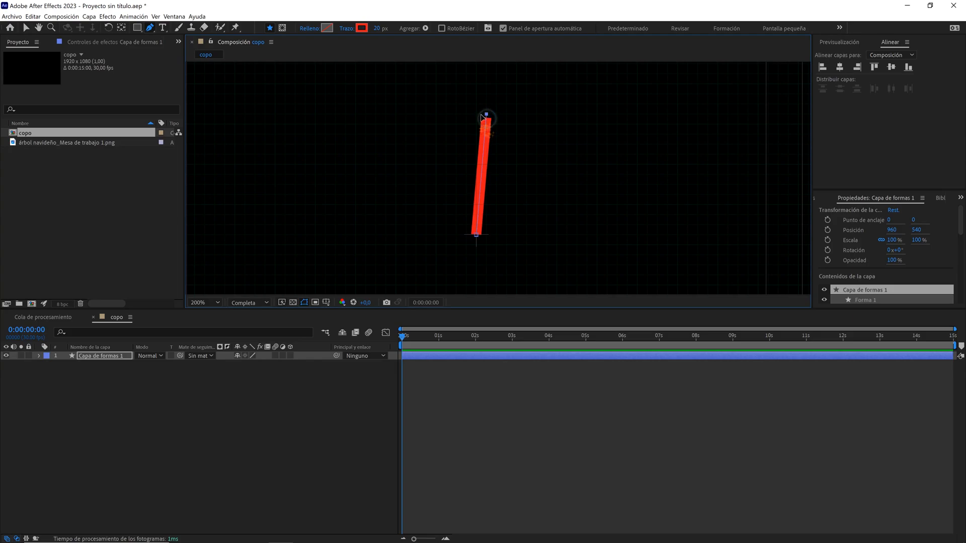
drag(486, 118, 476, 114)
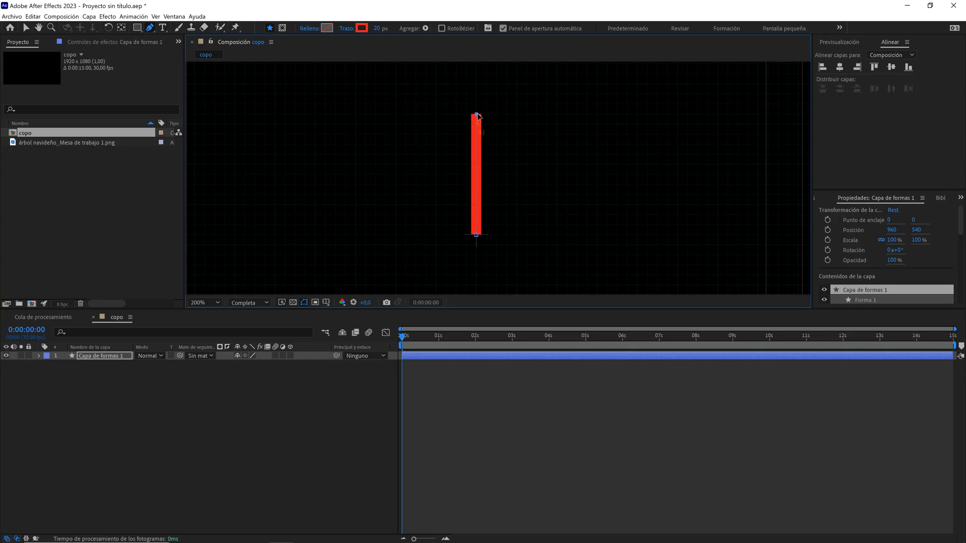
Check the vertical line's stroke colour and stroke width settings.
click(362, 29)
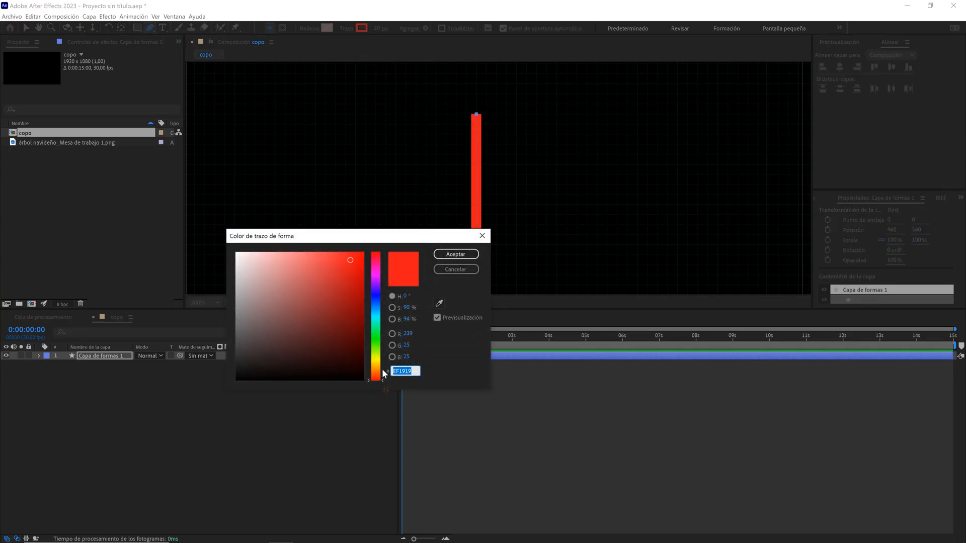
click(456, 254)
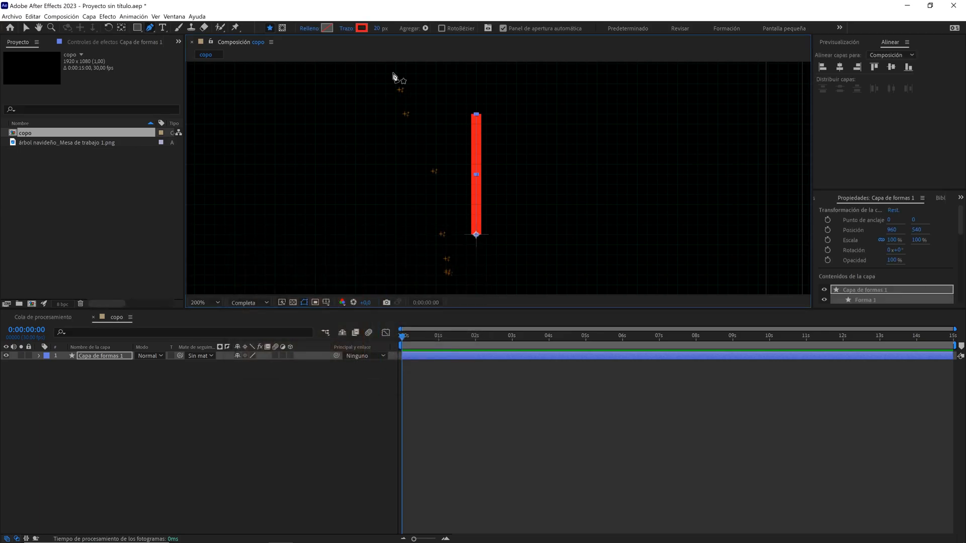
click(379, 29)
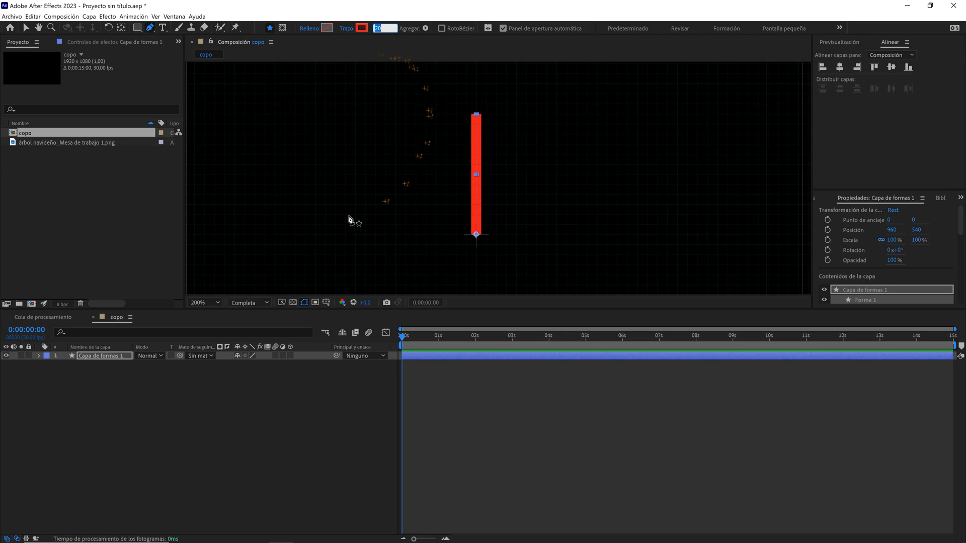
Set the line cap of the vertical line's stroke to Fin redondo.
click(39, 356)
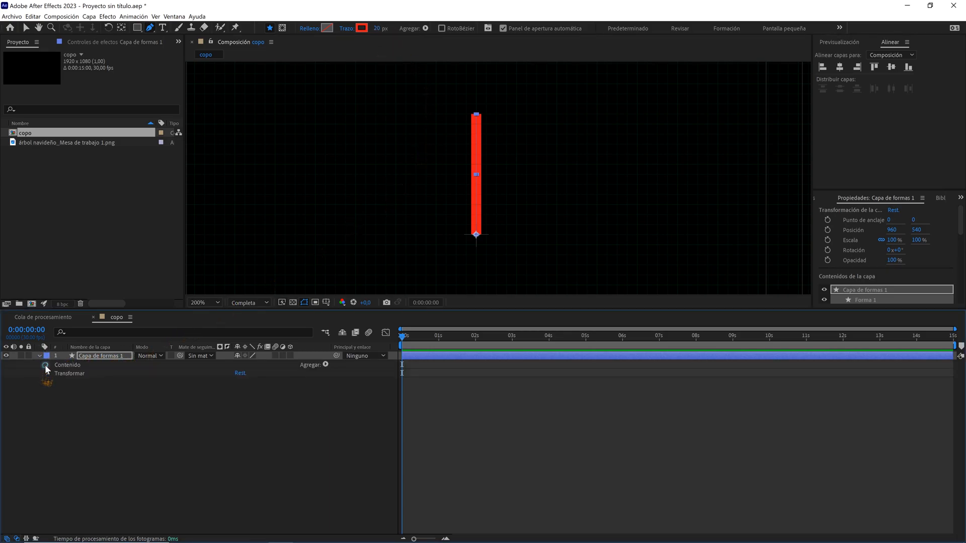
click(56, 373)
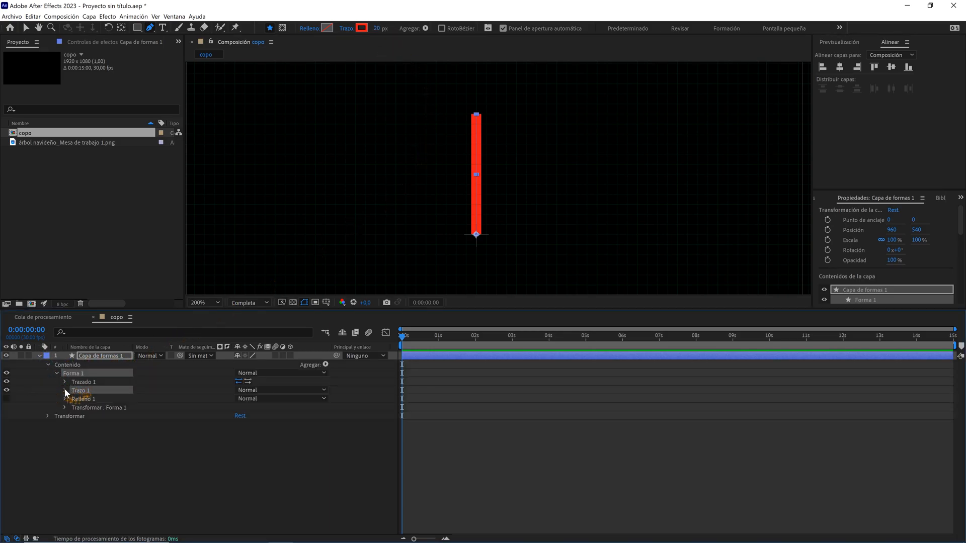
click(64, 390)
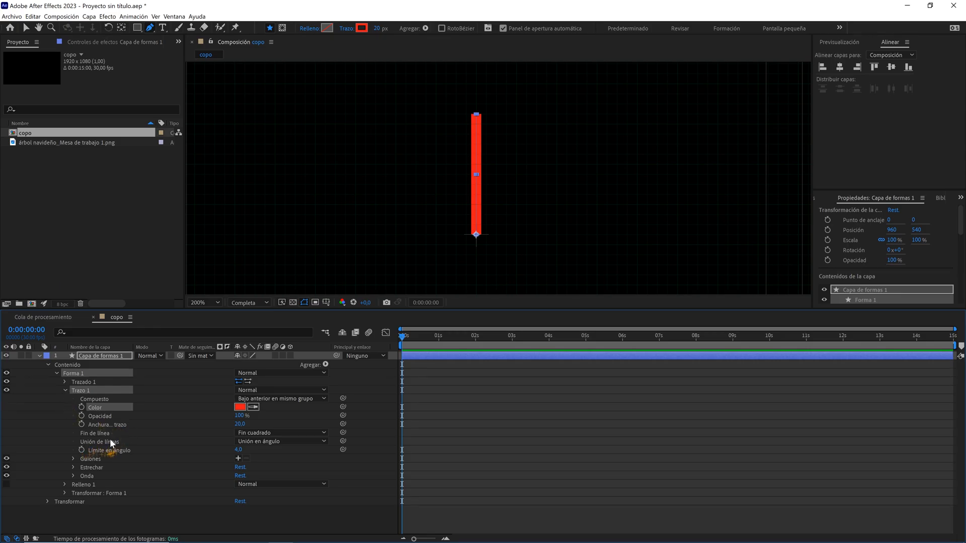
click(251, 433)
click(258, 452)
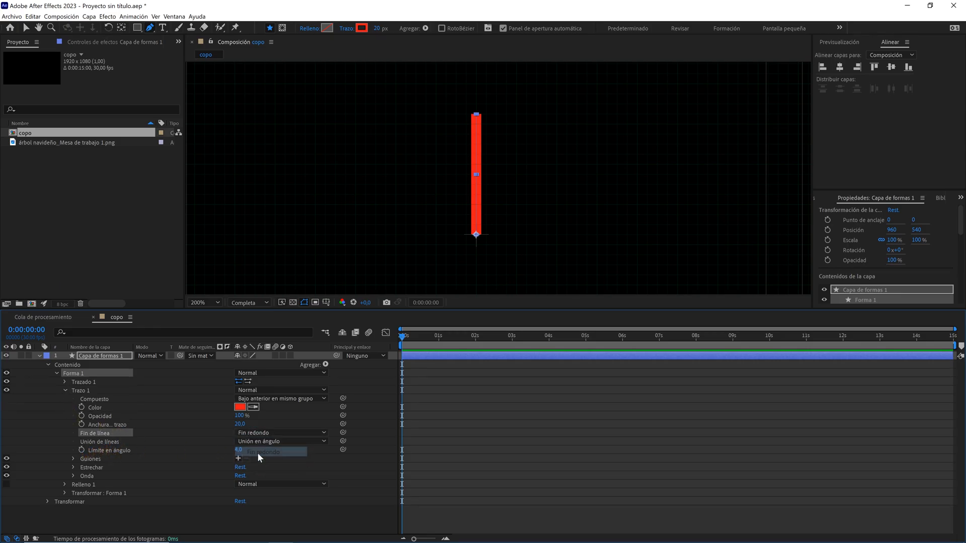
click(48, 365)
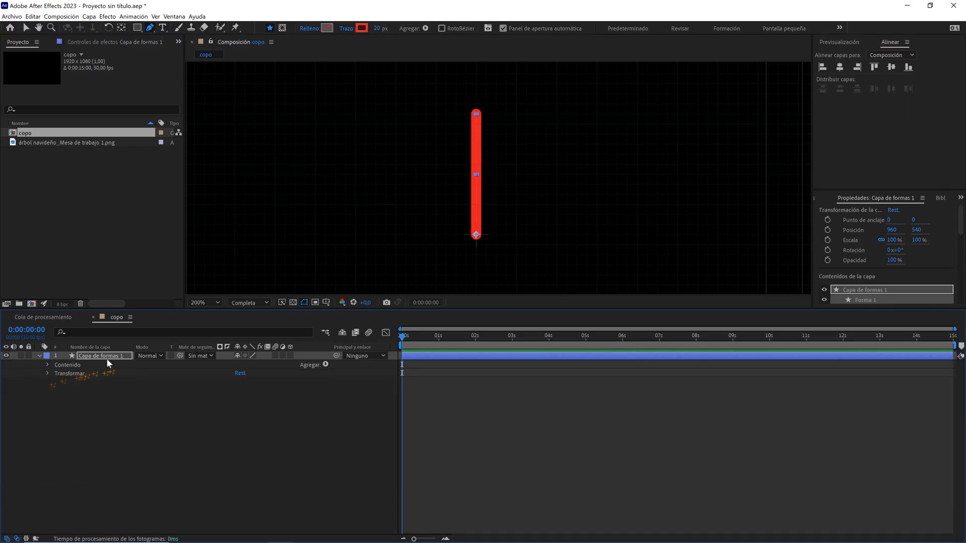
Draw a diagonal branch on the same shape layer, from upper right of the vertical line down to its upper part.
click(108, 357)
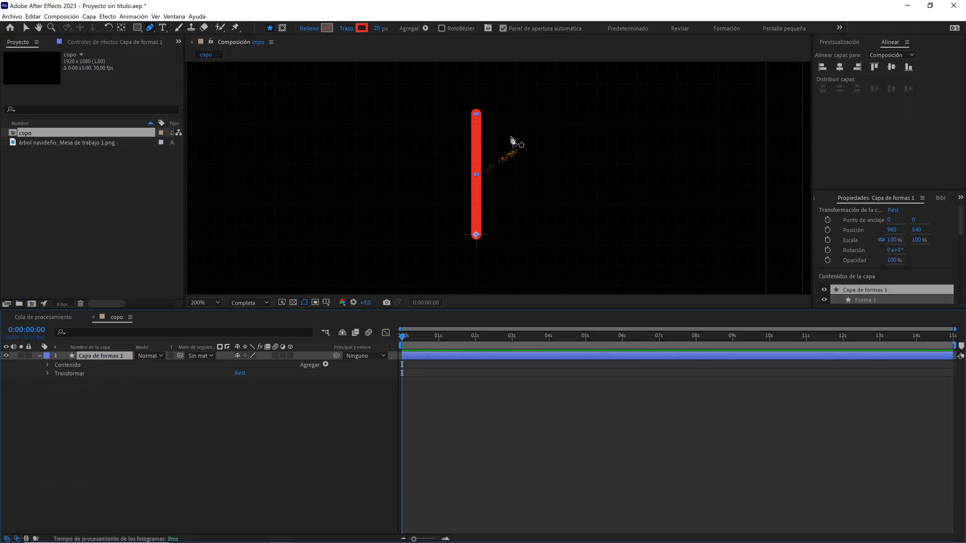
click(512, 120)
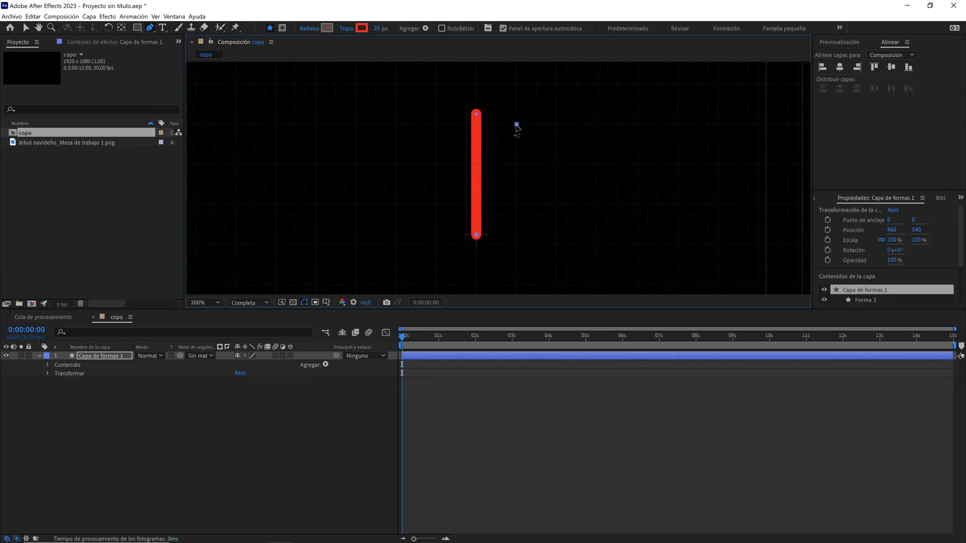
click(497, 144)
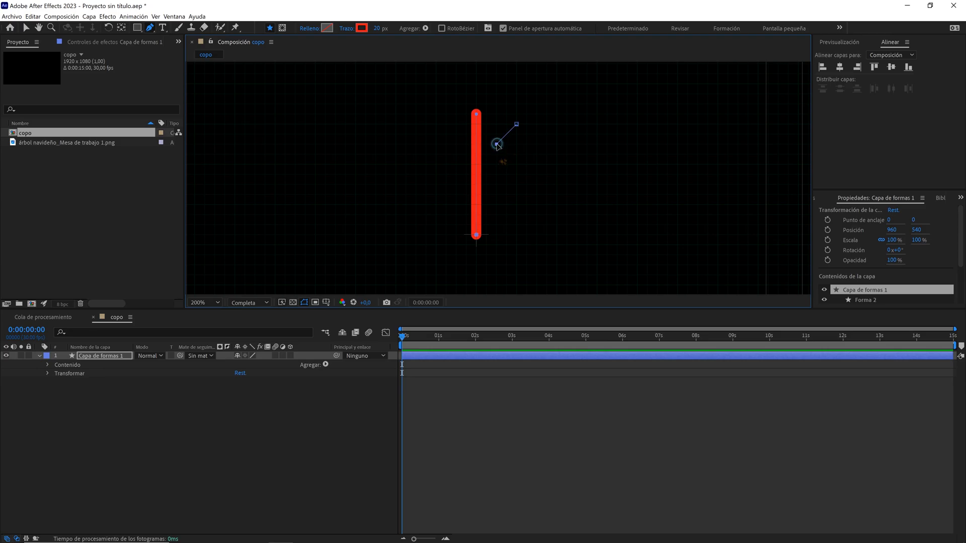
drag(496, 144, 476, 164)
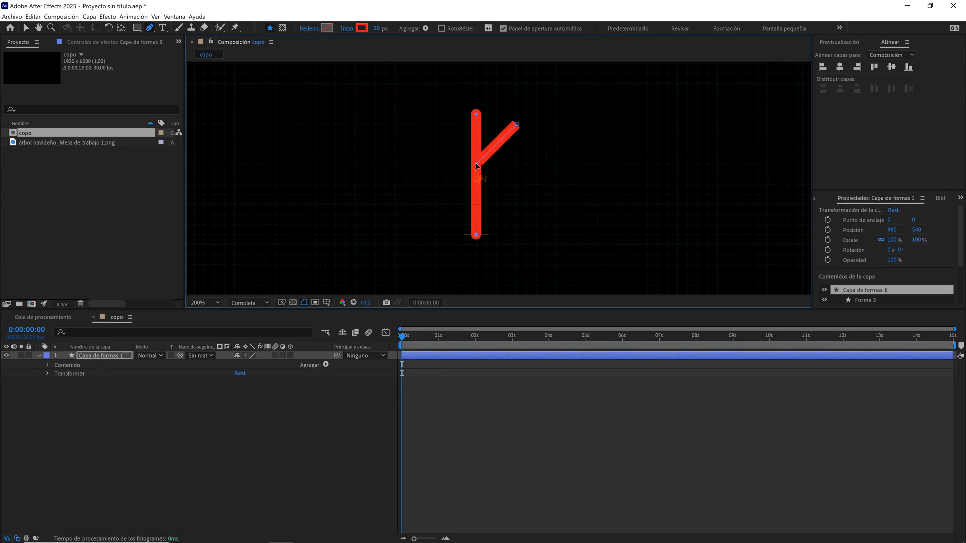
Set the line cap of the diagonal branch's stroke (Forma 2) to Fin redondo.
click(48, 365)
click(55, 373)
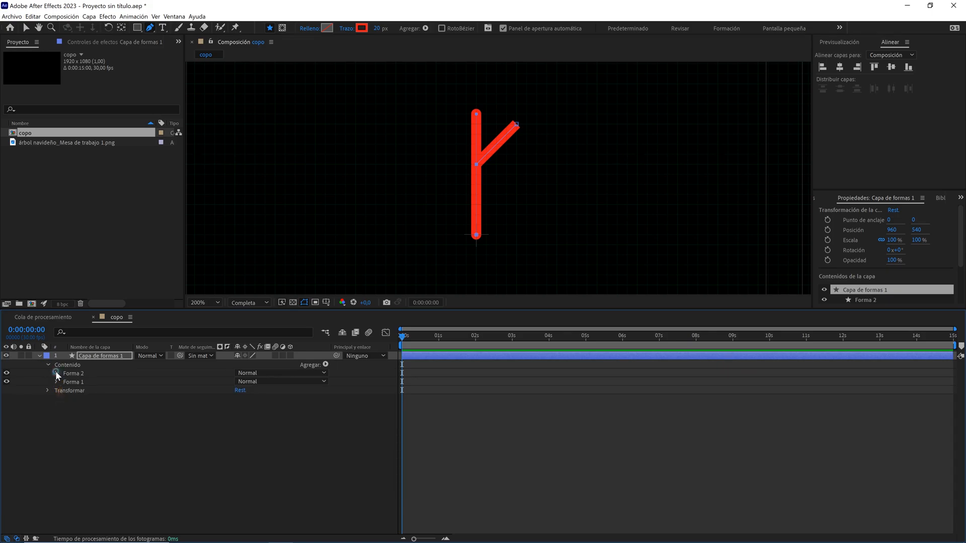
click(55, 373)
click(7, 374)
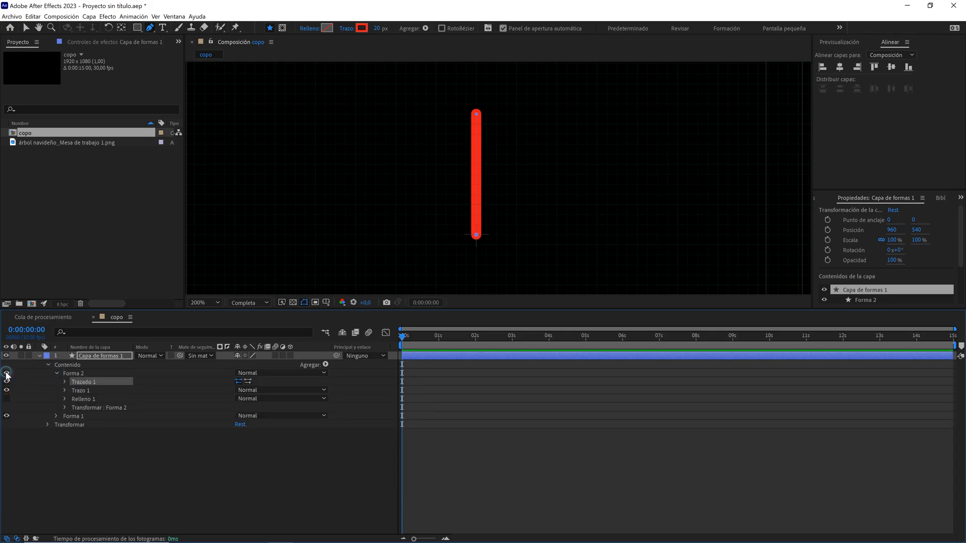
click(7, 373)
click(64, 391)
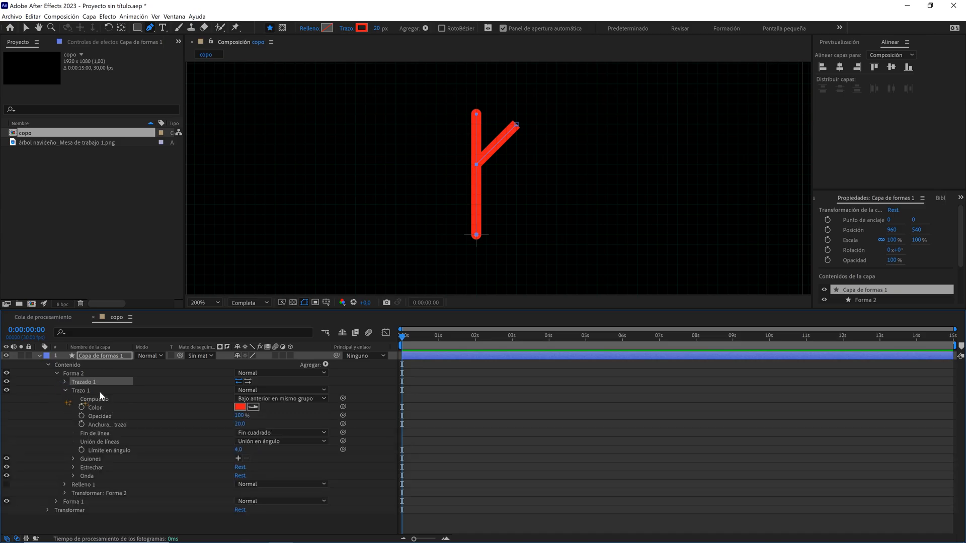
click(237, 433)
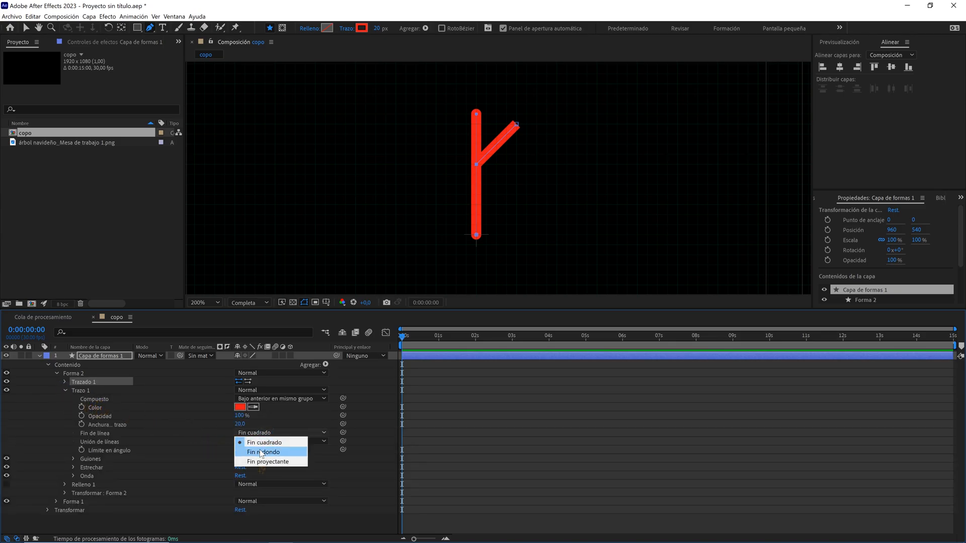
click(262, 453)
click(65, 389)
Duplicate the diagonal branch and move the copy's outer vertex across the vertical line to form a mirrored branch.
click(56, 373)
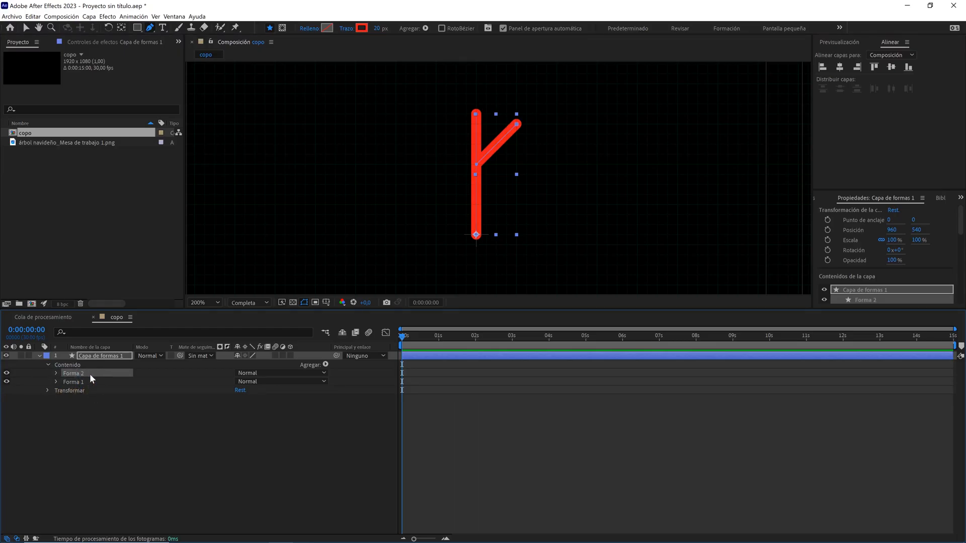
key(ctrl+d)
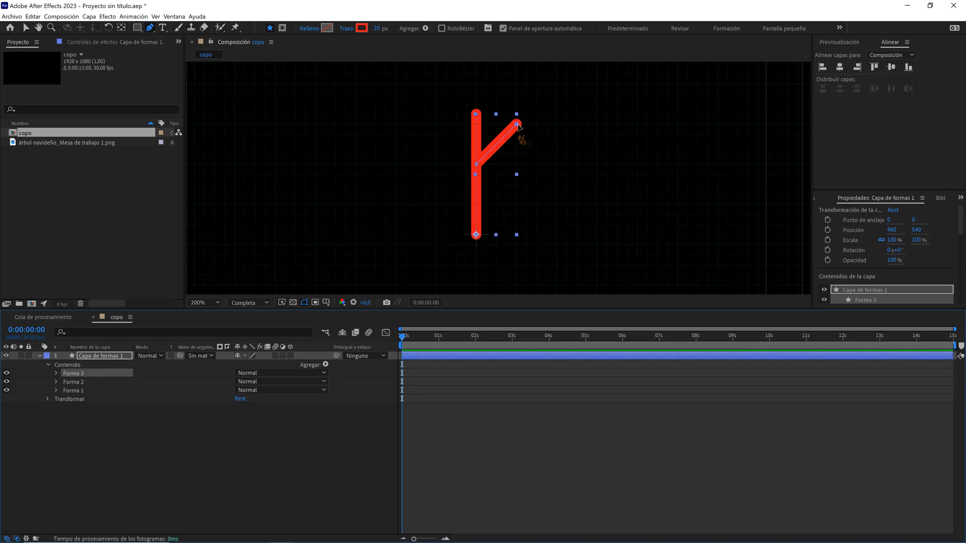
drag(517, 124, 438, 125)
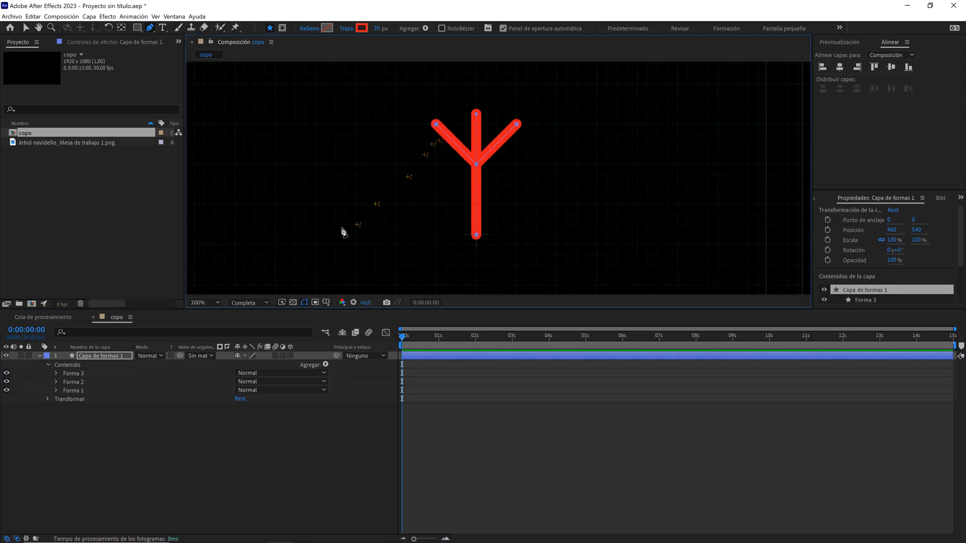
Duplicate both diagonal branches and stack the two copies together above the original shapes.
click(75, 374)
ctrl+click(76, 382)
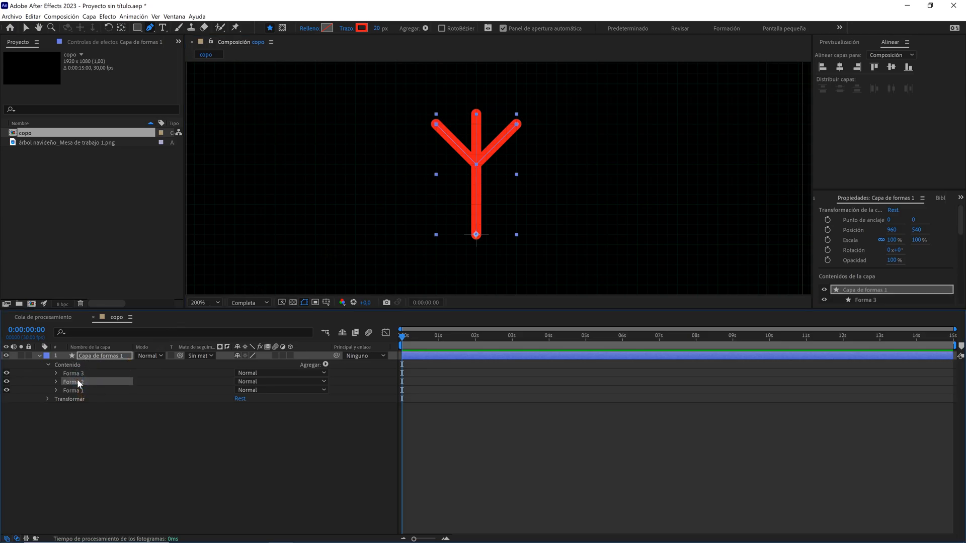
key(ctrl+d)
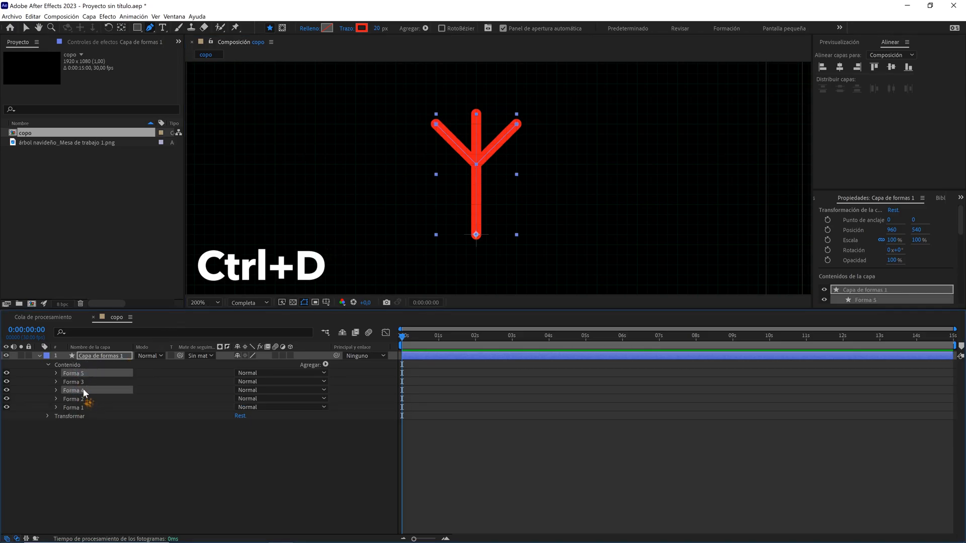
drag(83, 389, 82, 376)
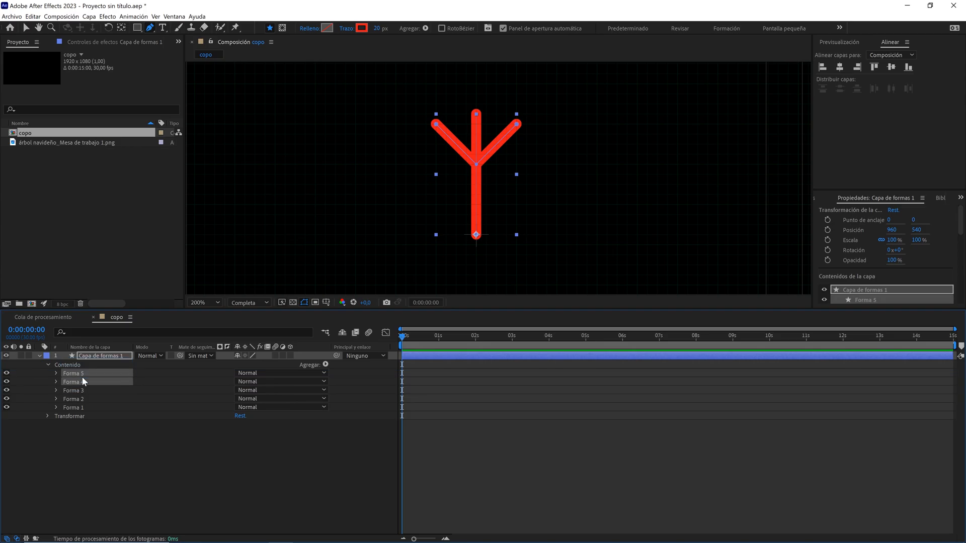
Hide the vertical line and the two original branches, Forma 1, Forma 2 and Forma 3.
click(80, 391)
shift+click(79, 408)
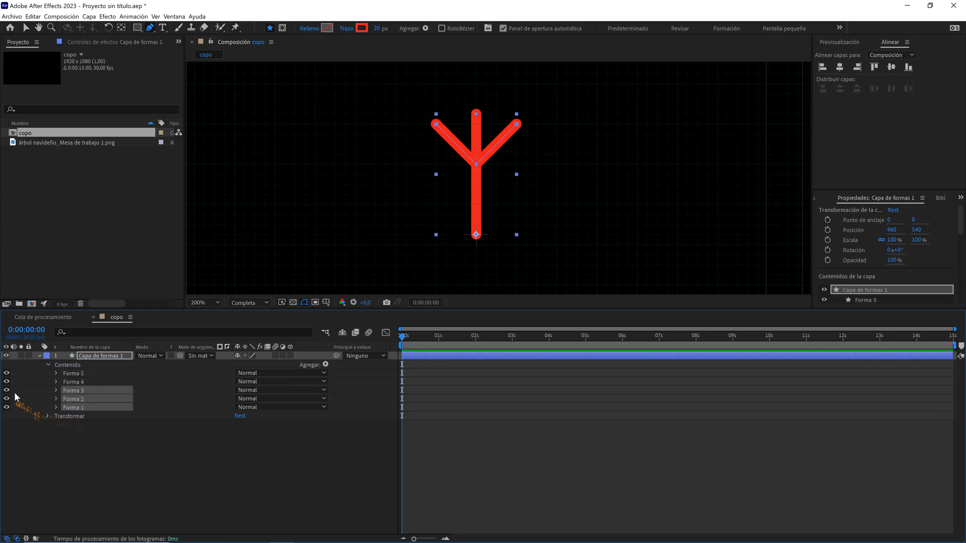
drag(7, 407, 7, 390)
Move the two copied diagonal branches straight down the stem as a lower pair, and show Forma 1, Forma 2 and Forma 3 again.
click(83, 373)
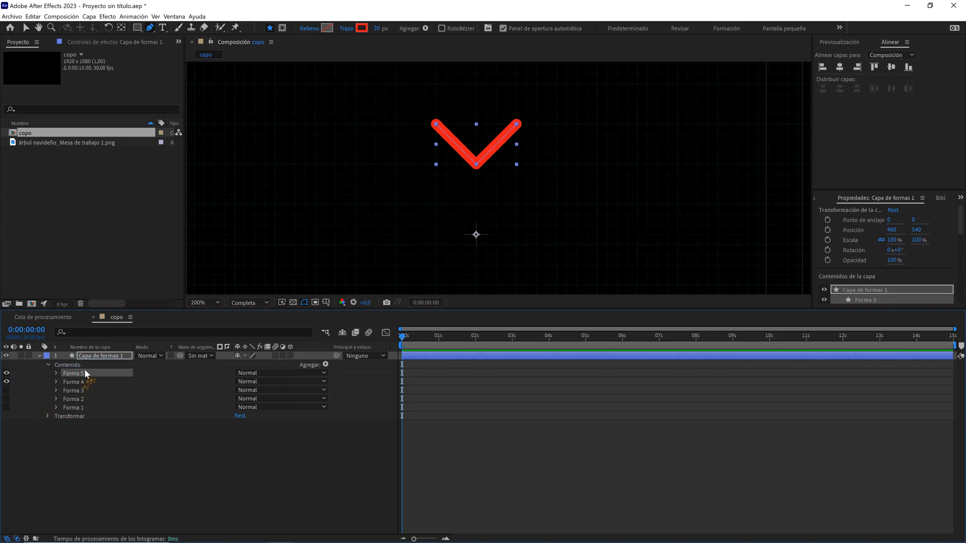
click(436, 125)
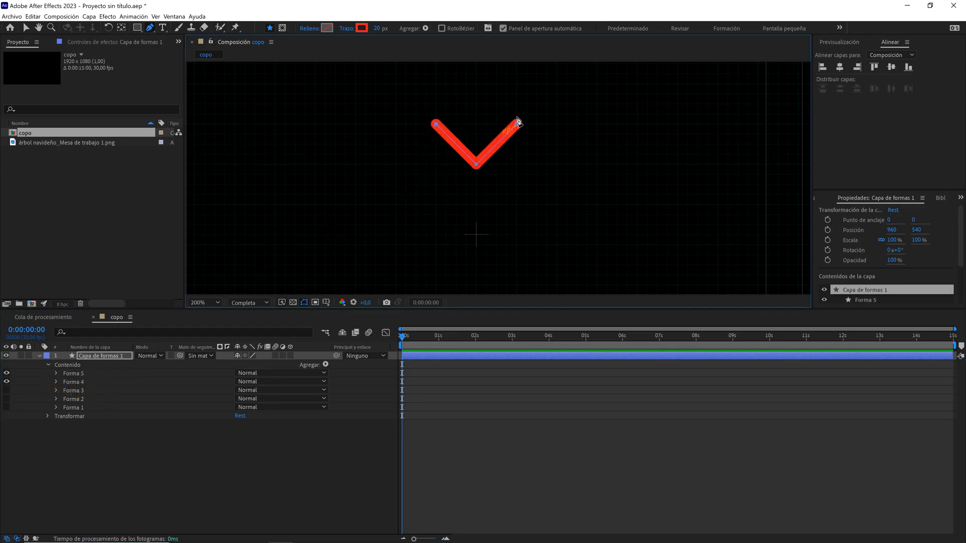
drag(407, 101, 543, 184)
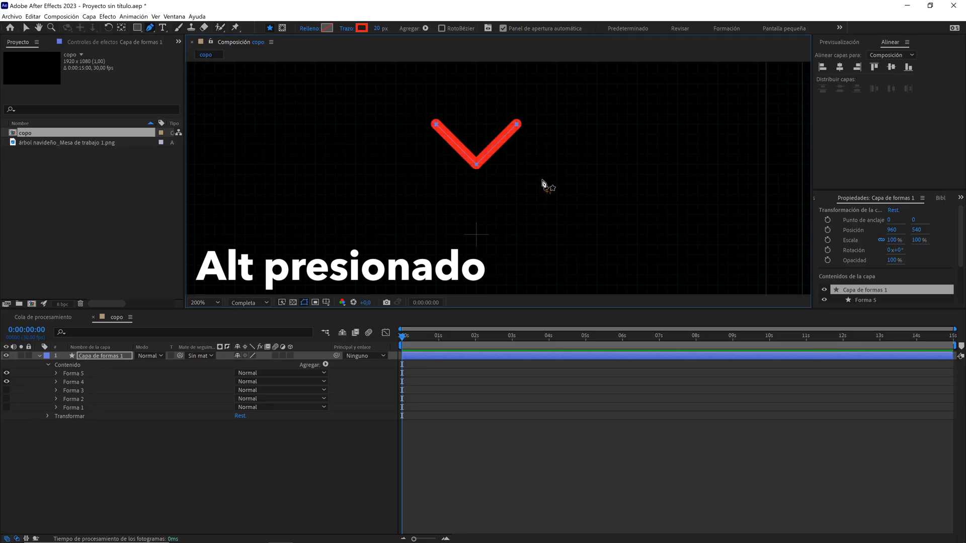
drag(517, 124, 523, 168)
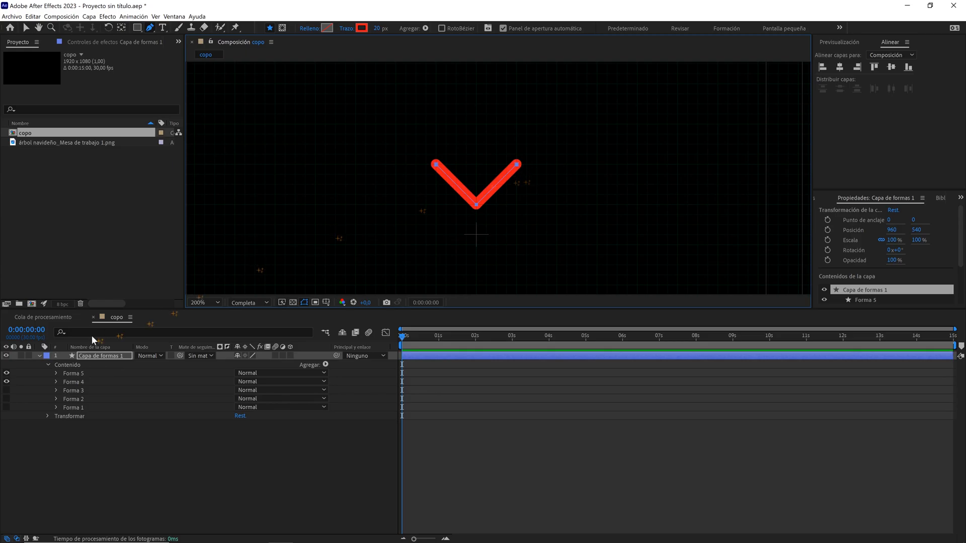
drag(6, 391, 10, 410)
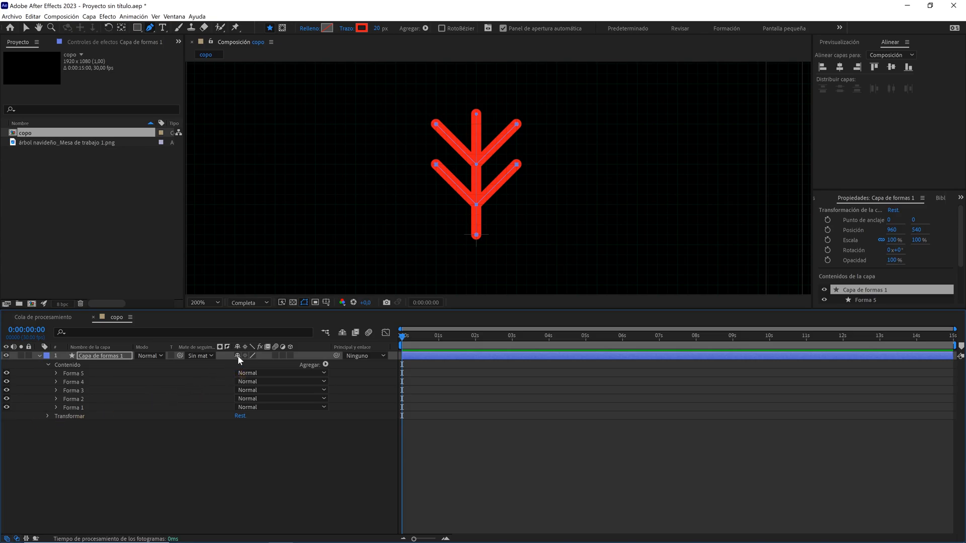
Filter the shape layer's properties by "trazo" and start stroke-width keyframes for all five shapes at 0:00:00:00.
click(126, 333)
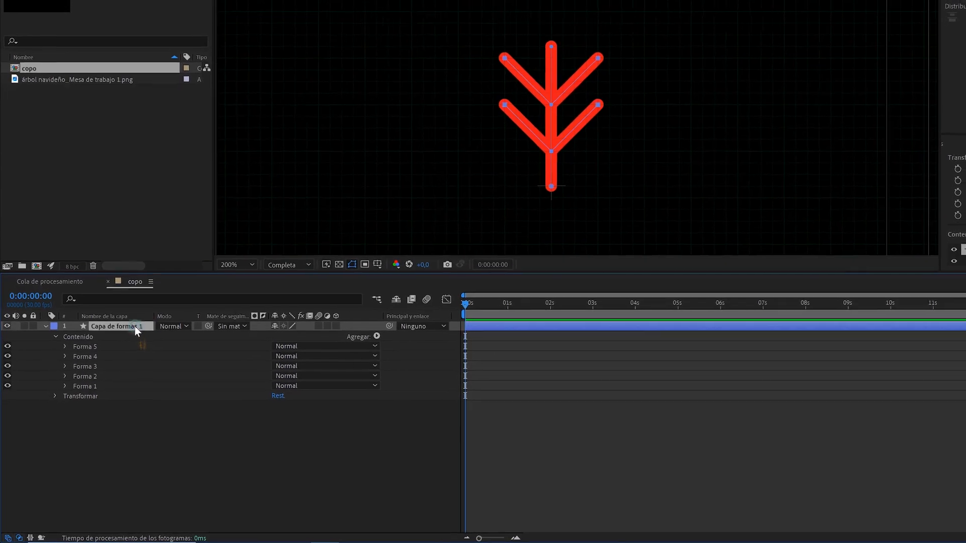
text(traz)
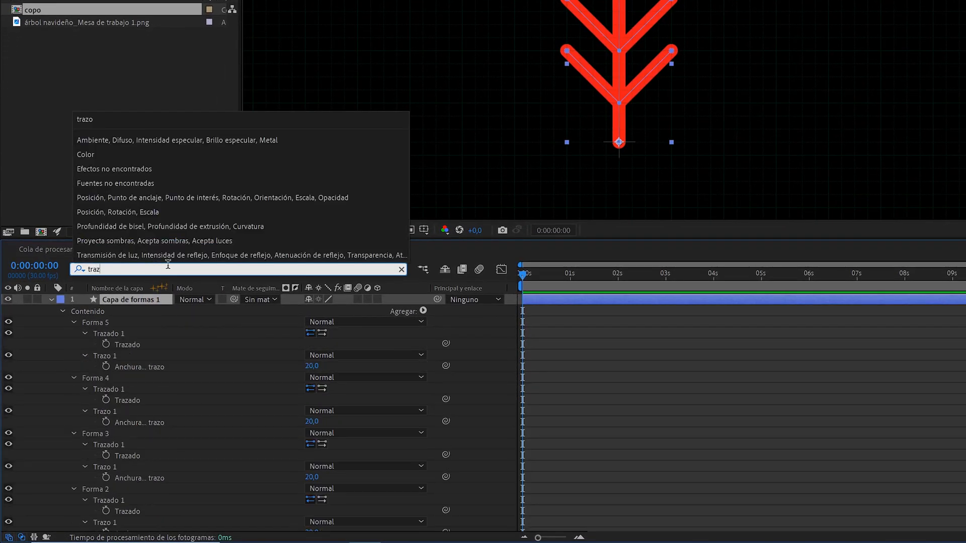
text(o)
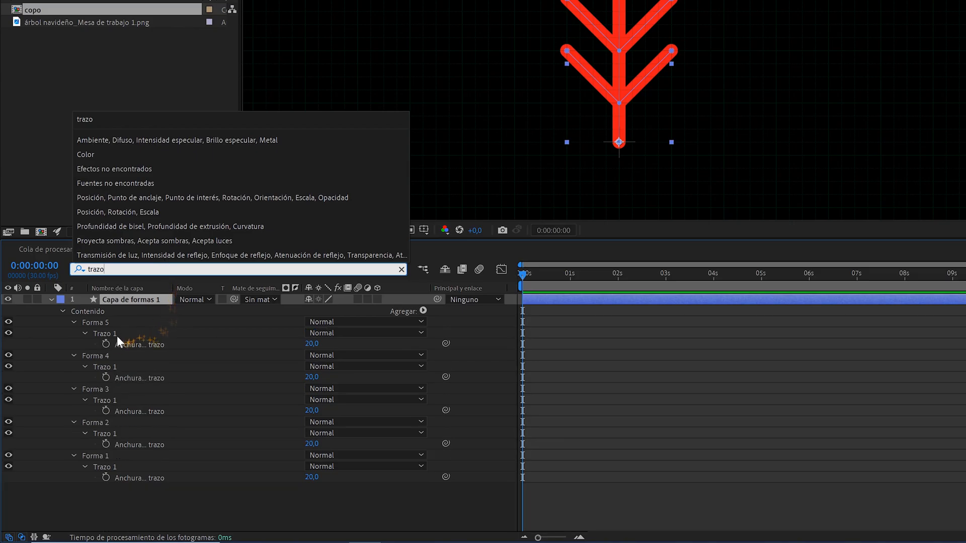
click(104, 343)
click(104, 343)
click(106, 377)
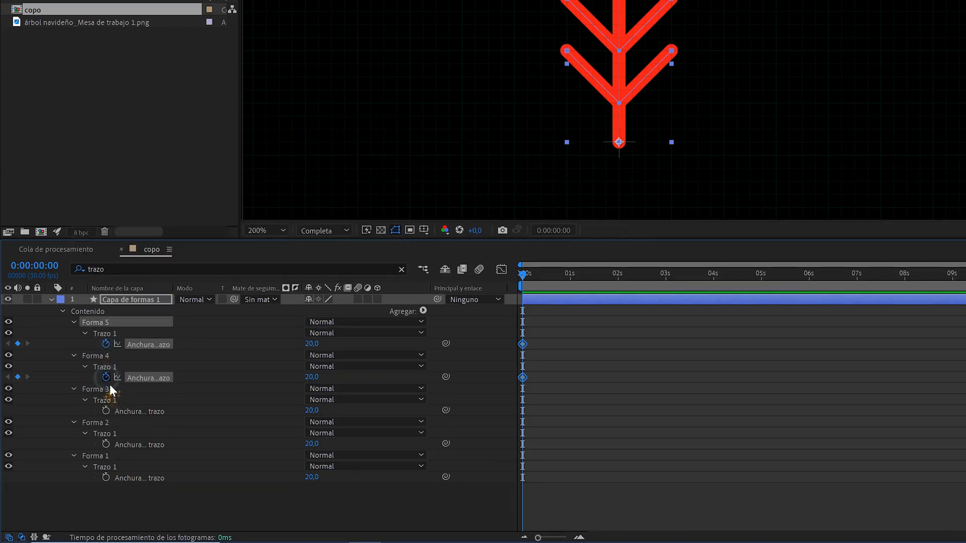
click(106, 411)
click(106, 444)
click(106, 477)
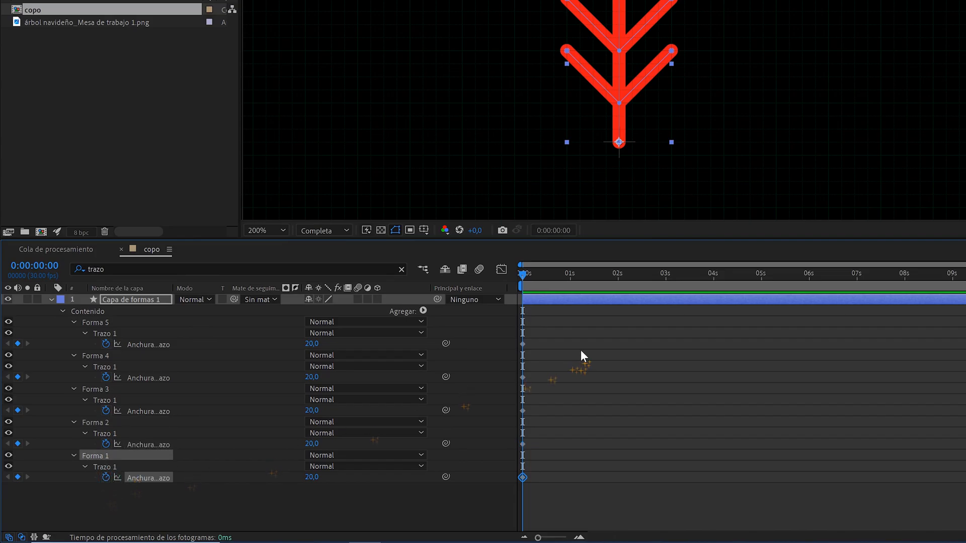
Add a stroke-width keyframe for each of the five shapes at frame 10, keeping the current width.
key(shift+Page_Down)
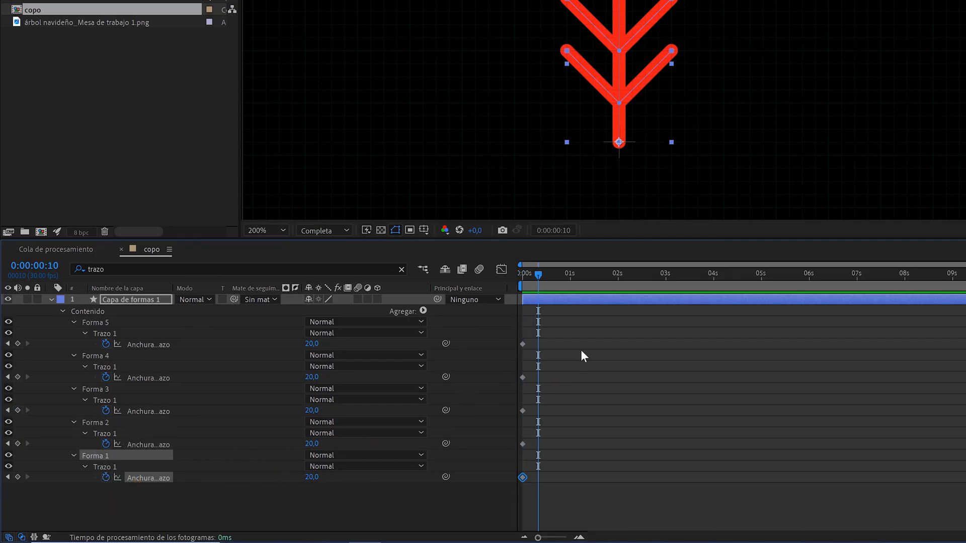
click(17, 344)
click(18, 377)
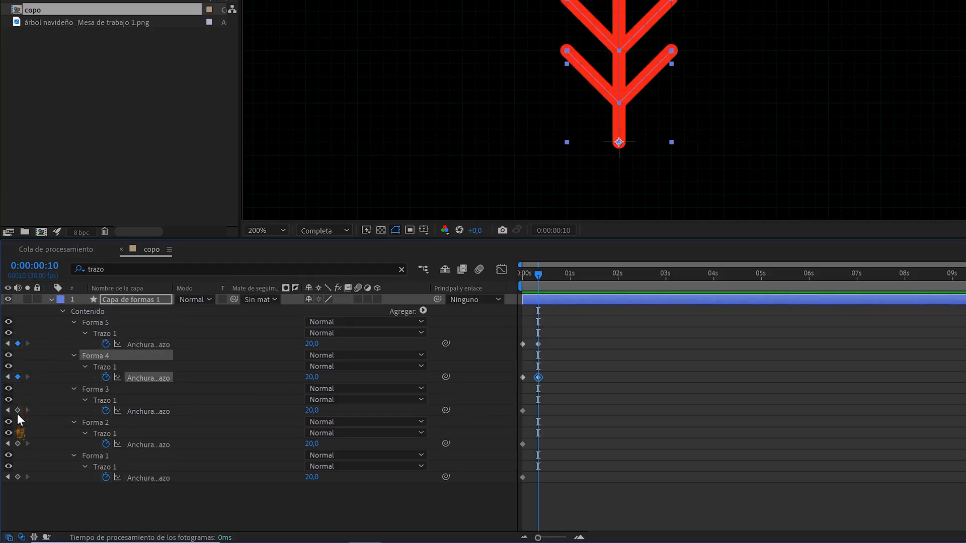
click(18, 410)
click(18, 444)
click(17, 477)
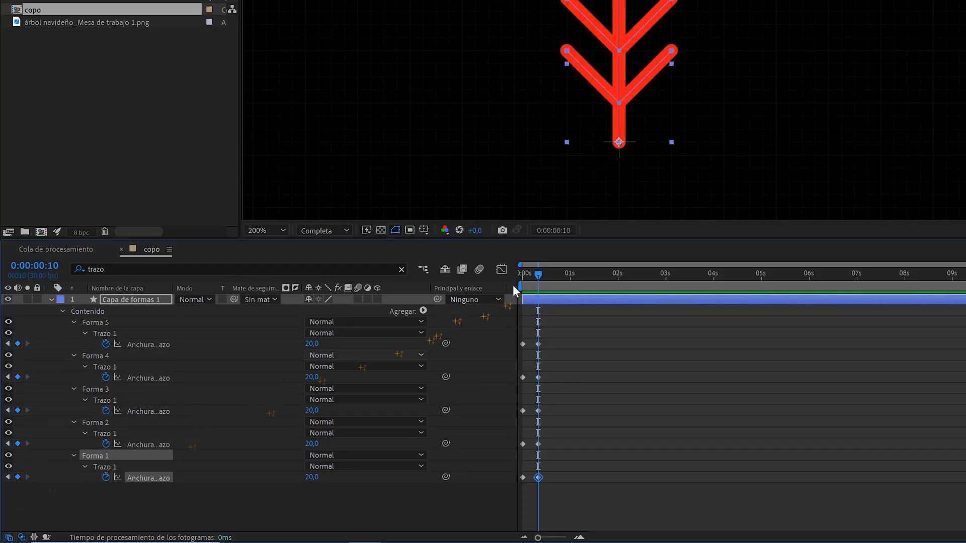
Set the stroke width of all five shapes to 0 on their first keyframes at 0:00:00:00.
drag(530, 278, 494, 280)
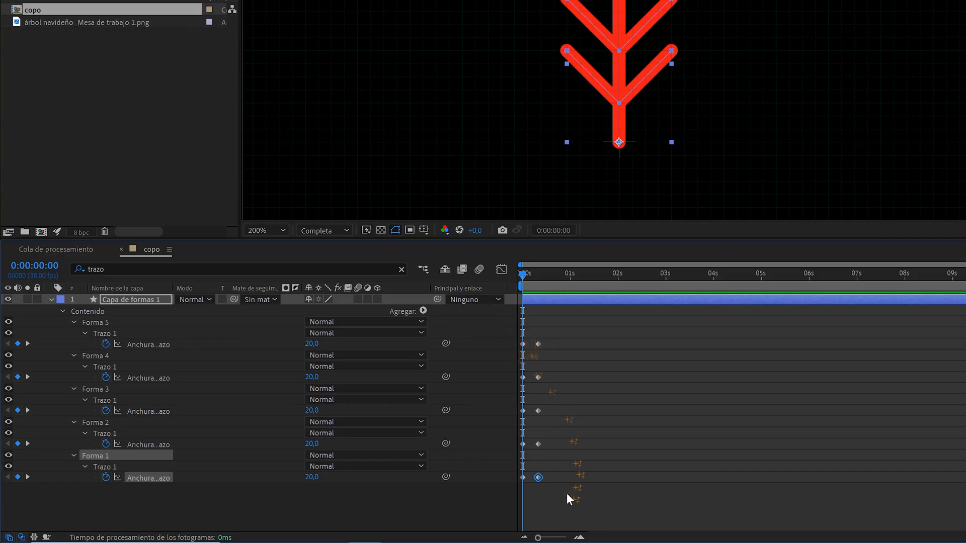
drag(538, 537, 559, 538)
click(545, 325)
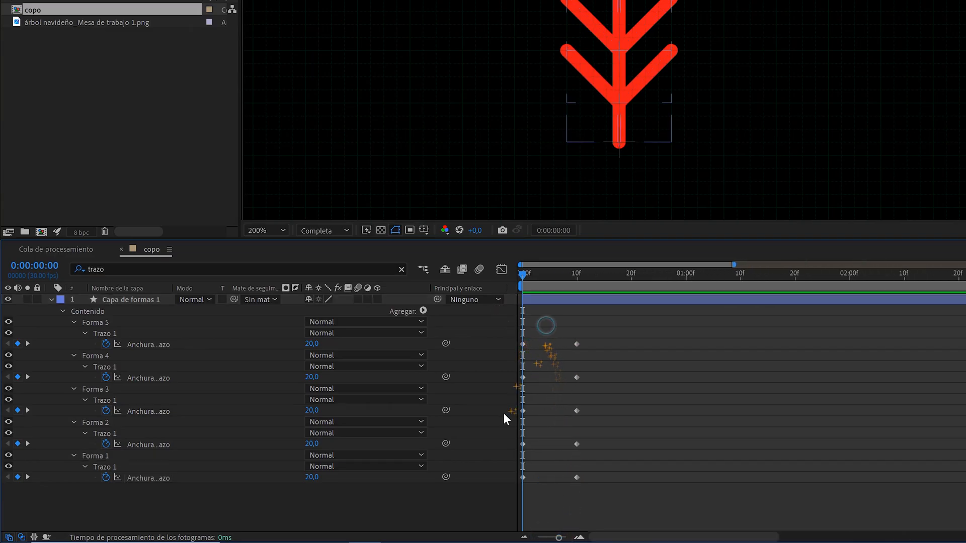
drag(503, 413, 496, 499)
click(312, 343)
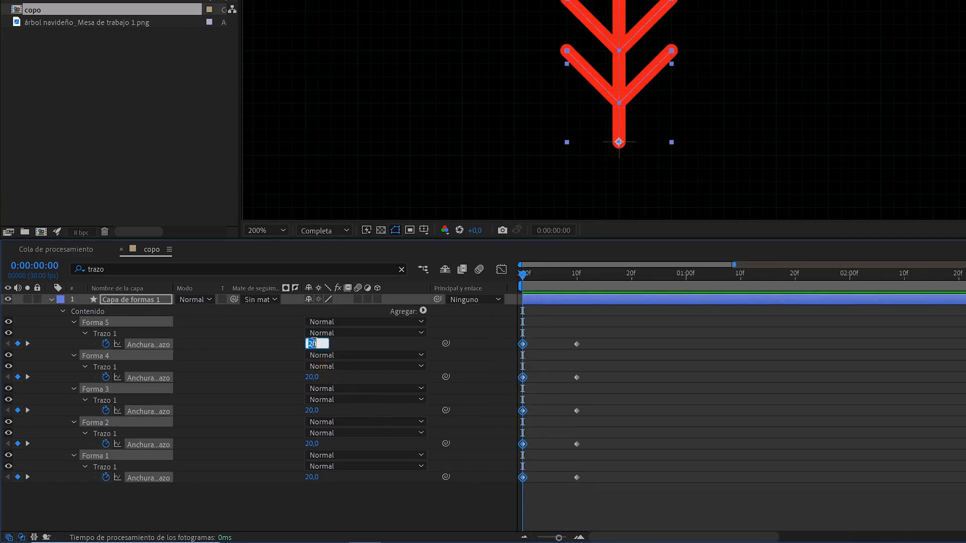
text(0)
key(Return)
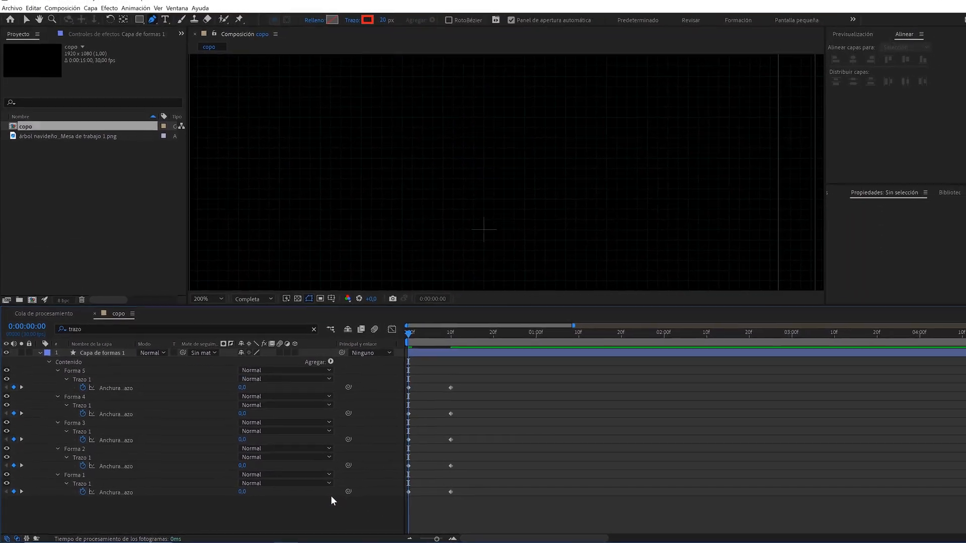
Apply Easy Ease to all stroke-width keyframes of the five shapes.
drag(467, 383, 389, 500)
key(F9)
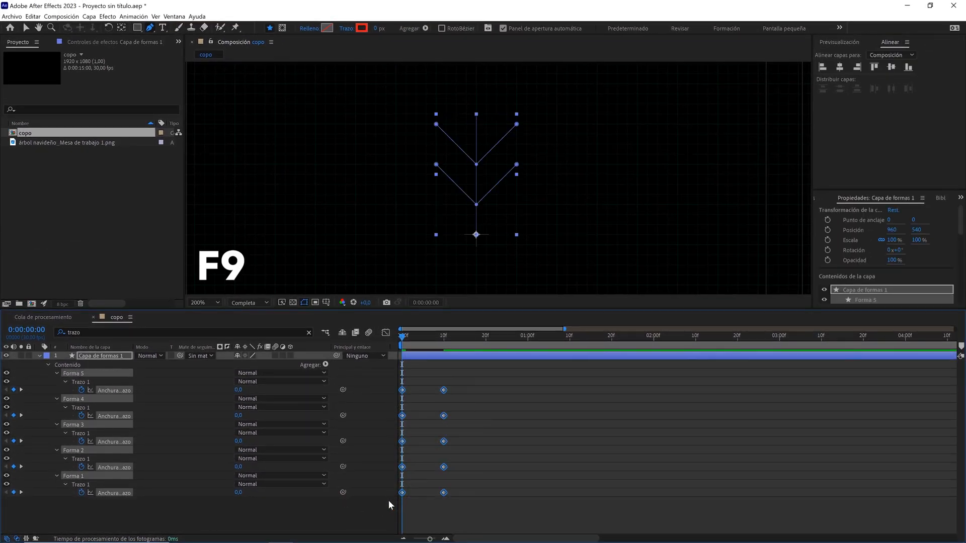
click(431, 406)
Set the composition's preview resolution to Cuarto and preview the stroke-width animation.
click(249, 302)
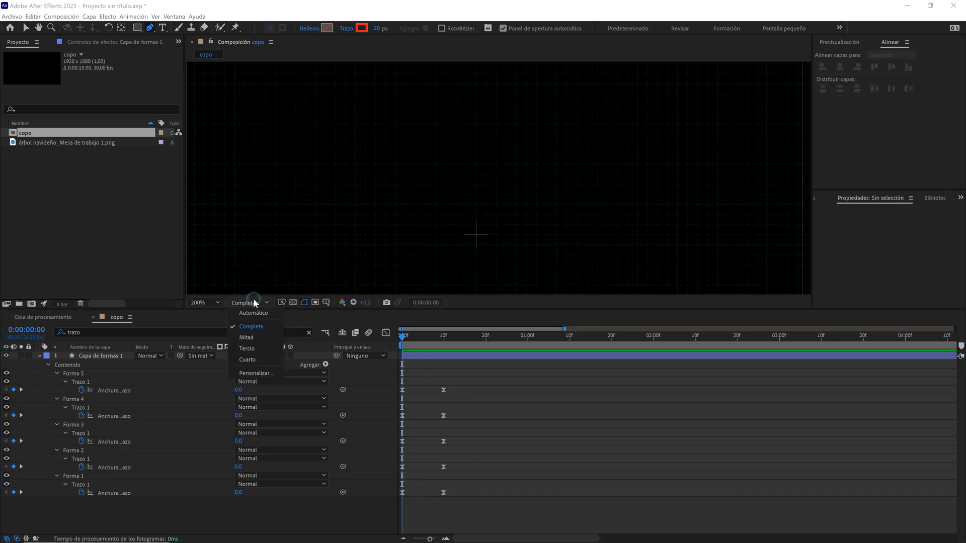
click(261, 359)
key(space)
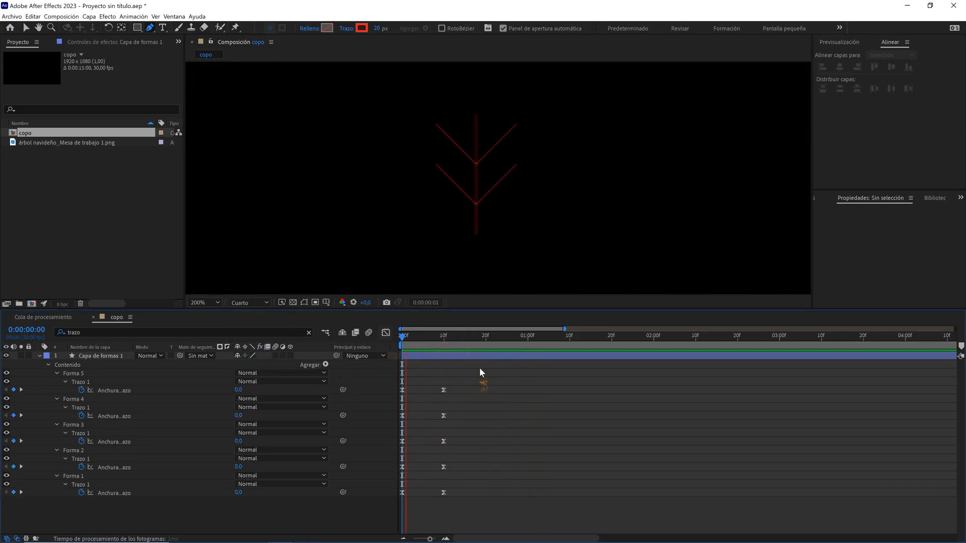
mouse_move(428, 338)
mouse_down()
mouse_move(401, 338)
mouse_move(452, 336)
mouse_up()
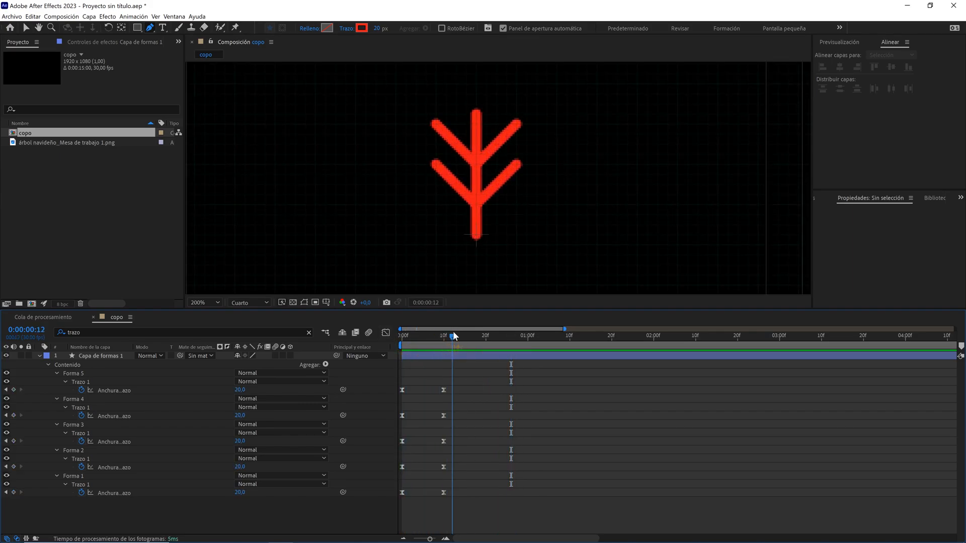
Preview the animation from the start at Completa resolution, and return the preview resolution to Cuarto.
click(267, 302)
click(251, 327)
click(426, 369)
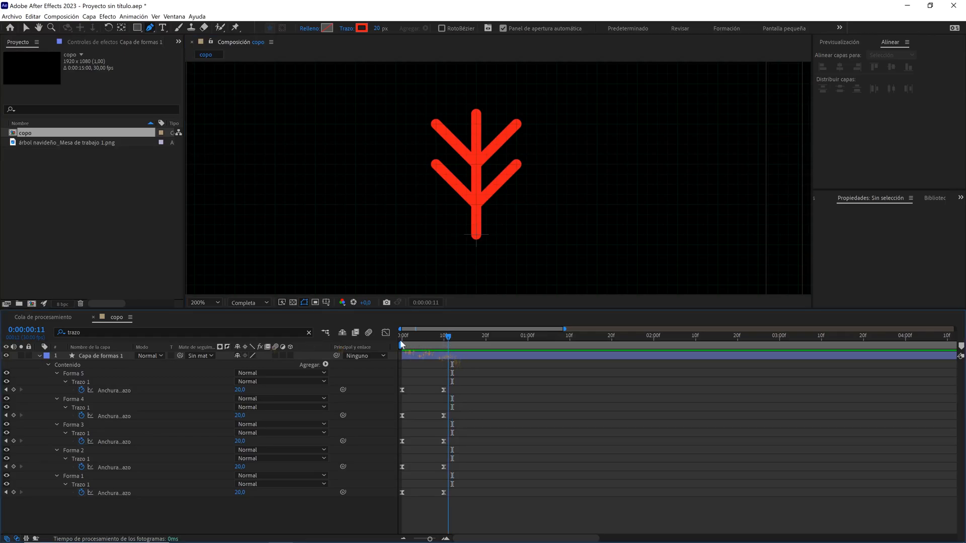
key(Home)
key(space)
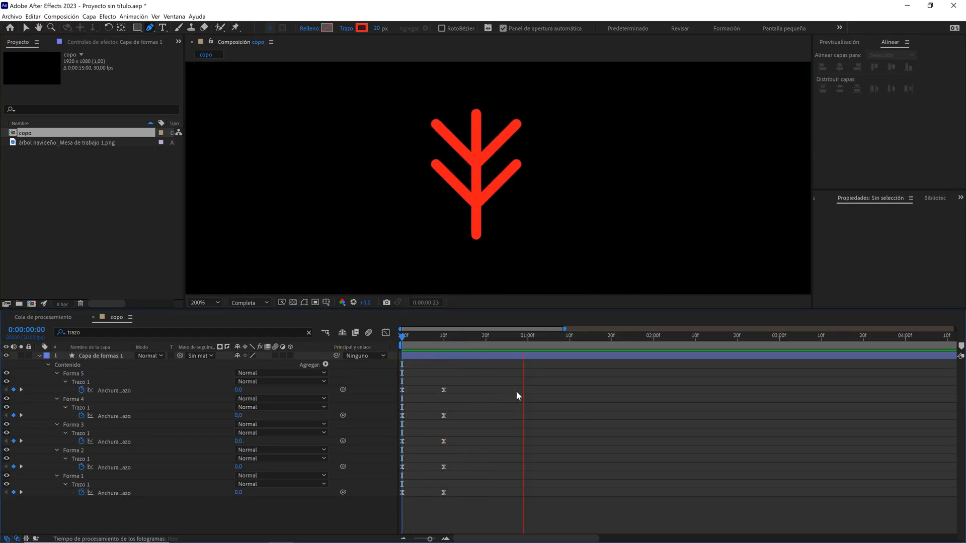
click(265, 303)
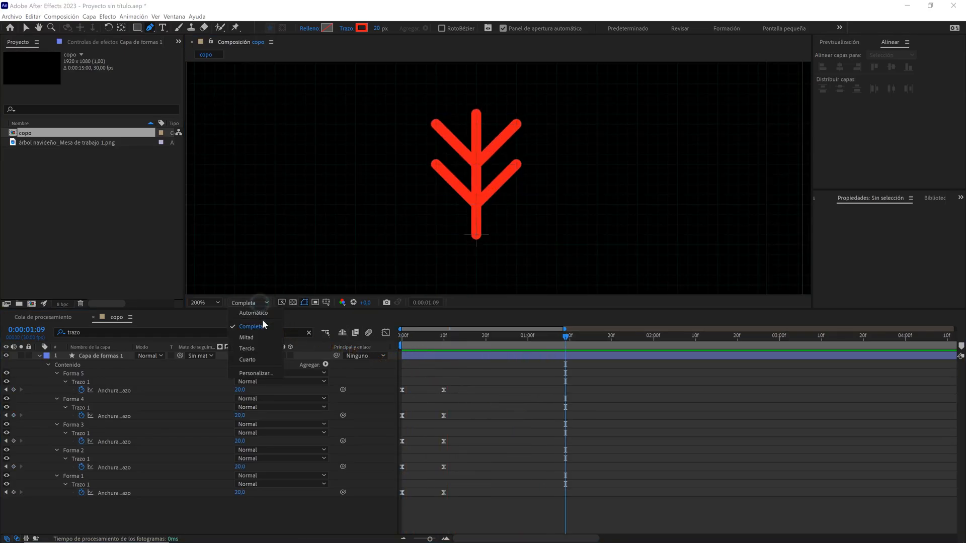
click(261, 357)
Collapse the property groups of Forma 1 through Forma 5 in the shape layer.
click(57, 373)
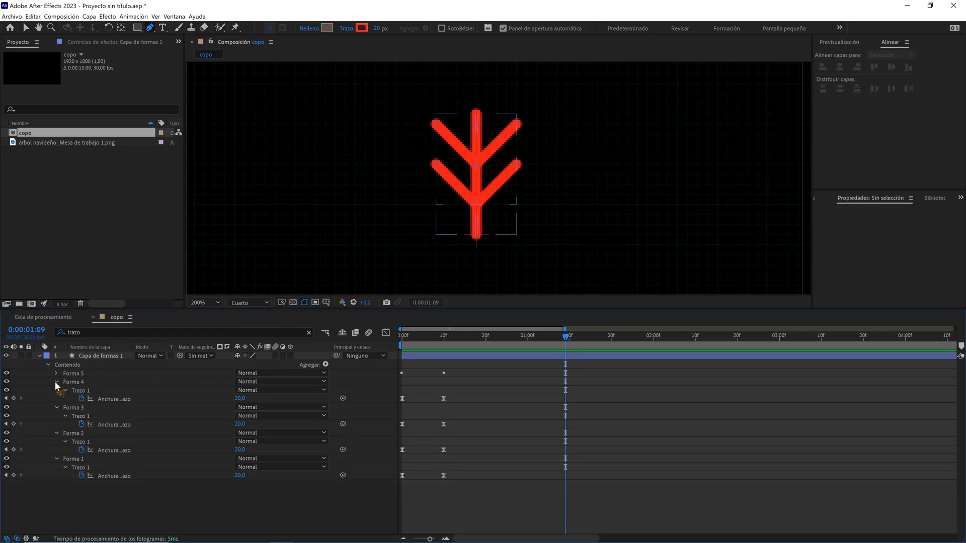
click(56, 381)
click(56, 391)
click(56, 399)
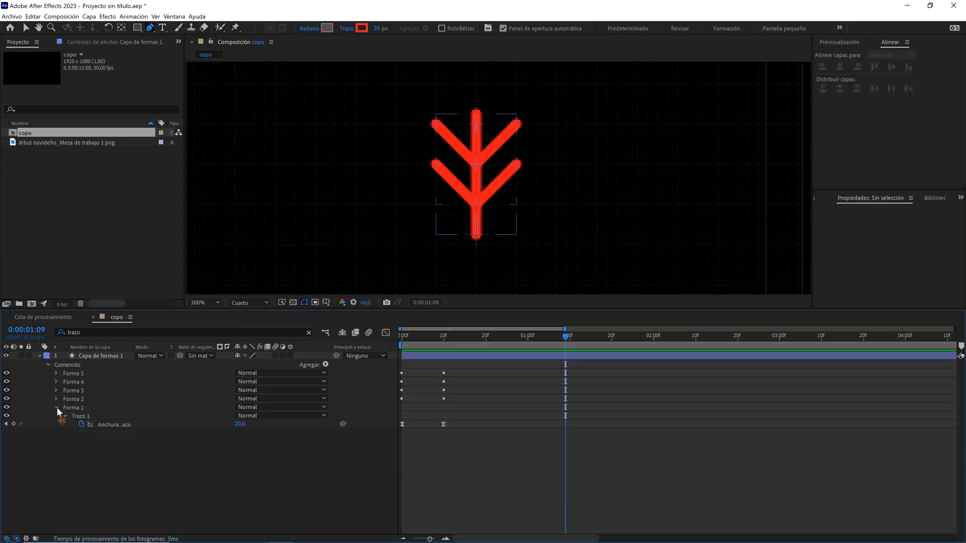
click(56, 408)
Add a Recortar trazados operator to the shape layer and expand its properties.
click(123, 357)
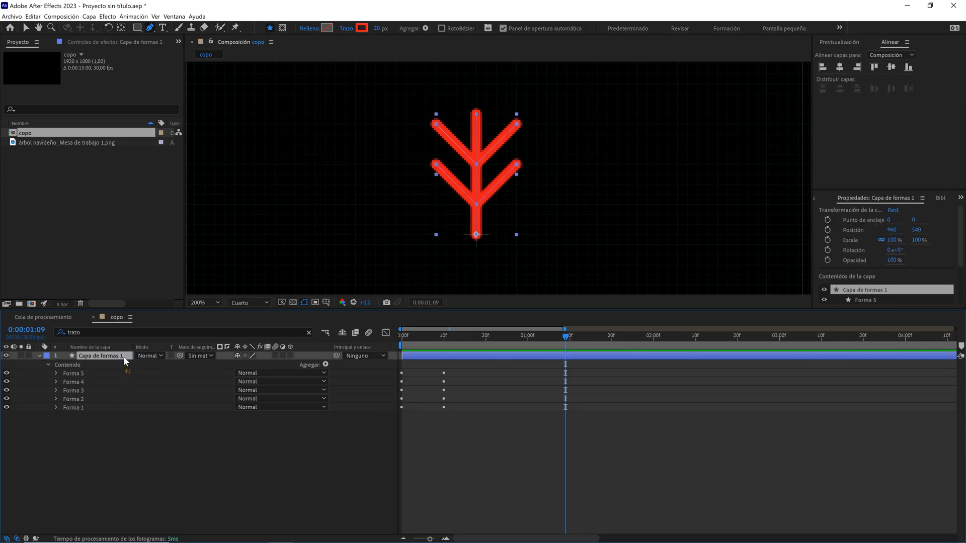
click(326, 364)
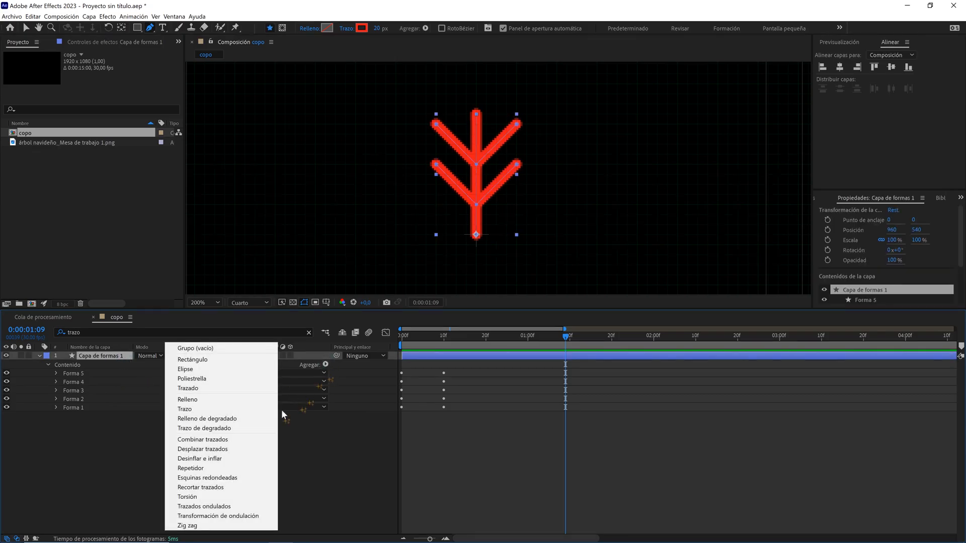
click(208, 487)
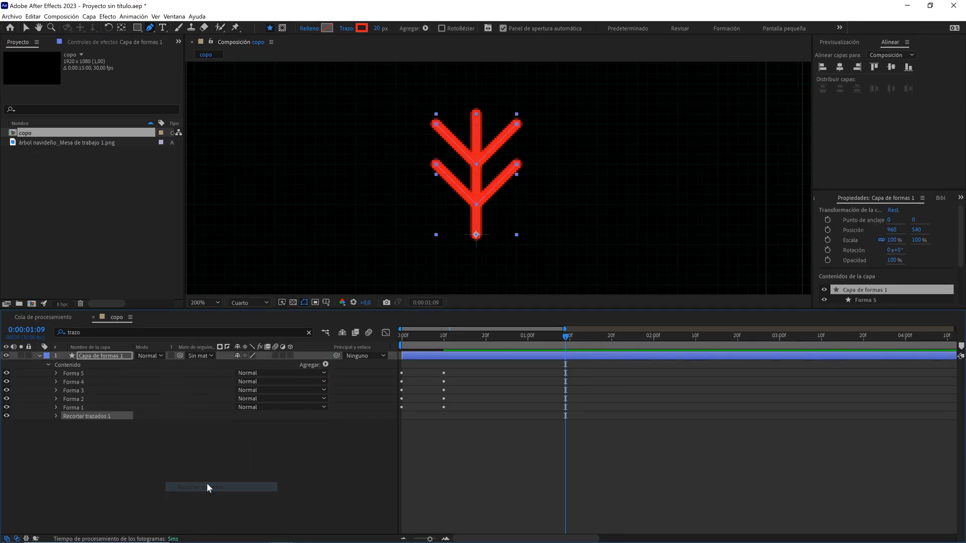
click(56, 416)
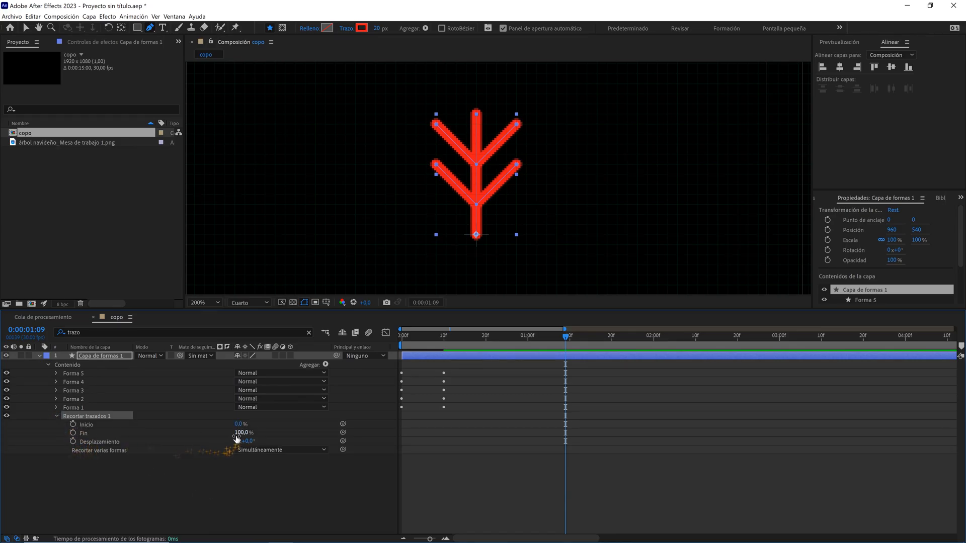
Keyframe the Fin value of Recortar trazados 1 from 0% at the start to 100% at 0:00:01:10.
drag(240, 433, 172, 434)
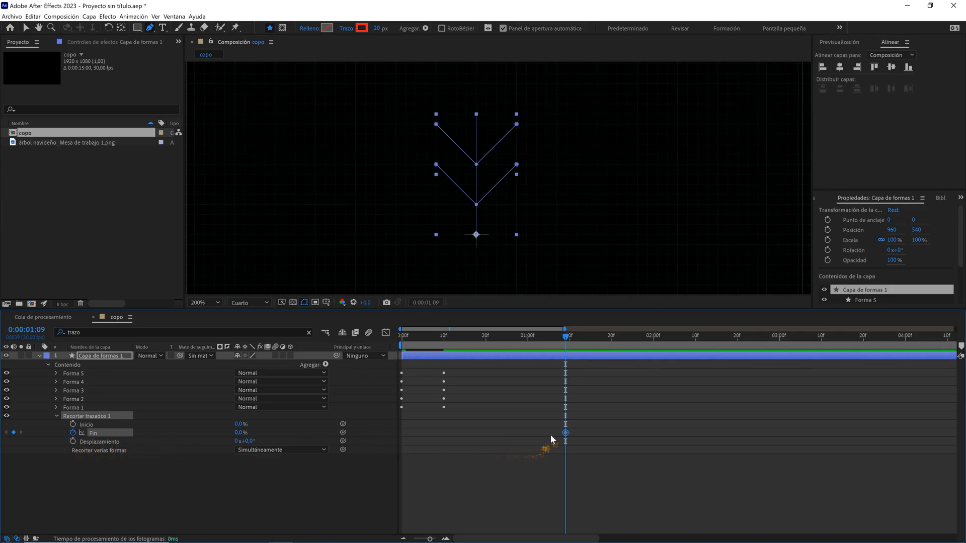
drag(526, 433, 405, 432)
drag(472, 338, 569, 339)
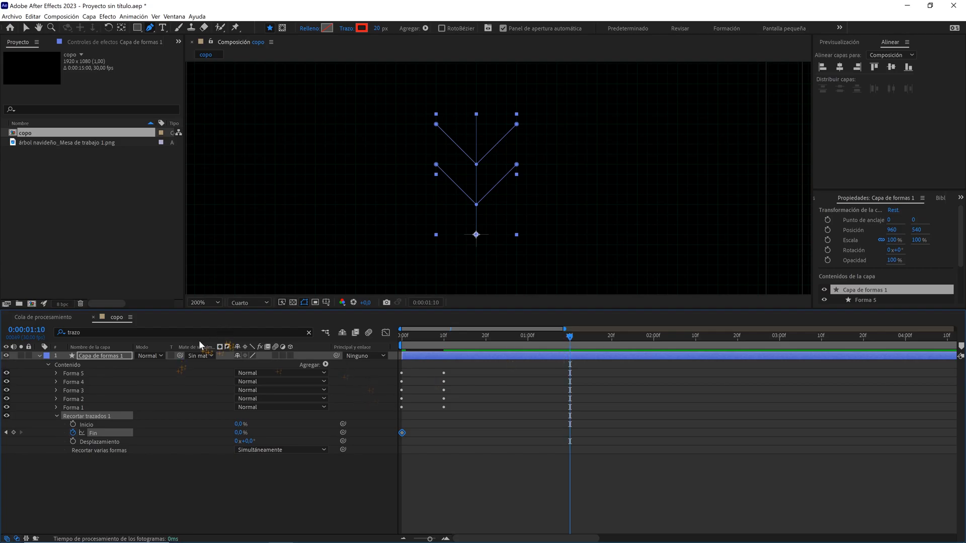
click(242, 433)
text(100)
key(Return)
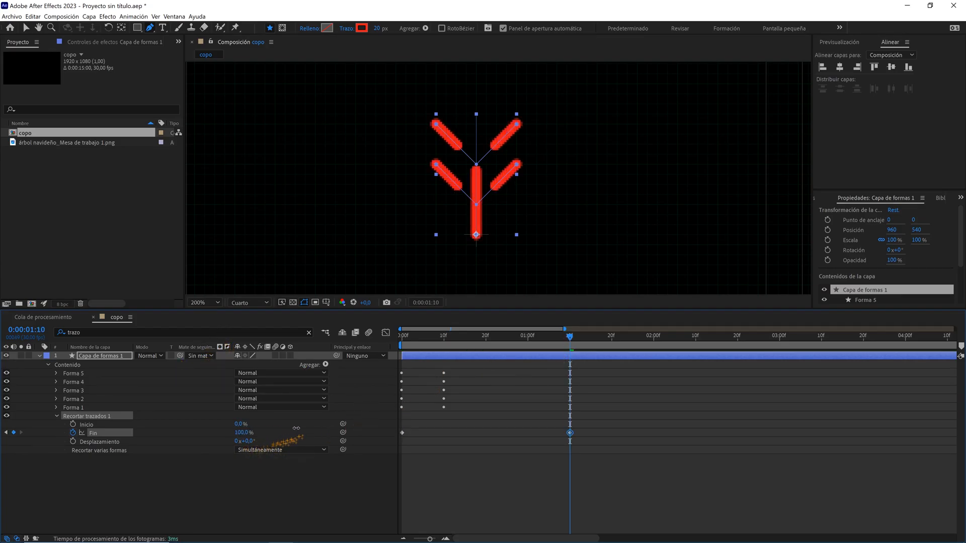
Apply Easy Ease to both Fin keyframes and reshape their speed curve in the graph editor into a steeper central peak.
drag(601, 427, 385, 440)
key(F9)
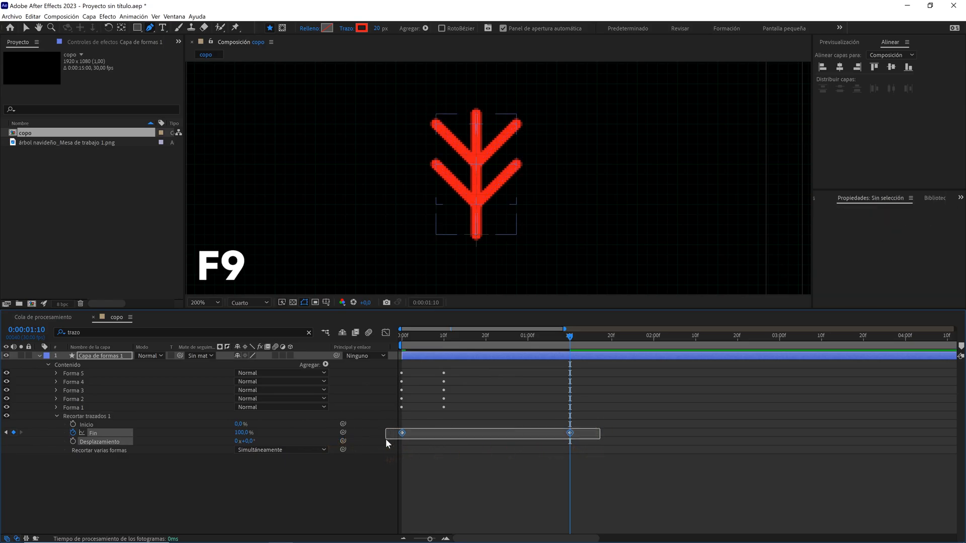
click(386, 333)
key(v)
drag(591, 477, 455, 488)
drag(540, 489, 522, 488)
drag(455, 488, 451, 491)
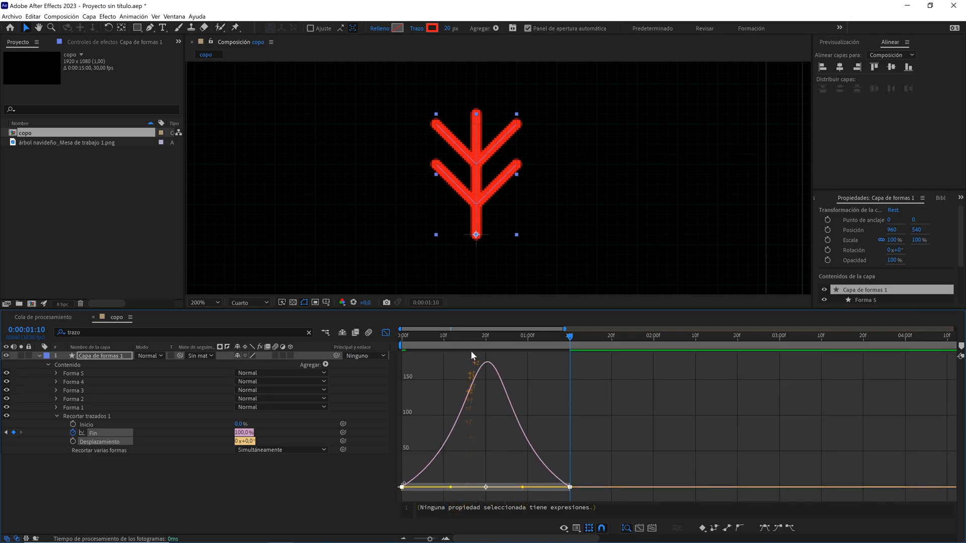
Play back the arm's growth animation from the start of the composition.
drag(471, 338, 386, 342)
key(space)
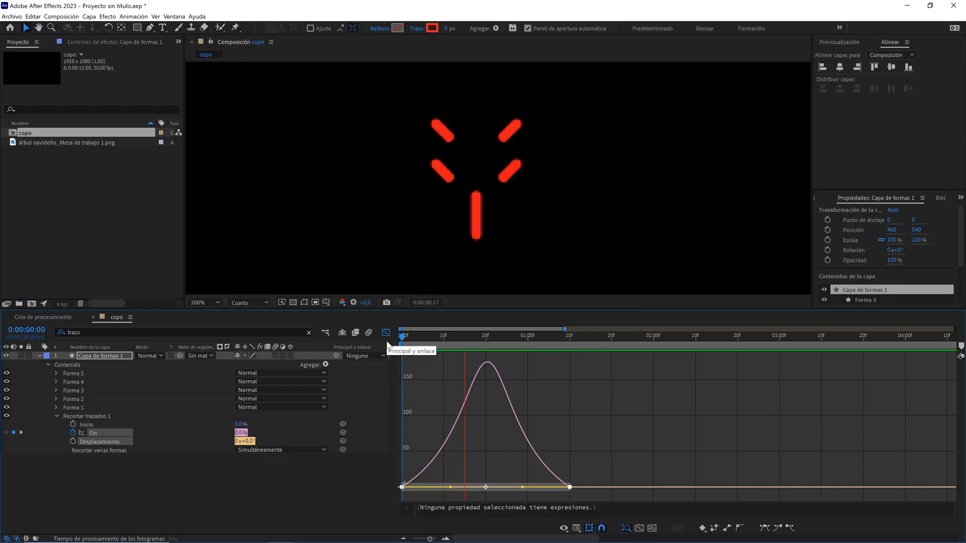
key(space)
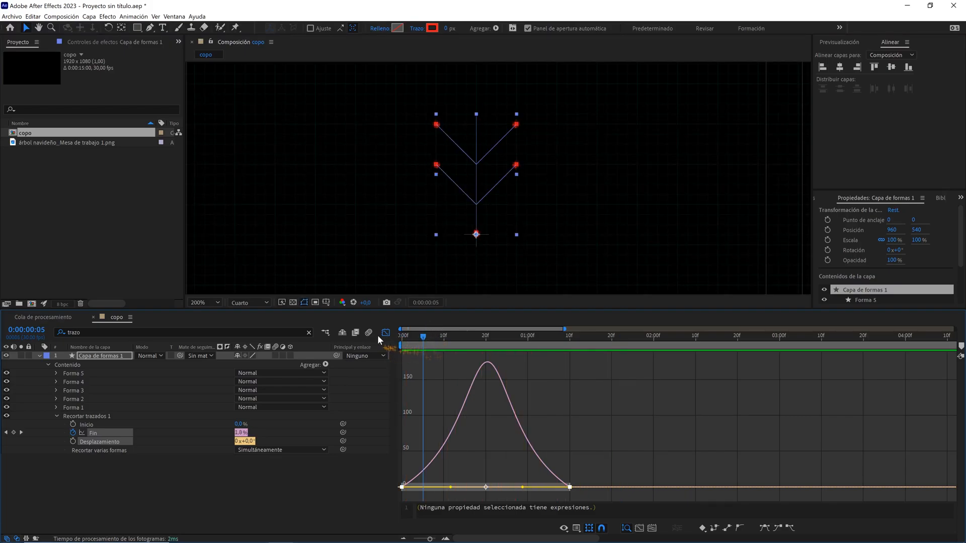
Collapse Recortar trazados 1, add an empty group to the shape layer's contents and name it flake.
click(57, 416)
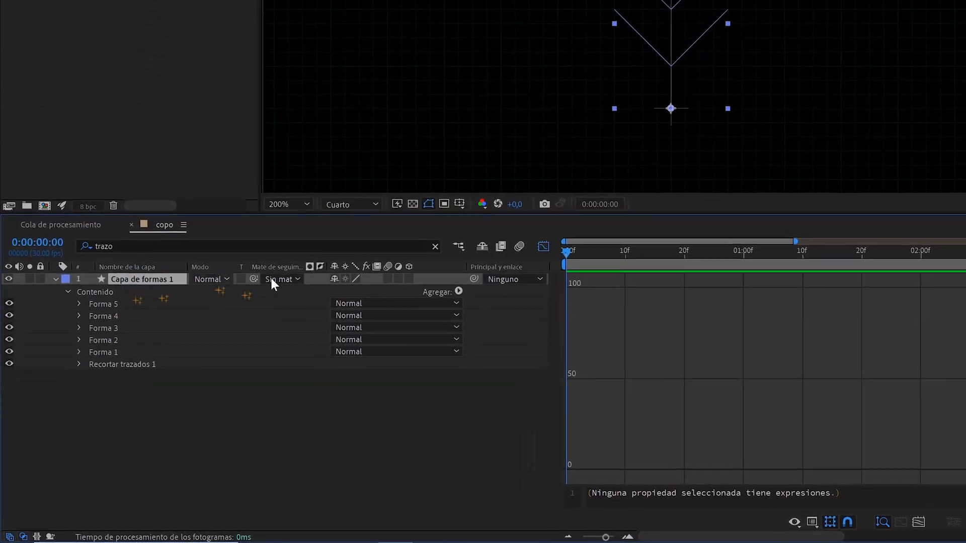
click(485, 276)
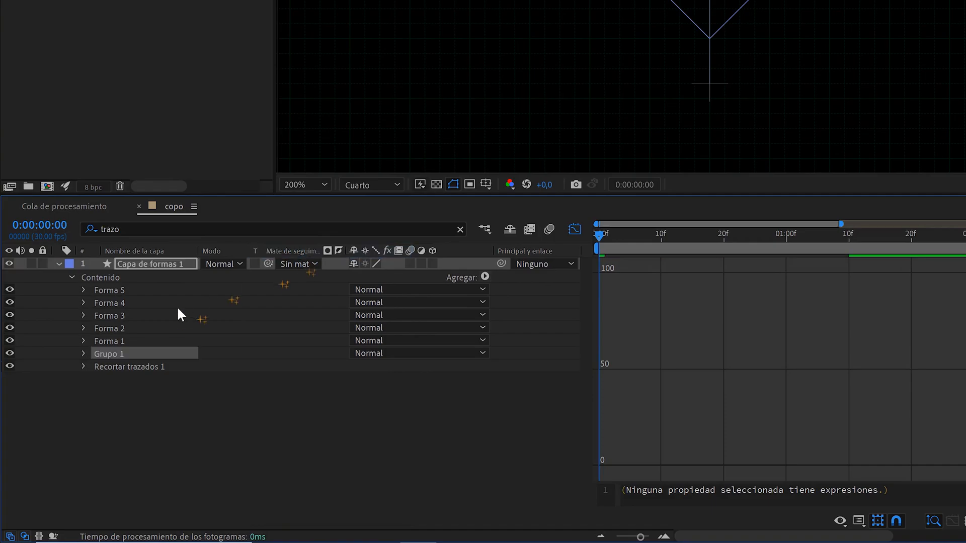
key(Return)
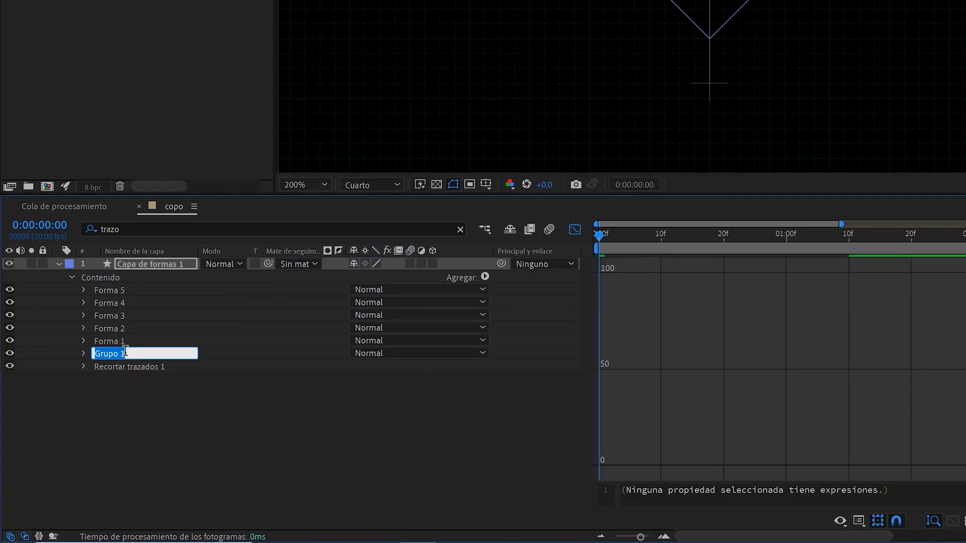
text(flake)
Move Forma 1 through Forma 5 and Recortar trazados 1 into the flake group.
click(118, 338)
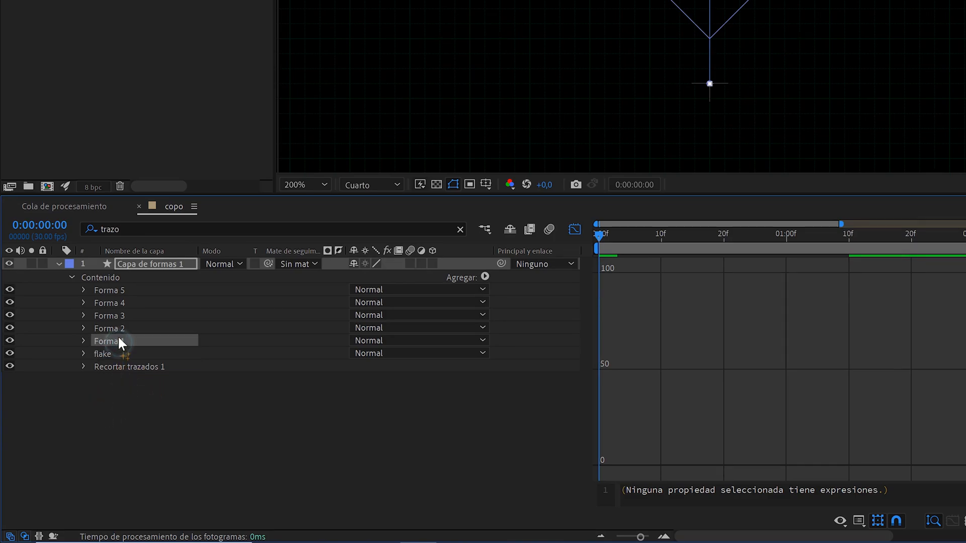
shift+click(124, 289)
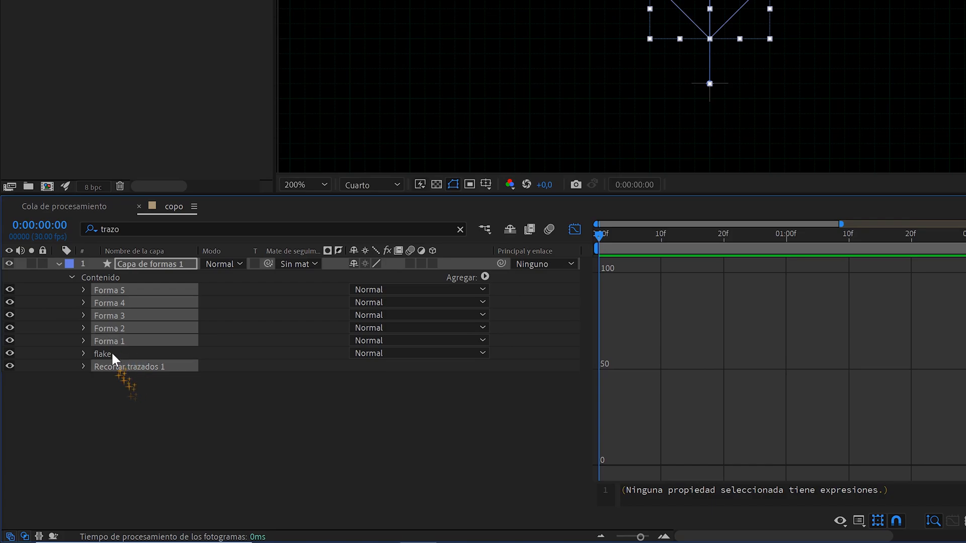
mouse_move(118, 340)
mouse_down()
mouse_move(120, 354)
mouse_move(111, 352)
mouse_up()
Duplicate the flake group and switch the timeline from the graph editor back to the layer bar view.
click(110, 296)
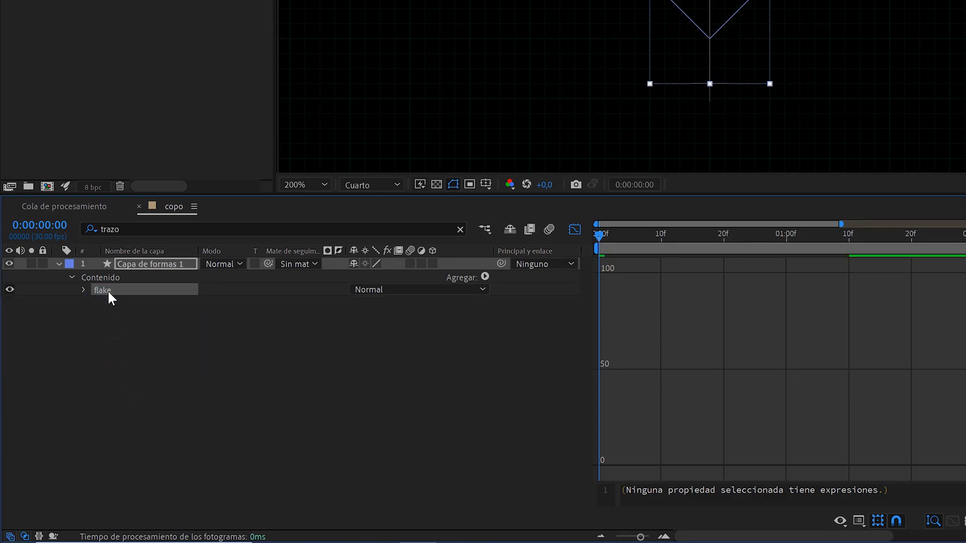
key(ctrl+d)
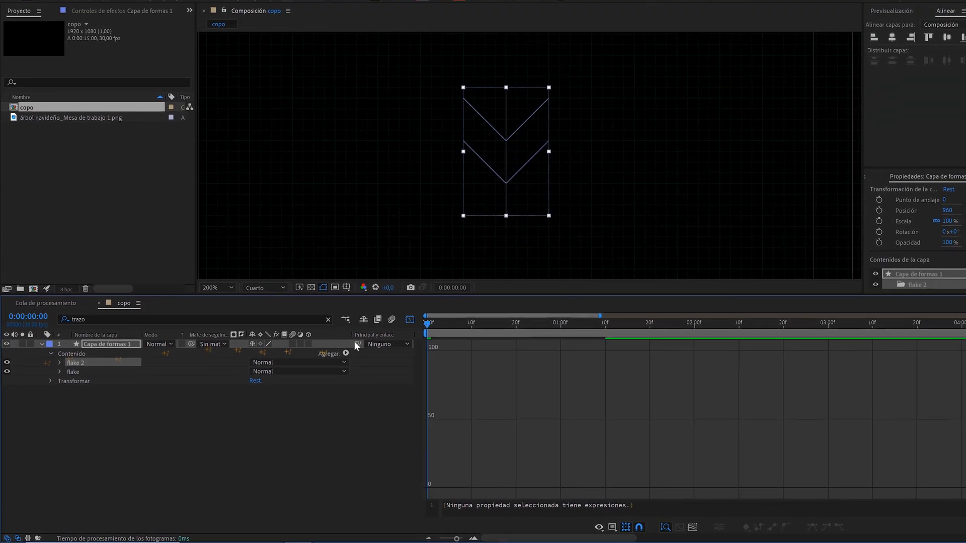
click(386, 334)
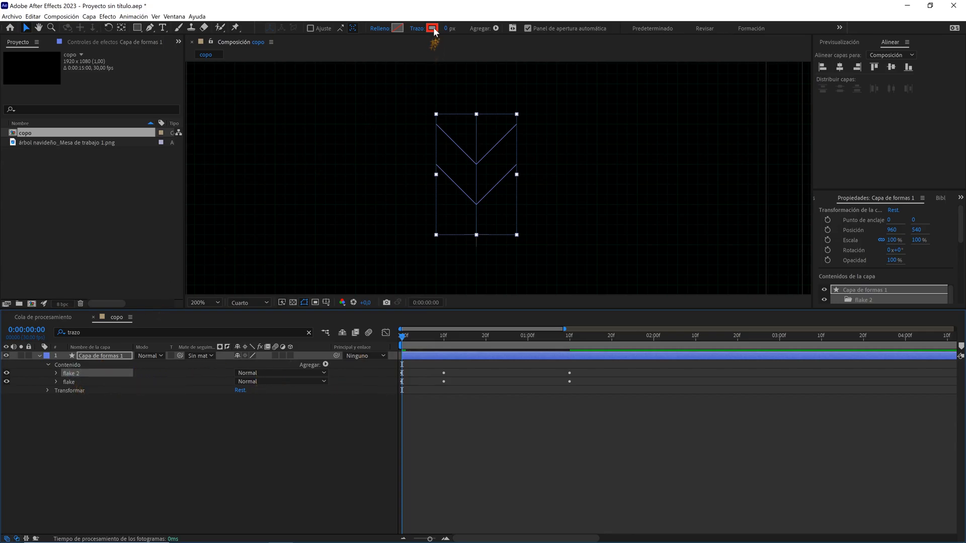
Set the stroke colour of the flake 2 group to FAFADA while viewing the fully grown arm.
key(space)
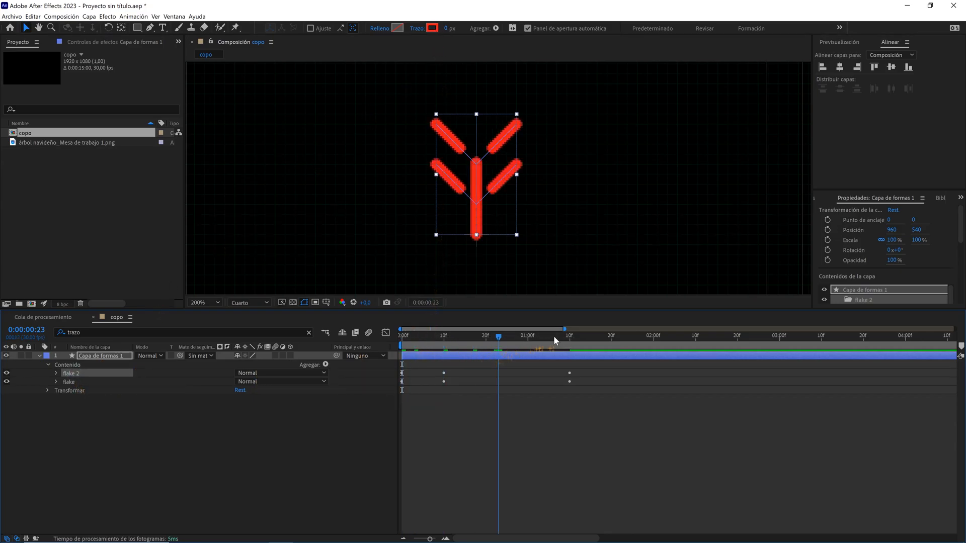
click(578, 335)
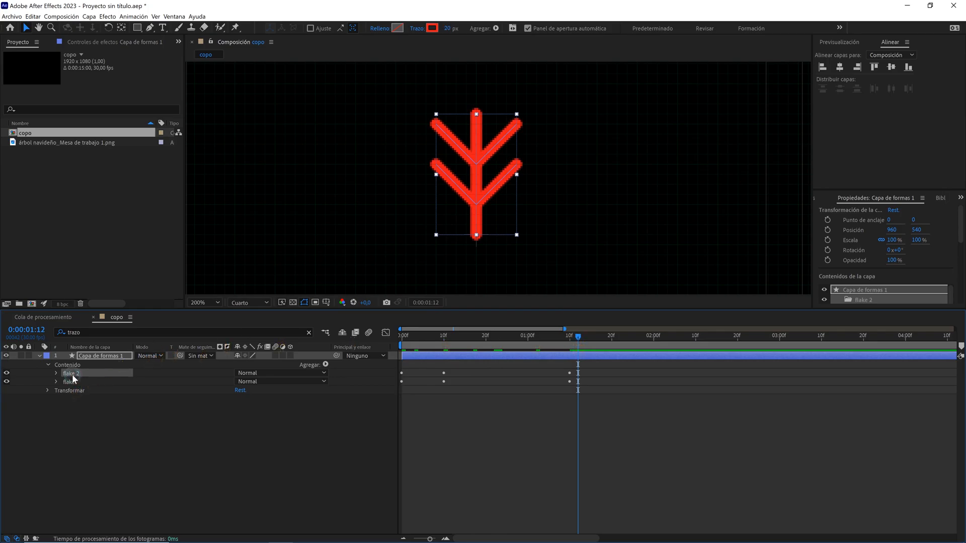
click(432, 28)
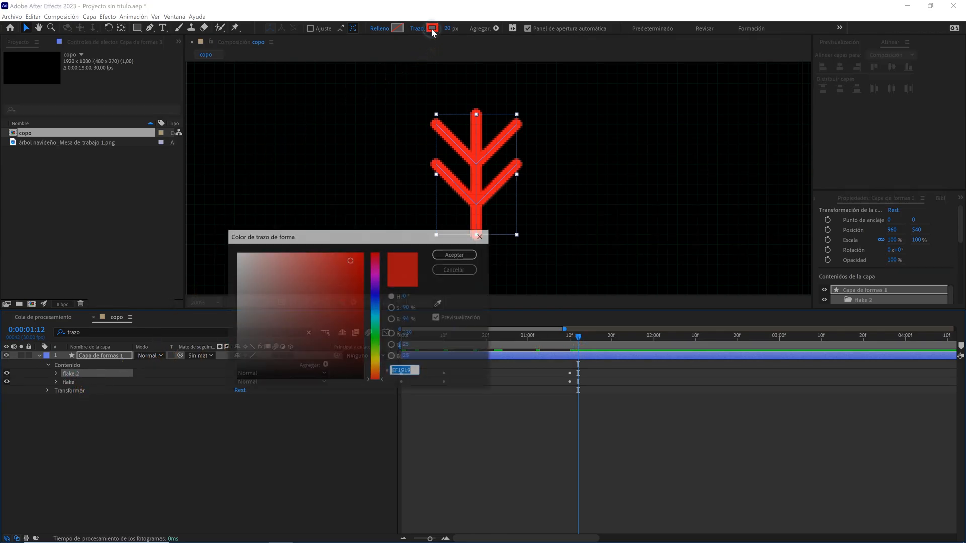
text(FAF)
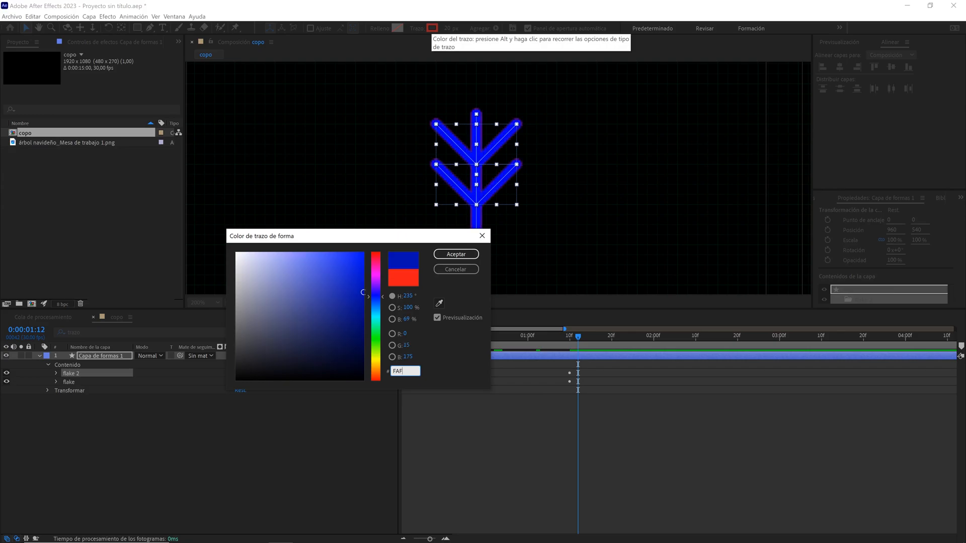
text(ADA)
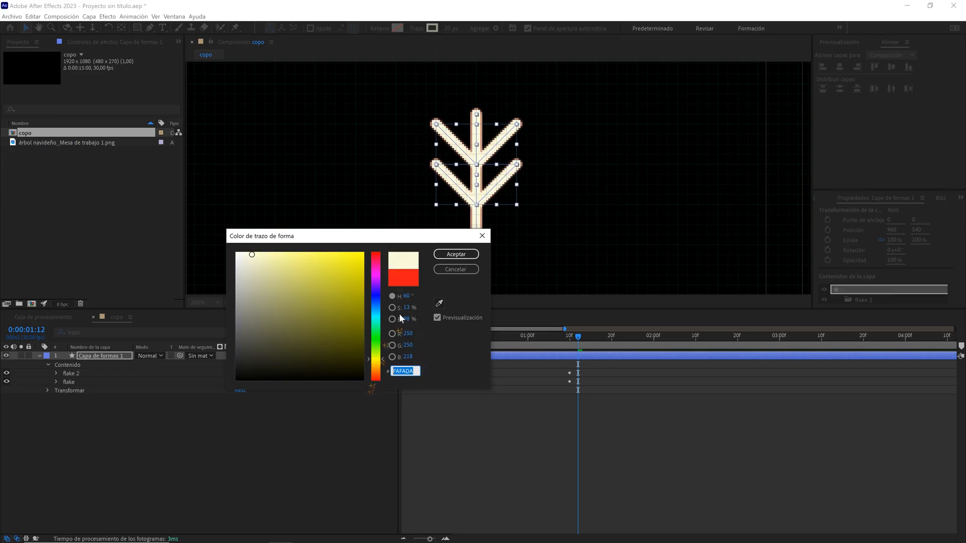
click(459, 259)
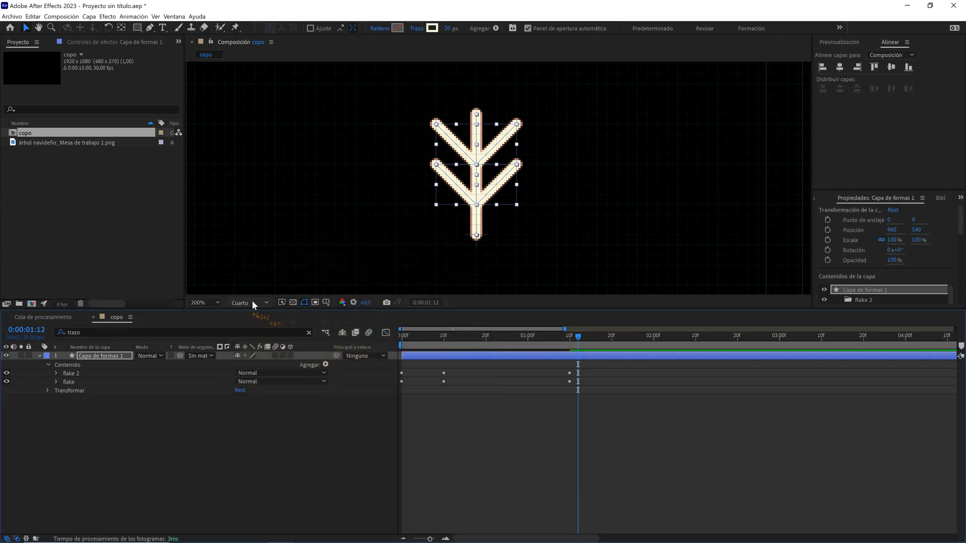
Reveal all keyframes of the shape layer and shift the whole flake 2 set so it starts at 0:00:00:20.
key(period)
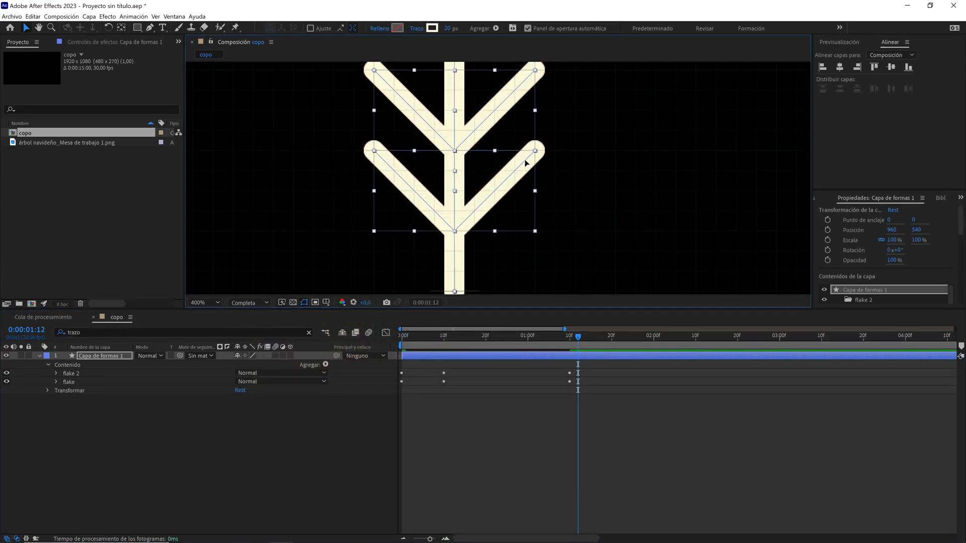
click(441, 356)
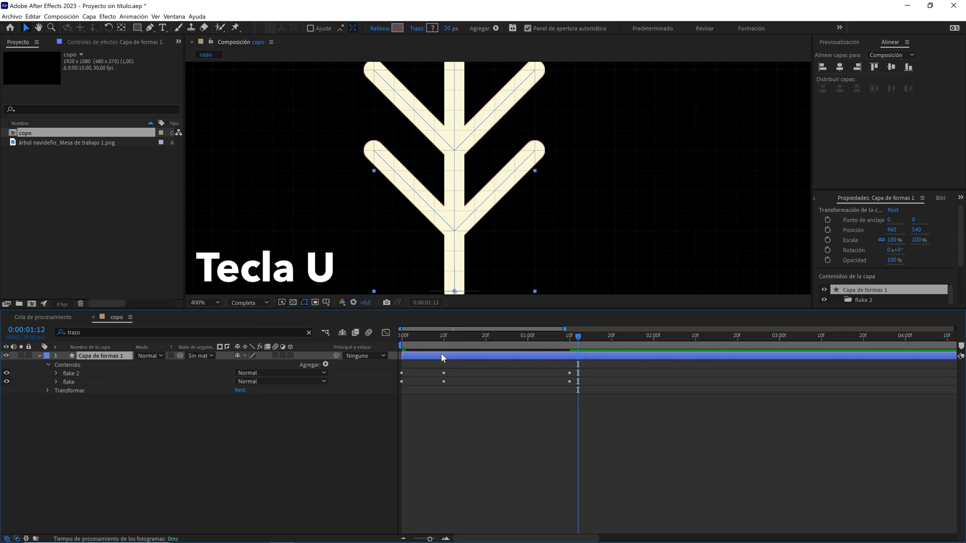
key(u)
click(444, 337)
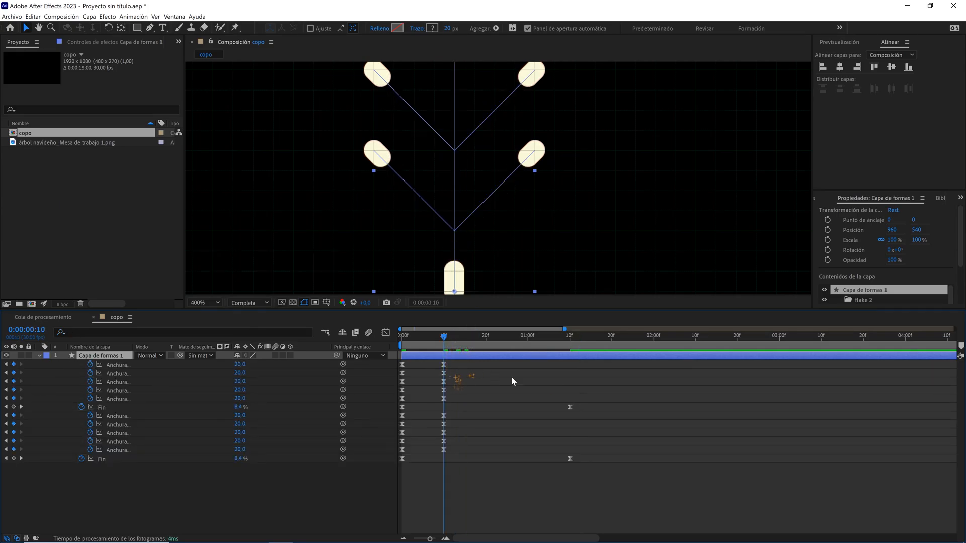
drag(444, 337, 487, 345)
drag(595, 365, 385, 410)
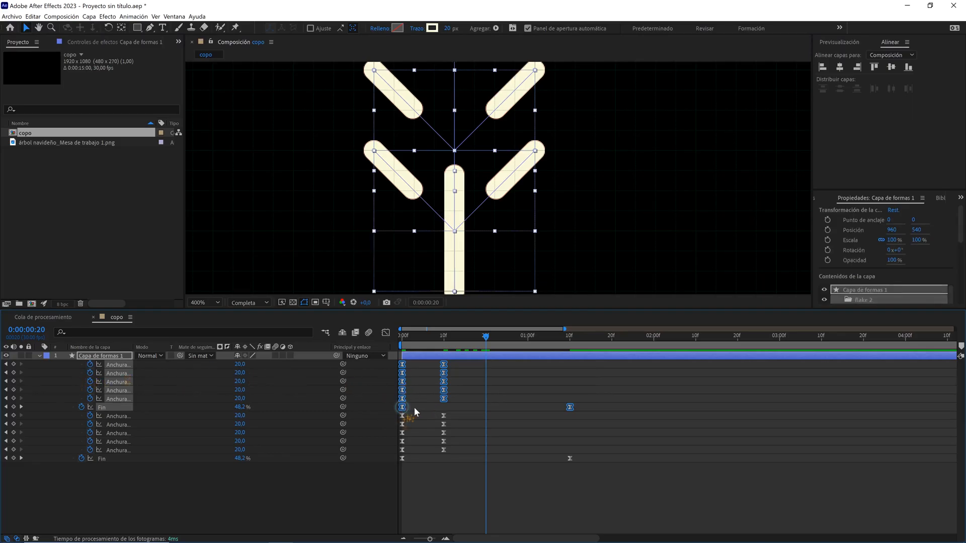
drag(404, 408, 487, 409)
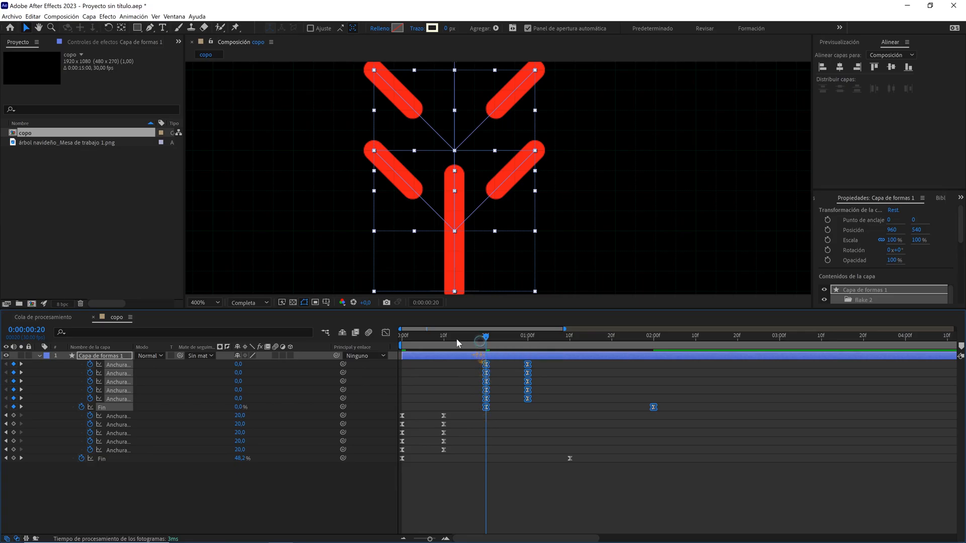
Set the second stroke-width keyframes of the five flake 2 shapes, at 0:00:01:00, to 21 px.
mouse_move(486, 336)
mouse_down()
mouse_move(419, 337)
mouse_move(545, 343)
mouse_move(526, 342)
mouse_up()
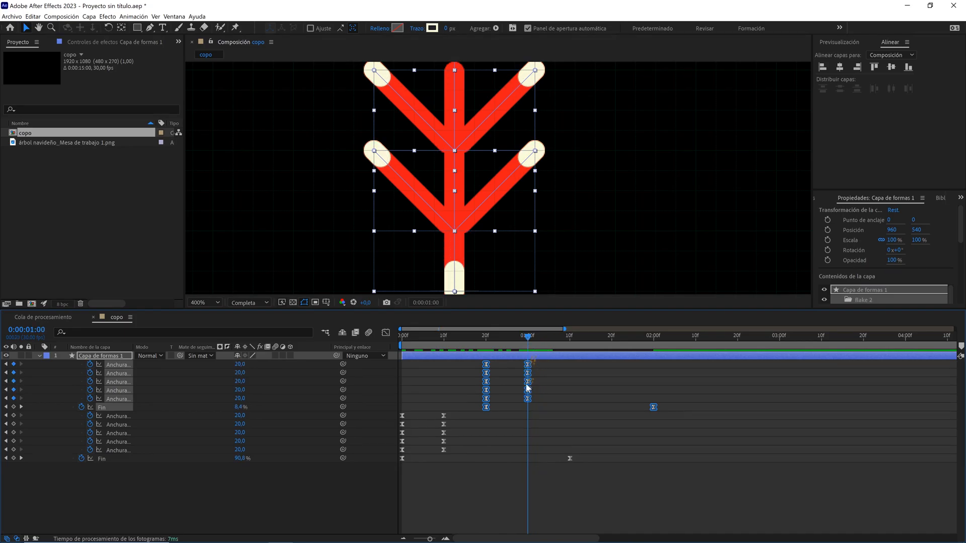
click(541, 407)
drag(541, 409, 515, 362)
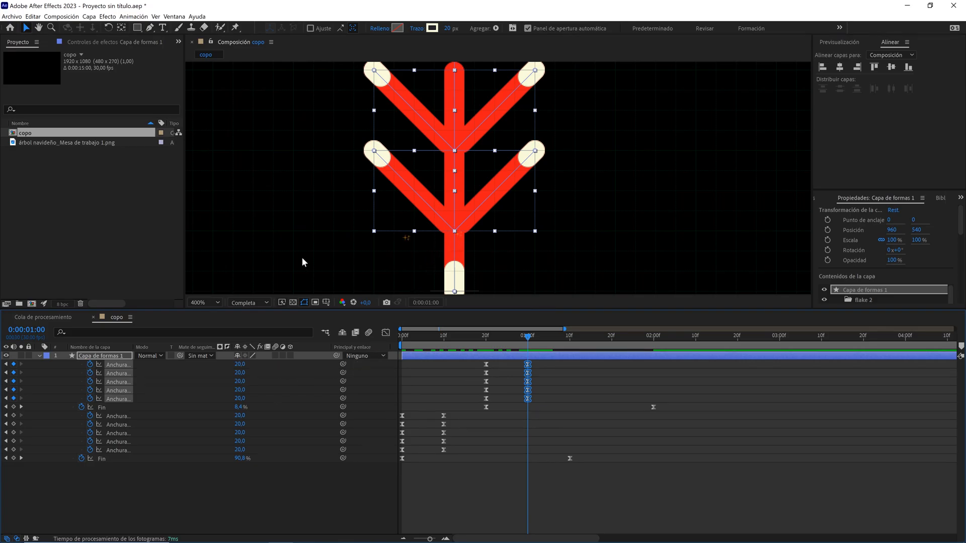
scroll(477, 185, up, 1)
key(space)
drag(480, 123, 531, 226)
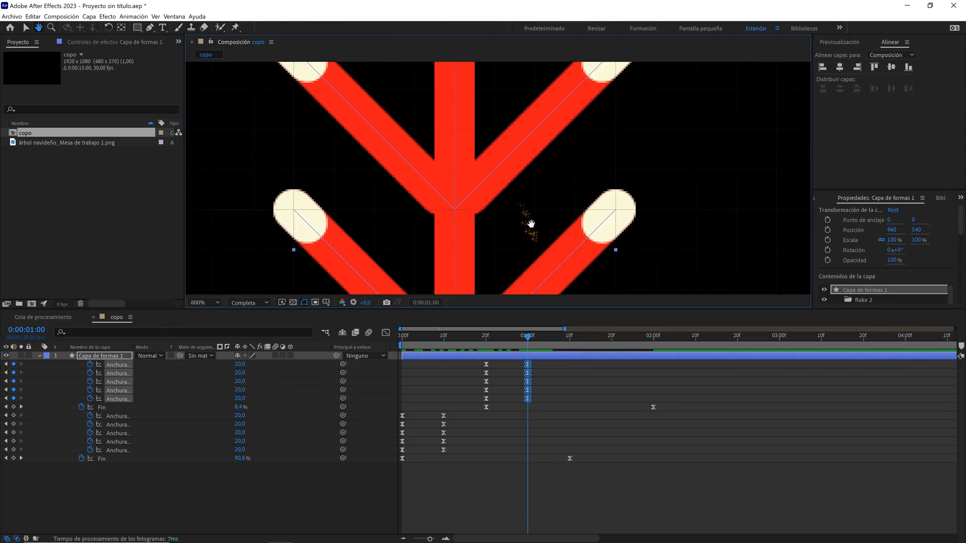
drag(452, 115, 506, 239)
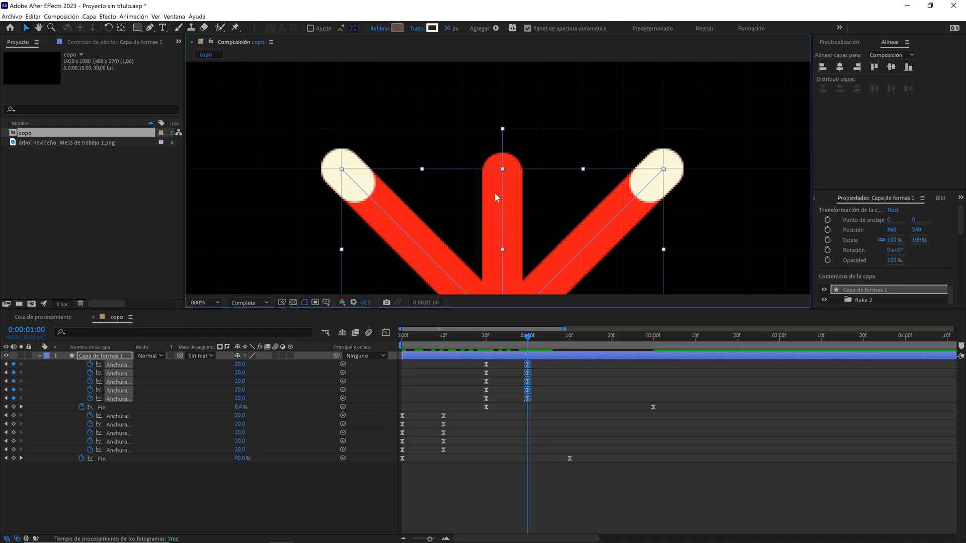
drag(447, 28, 459, 28)
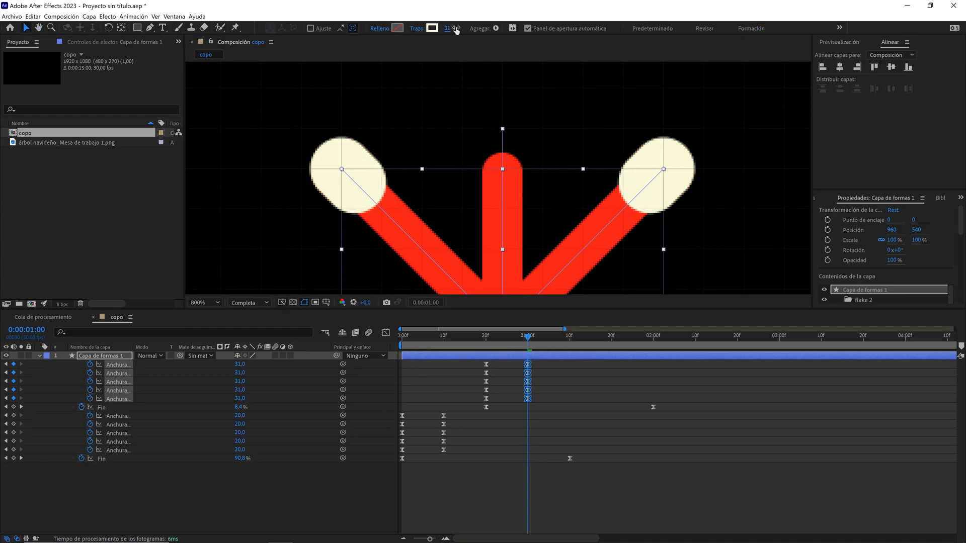
click(445, 28)
text(21)
key(Return)
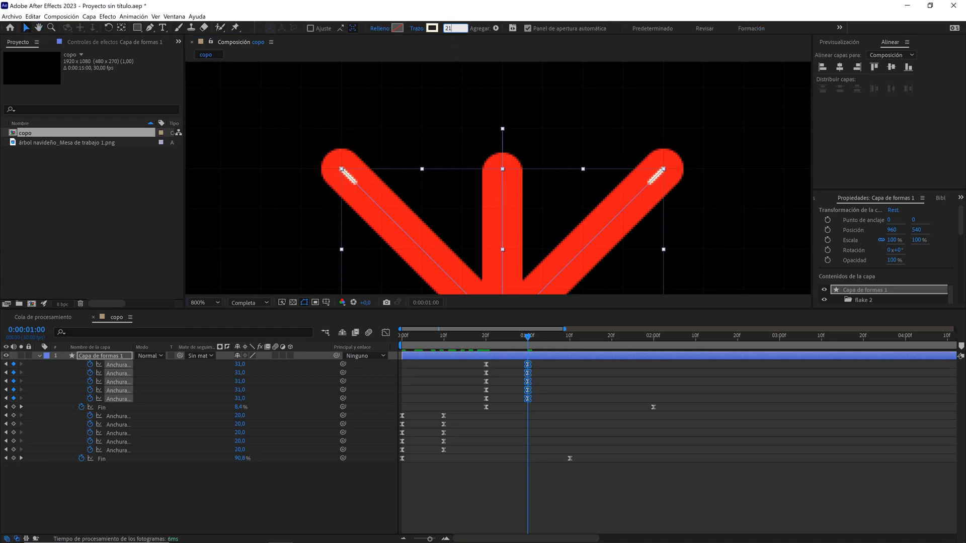
Move the last Fin keyframe of the flake 2 group to 0:00:04:00.
click(557, 370)
drag(584, 342, 903, 346)
click(654, 407)
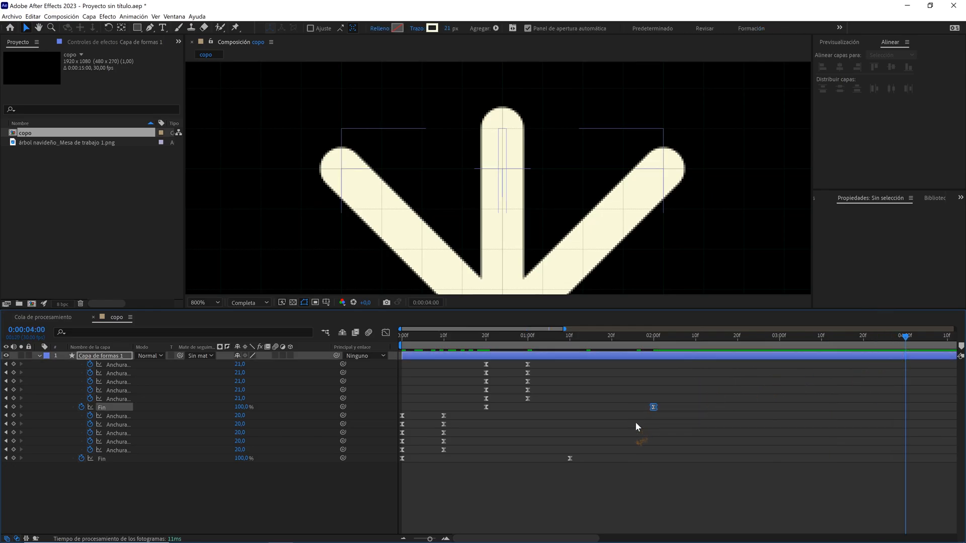
drag(710, 406, 898, 406)
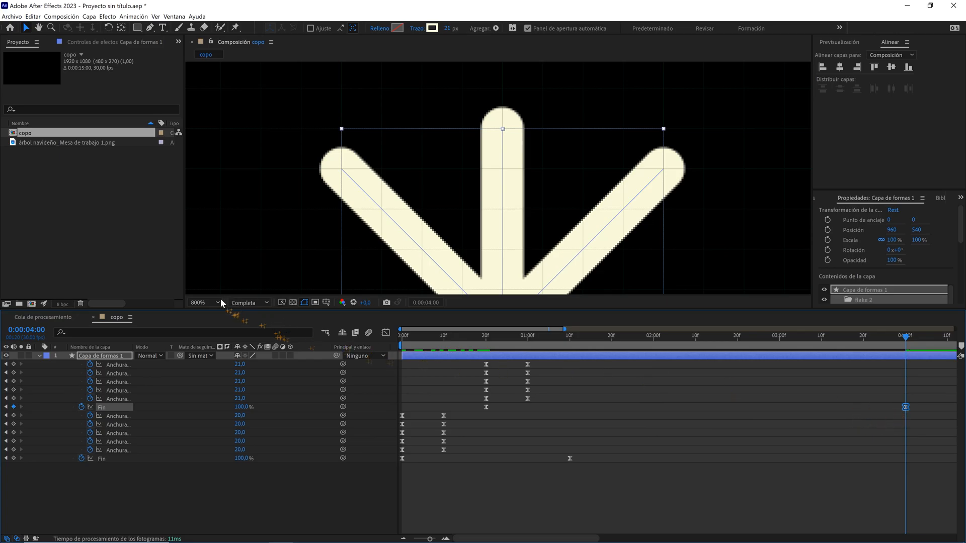
Fit the composition in the viewer, return to the start of the timeline and set the preview resolution to Cuarto.
click(207, 301)
click(215, 315)
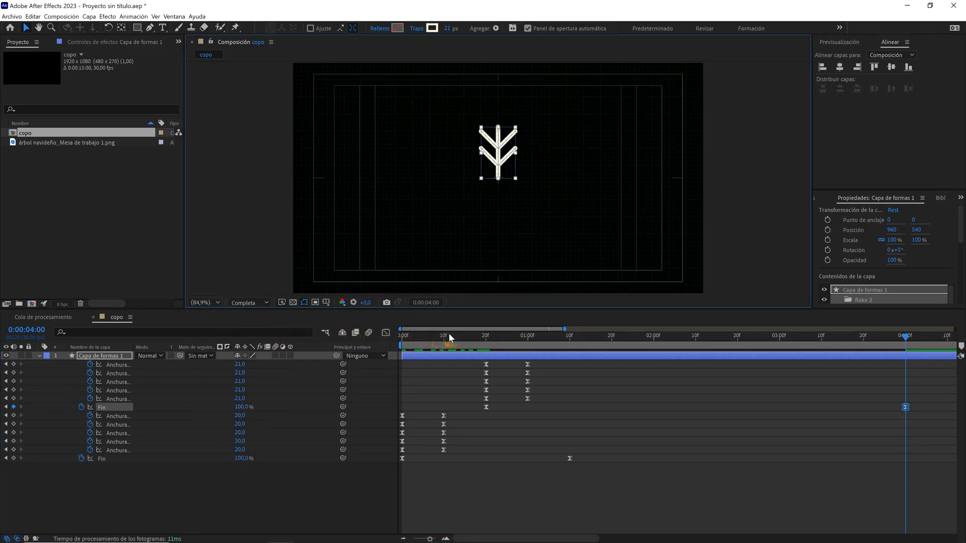
drag(449, 333, 377, 342)
click(340, 476)
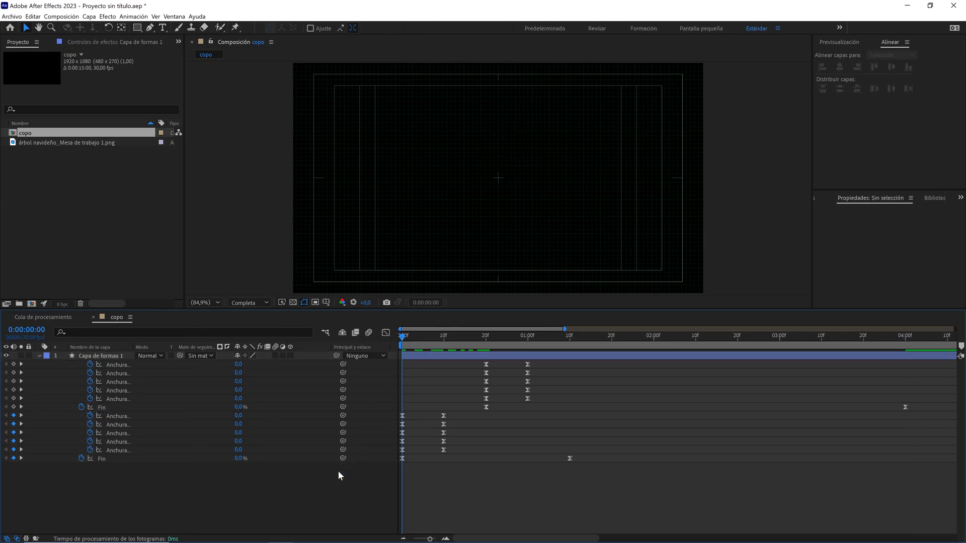
click(249, 302)
click(247, 359)
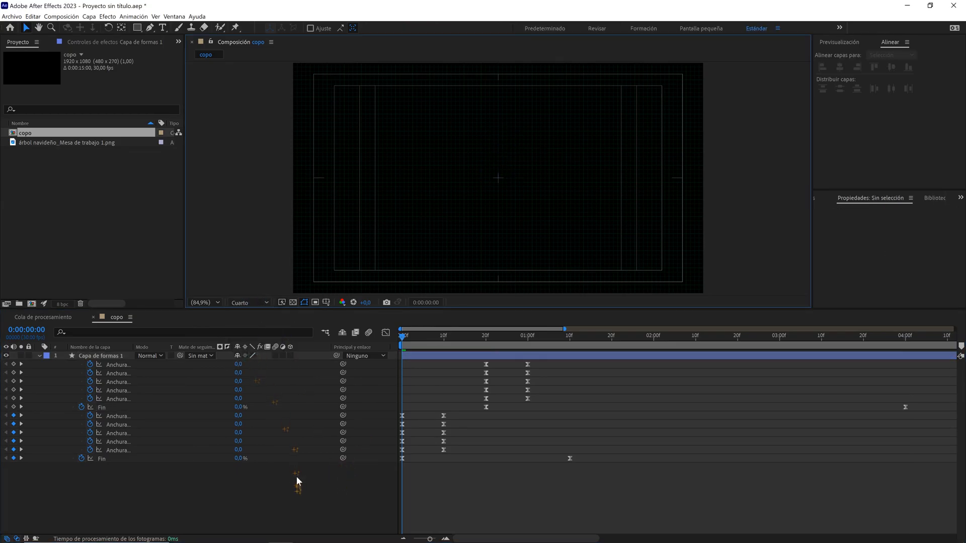
Play back the two-colour arm animation from the start and move the current time to 0:00:04:12.
key(space)
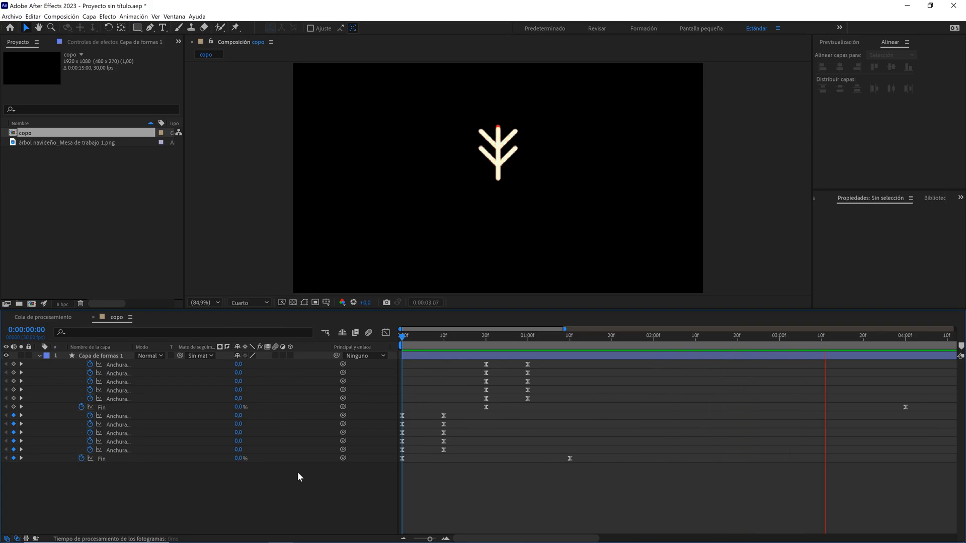
key(space)
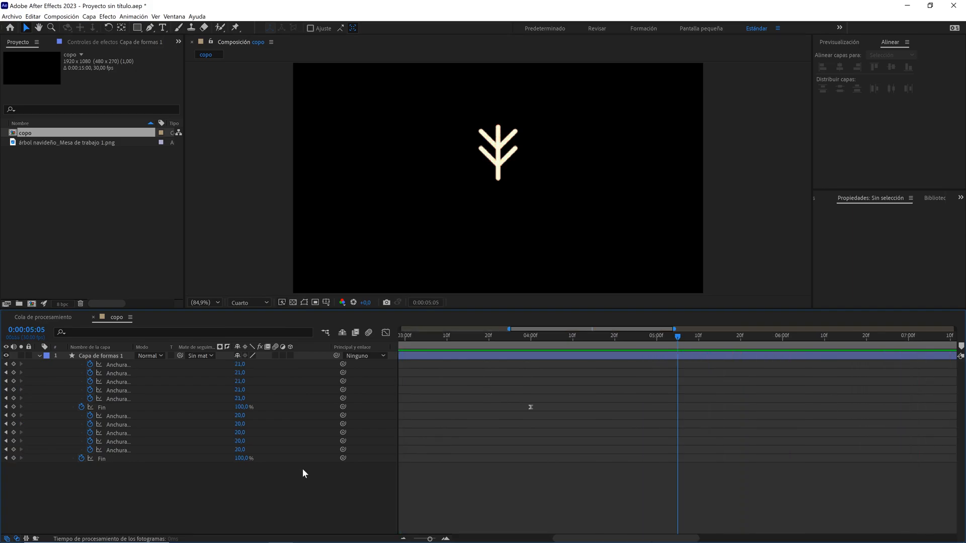
drag(632, 341, 581, 347)
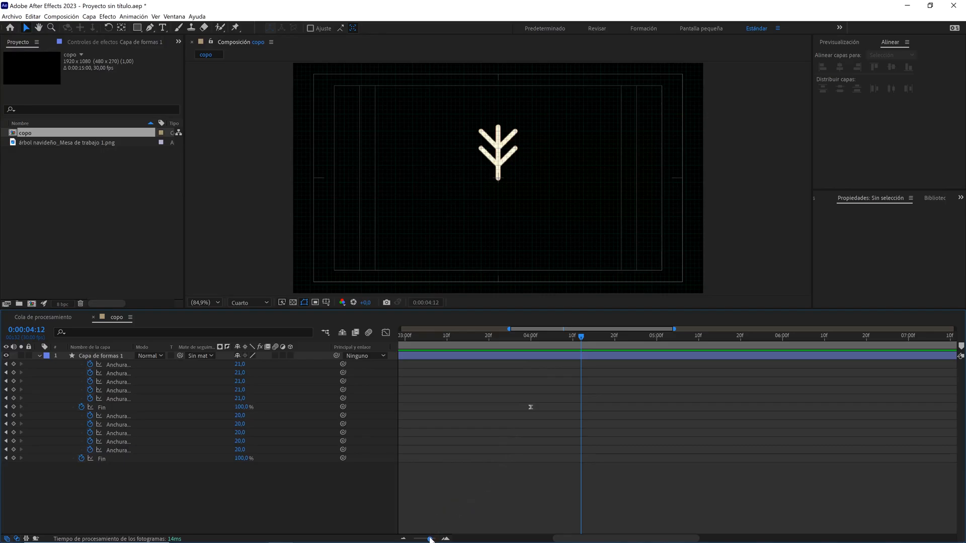
Show the full timeline from its start and collapse the flake 2 and flake groups in the contents of Capa de formas 1.
drag(431, 539, 401, 540)
key(Home)
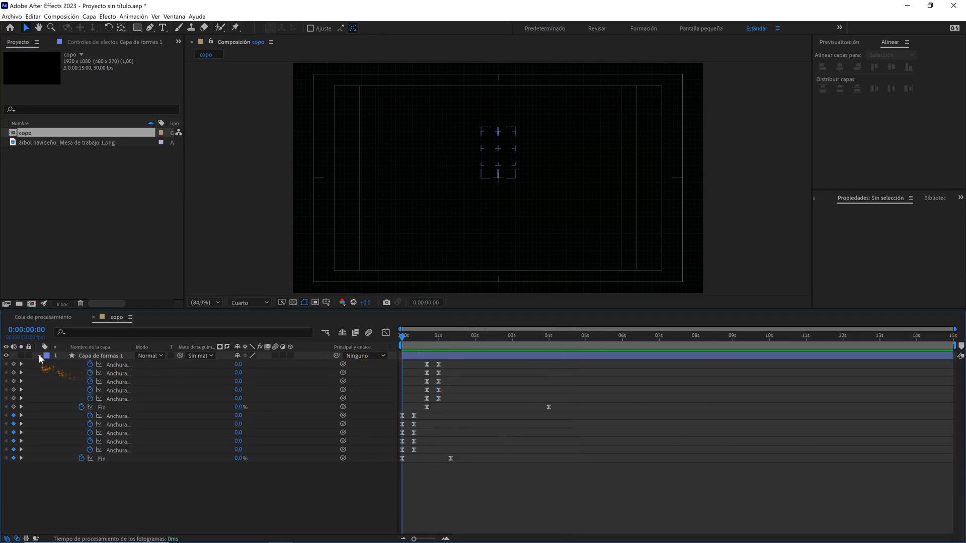
click(39, 356)
click(39, 355)
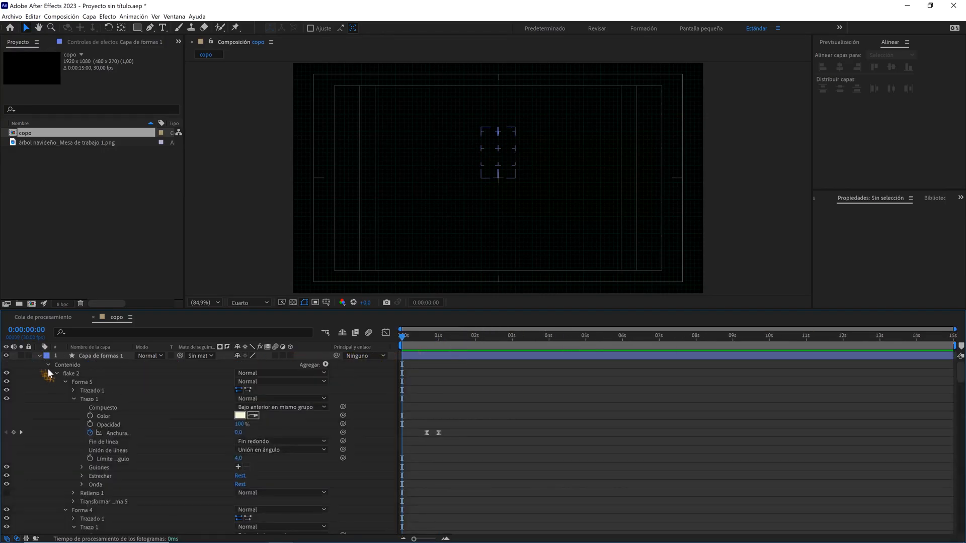
click(56, 373)
click(57, 382)
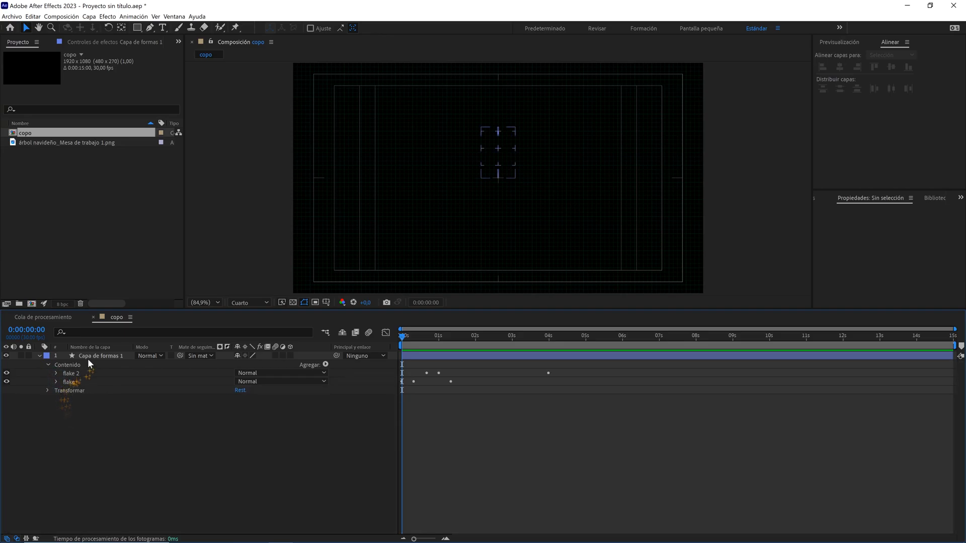
Add a Repetidor to the contents of Capa de formas 1 and move the current time to 0:00:03:02.
click(105, 357)
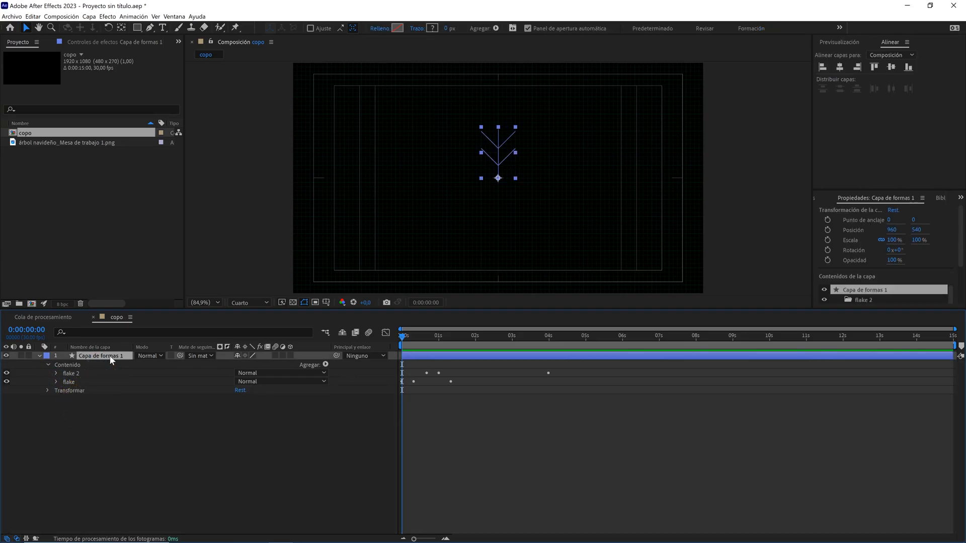
click(325, 365)
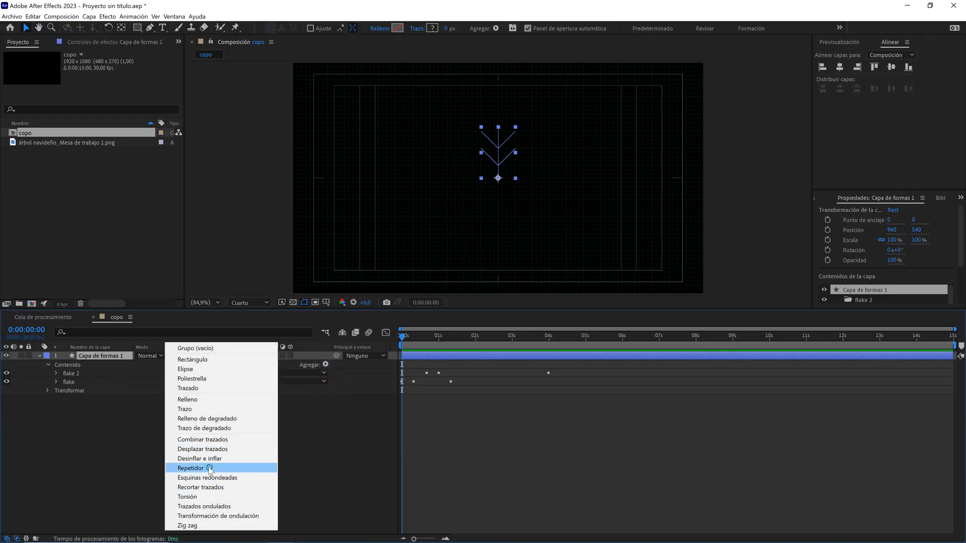
click(210, 469)
drag(455, 345, 516, 345)
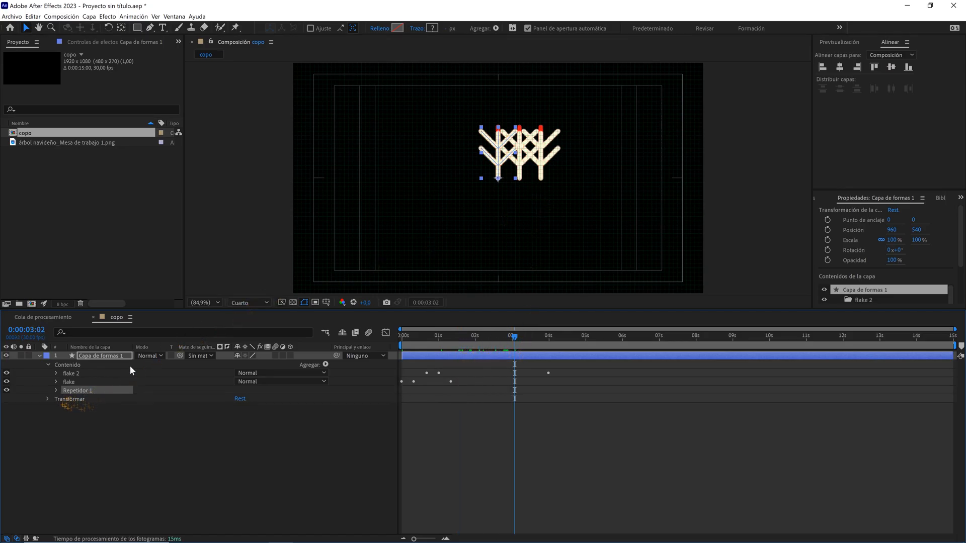
Expand the transform properties of Repetidor 1 and set their horizontal position to 0.
click(59, 390)
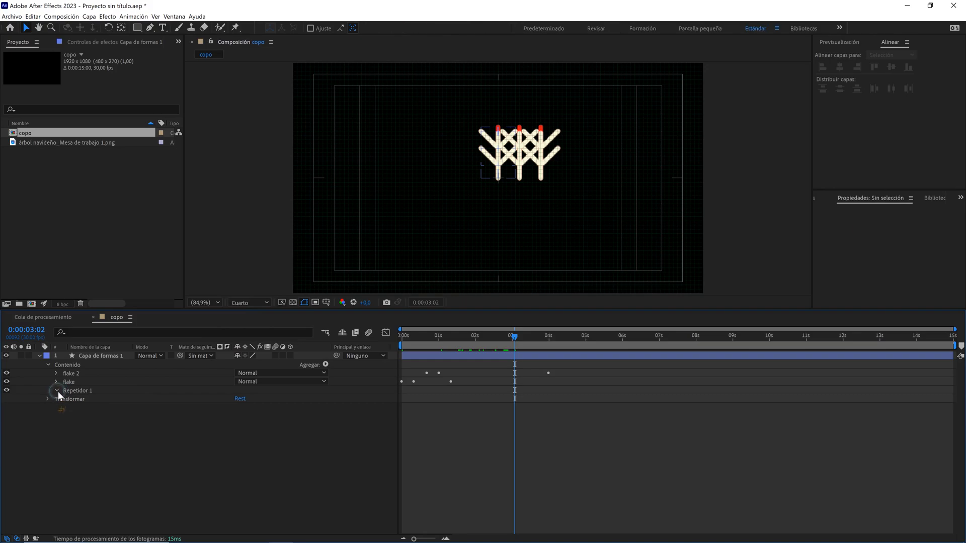
click(57, 390)
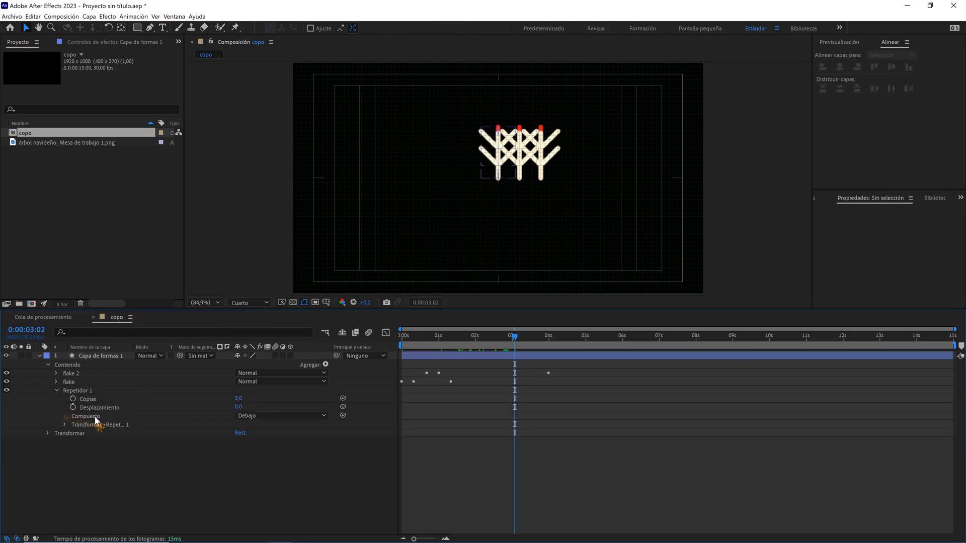
click(64, 425)
drag(240, 443, 217, 453)
click(239, 441)
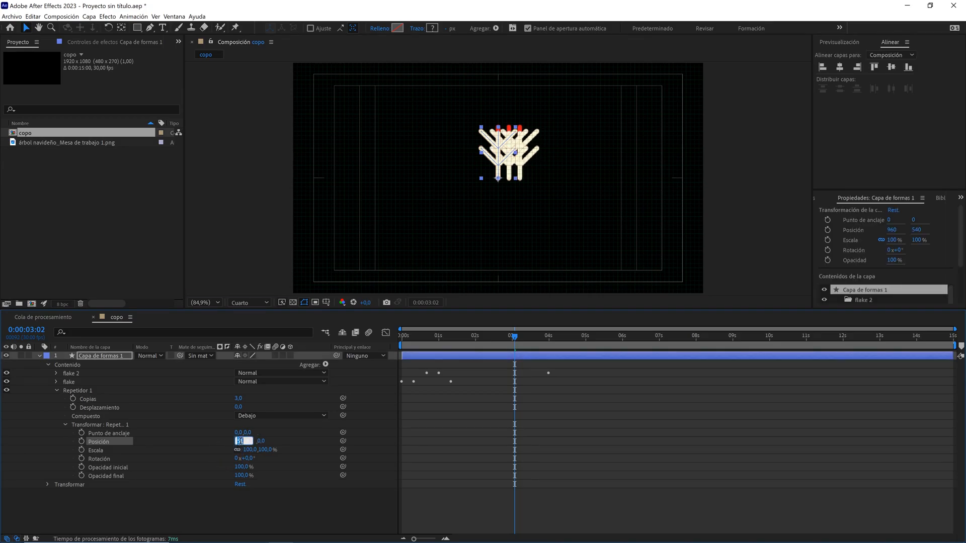
click(273, 433)
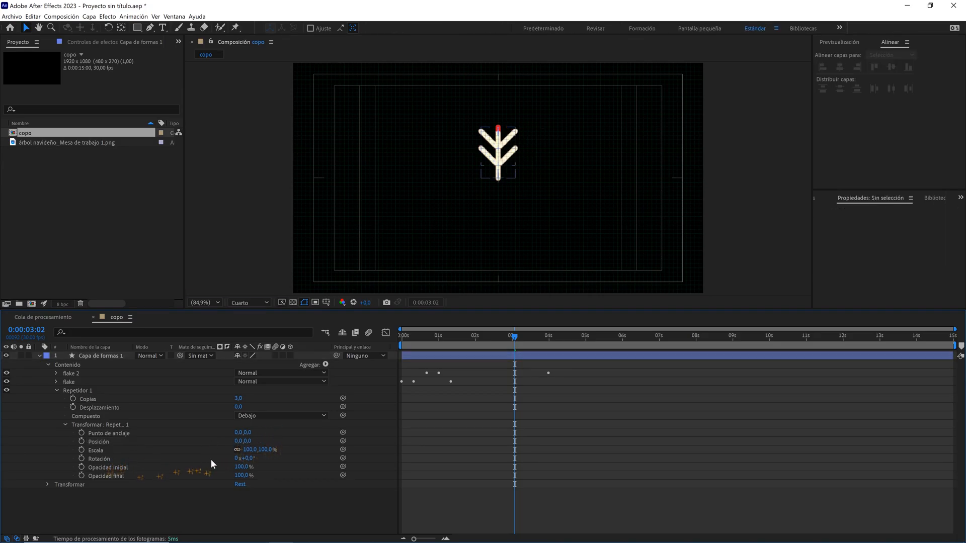
drag(253, 458, 298, 453)
click(252, 459)
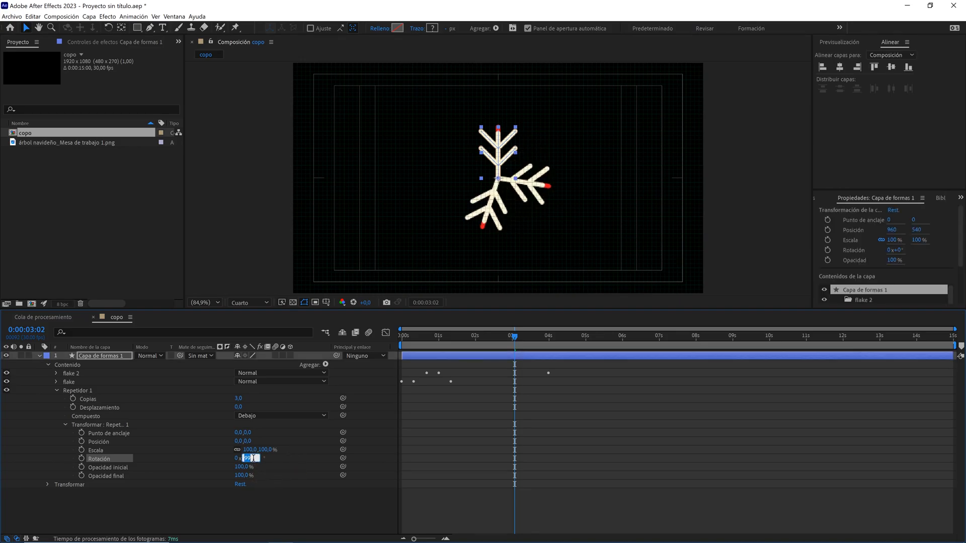
click(291, 461)
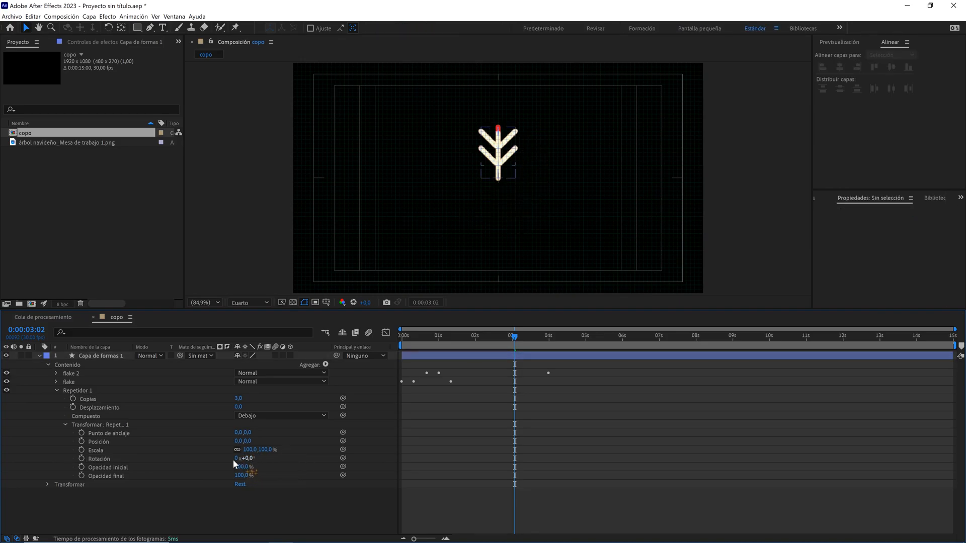
Give the repeater's rotation the expression 360/content("Repetidor 1").copies, linking the divisor to its Copias property.
alt+click(81, 459)
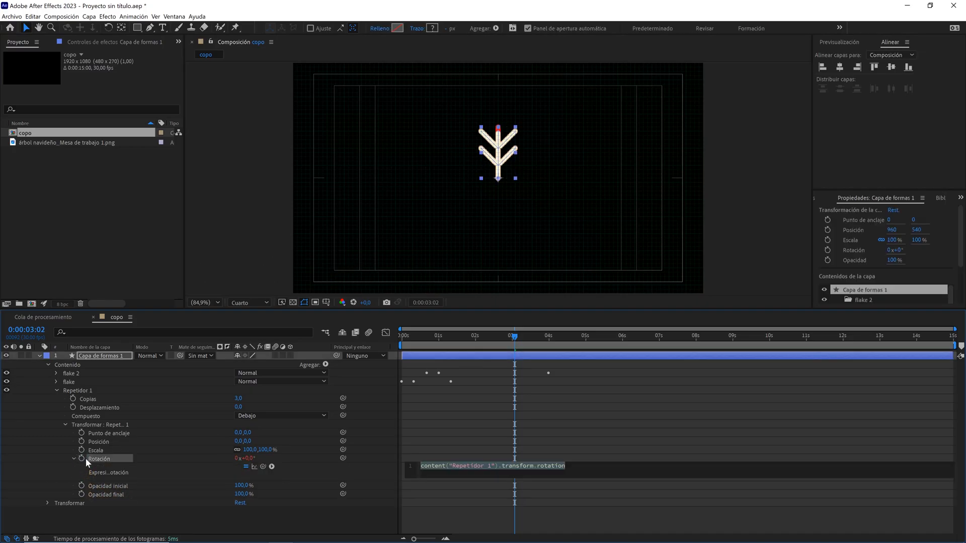
text(360/)
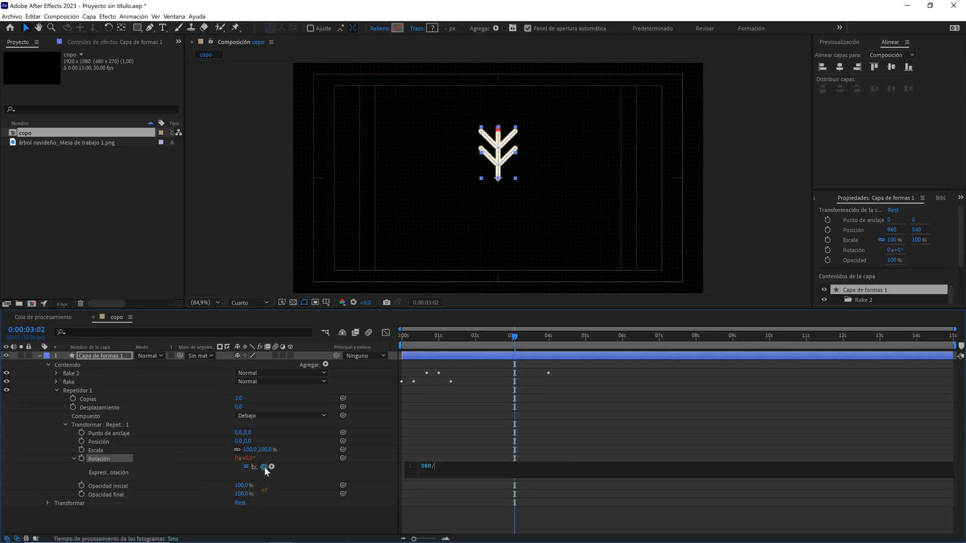
drag(264, 468, 126, 400)
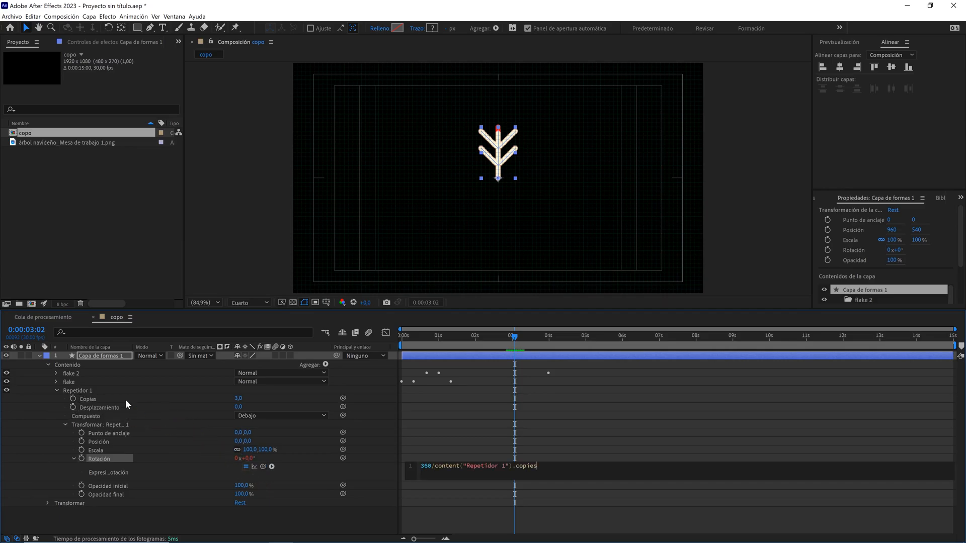
click(252, 399)
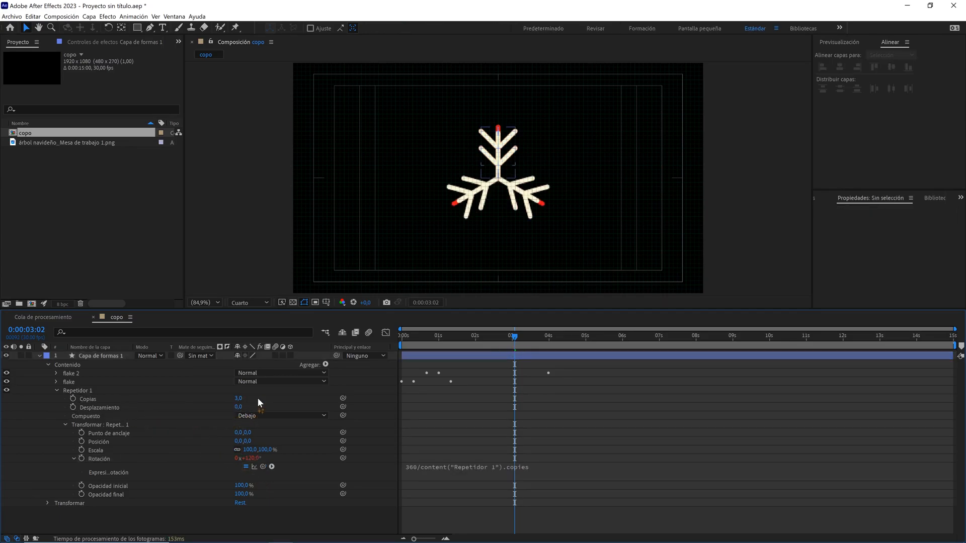
Set the number of copies of Repetidor 1 to 6.
drag(238, 399, 239, 399)
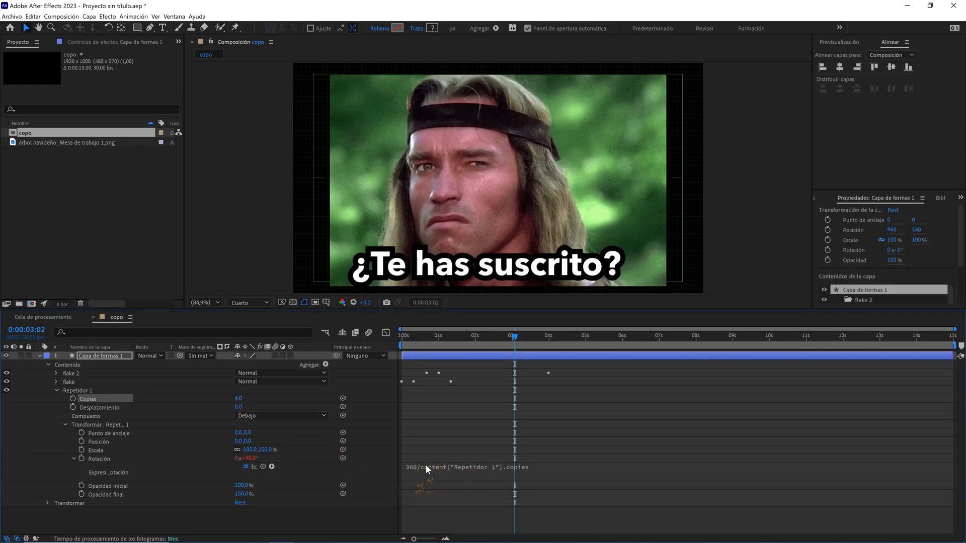
click(238, 398)
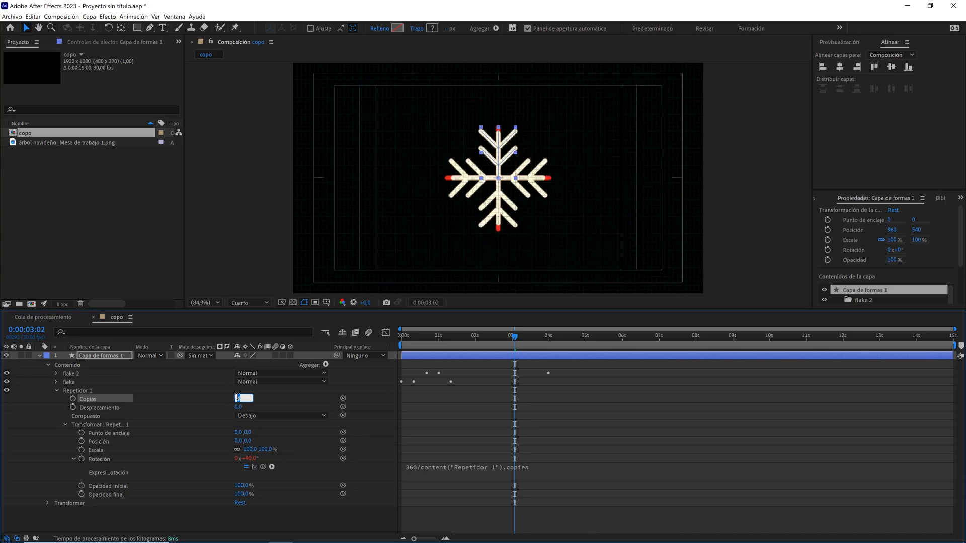
text(6)
click(272, 391)
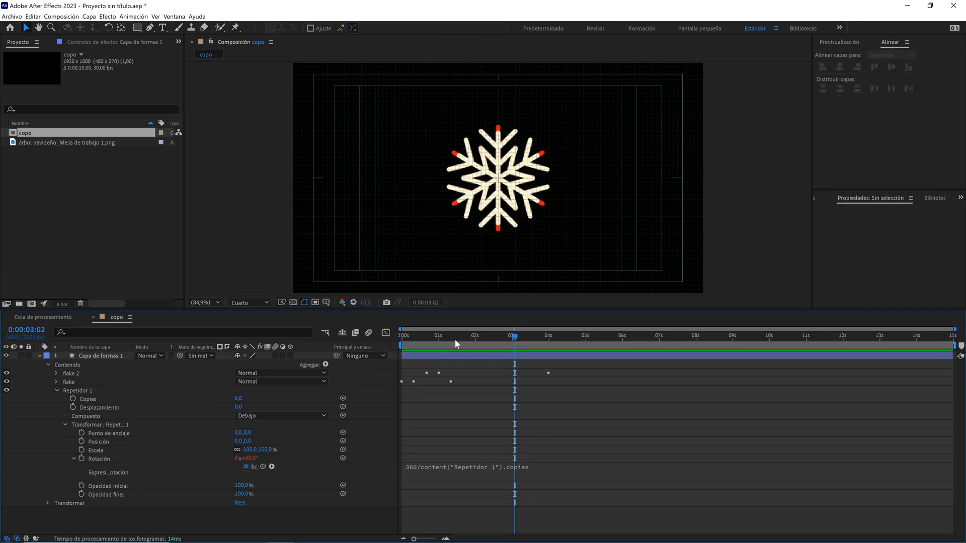
Create a scale keyframe of 0% for the repeater and place it at the start of the timeline.
drag(485, 337, 447, 338)
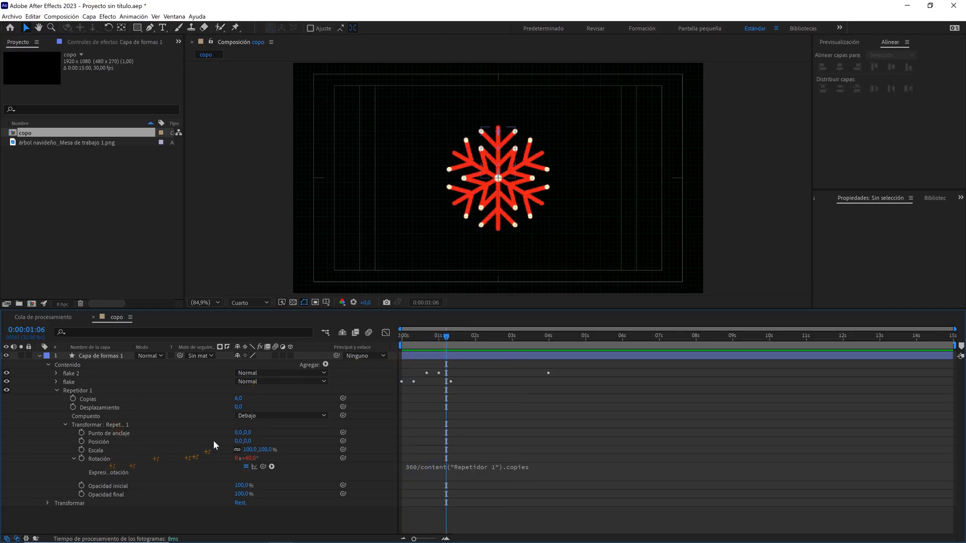
click(81, 450)
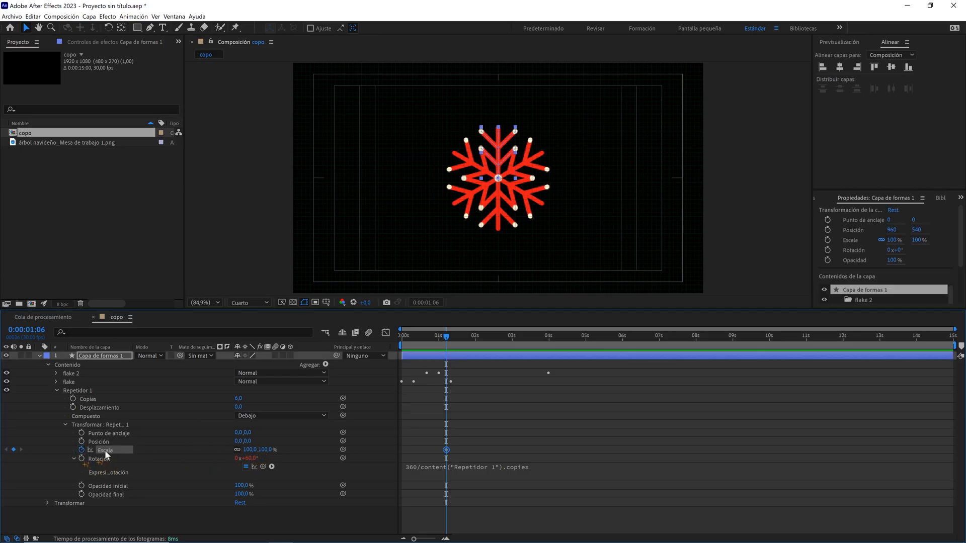
mouse_move(260, 449)
mouse_down()
mouse_move(244, 447)
mouse_move(269, 447)
mouse_move(247, 446)
mouse_move(261, 449)
mouse_up()
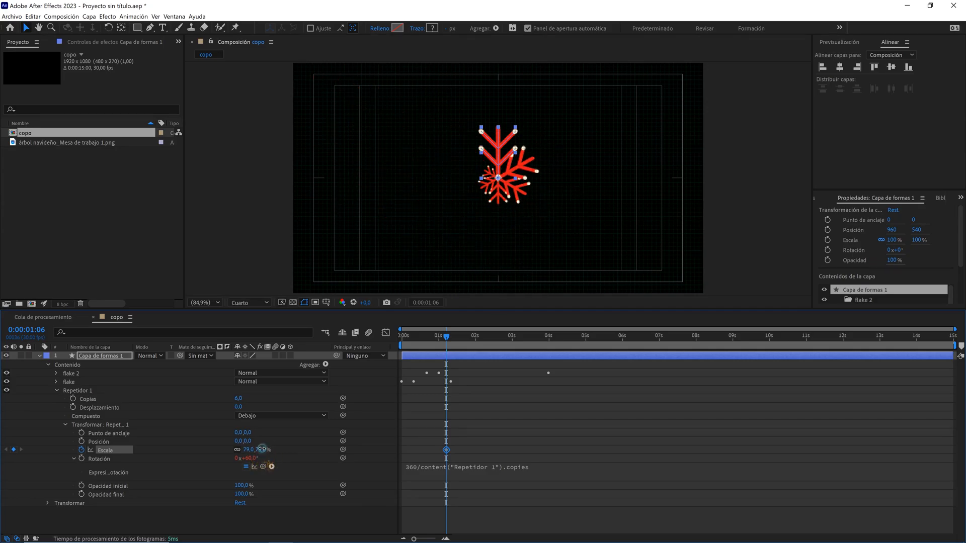
click(277, 442)
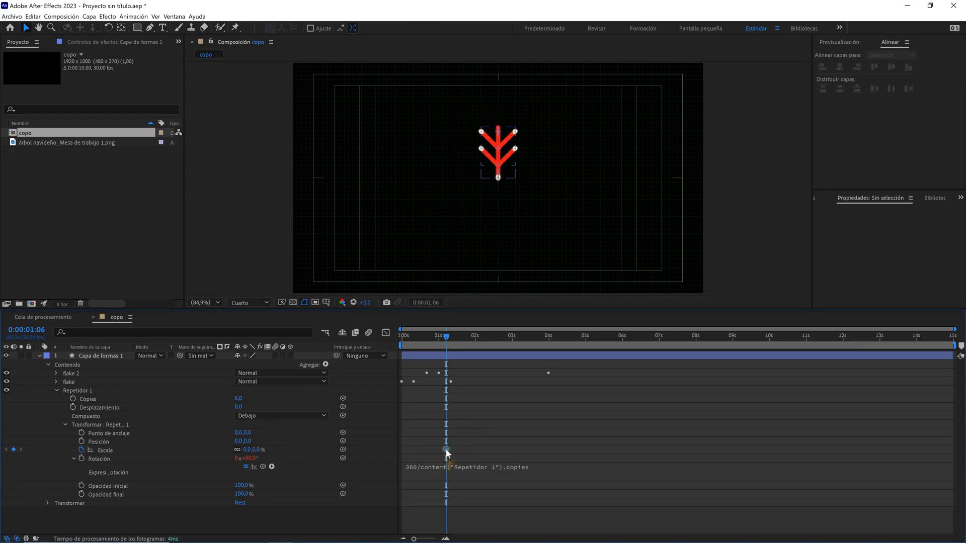
drag(445, 449, 404, 452)
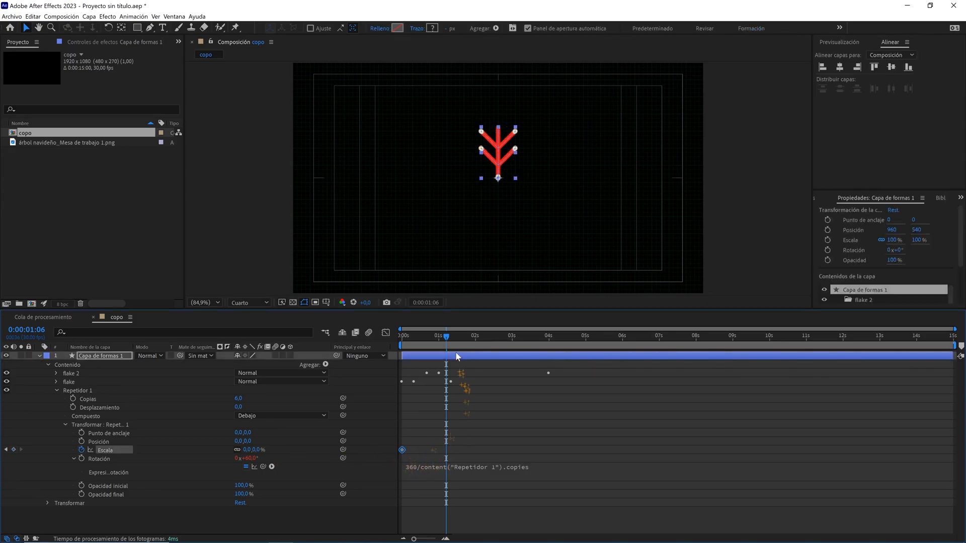
Set the repeater's scale to 100% at 0:00:04:00, check the growth by scrubbing and return to that time.
drag(464, 338, 551, 348)
click(270, 443)
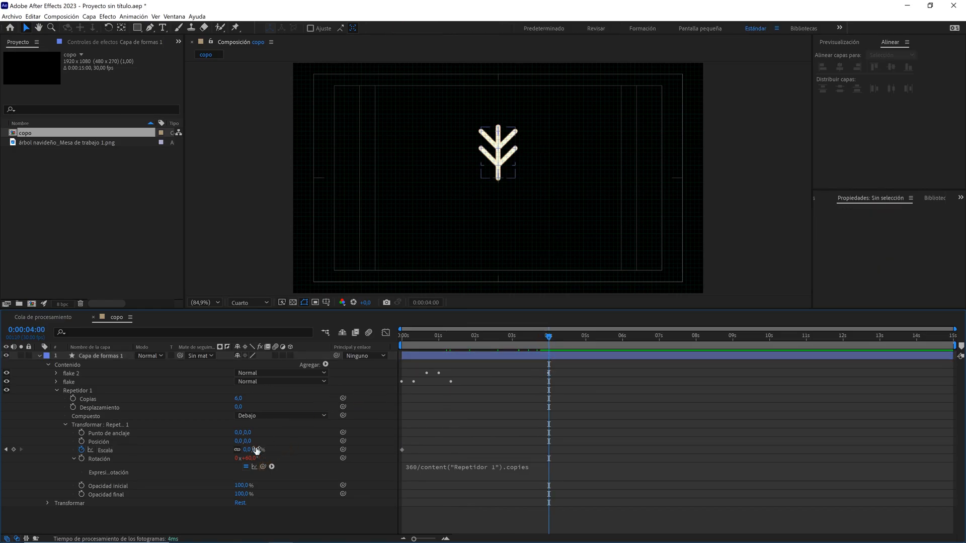
click(257, 449)
key(Return)
drag(538, 338, 469, 334)
drag(497, 336, 548, 335)
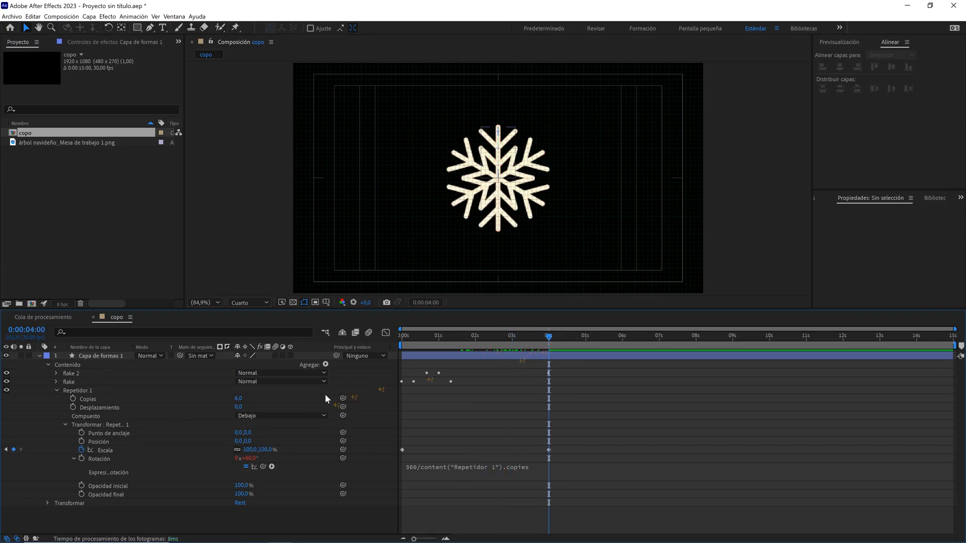
Animate the repeater's anchor point from 0, 80 at the start of the timeline to 0, 0 at 0:00:04:00.
click(81, 432)
mouse_move(247, 433)
mouse_down()
mouse_move(271, 432)
mouse_move(254, 431)
mouse_up()
click(250, 432)
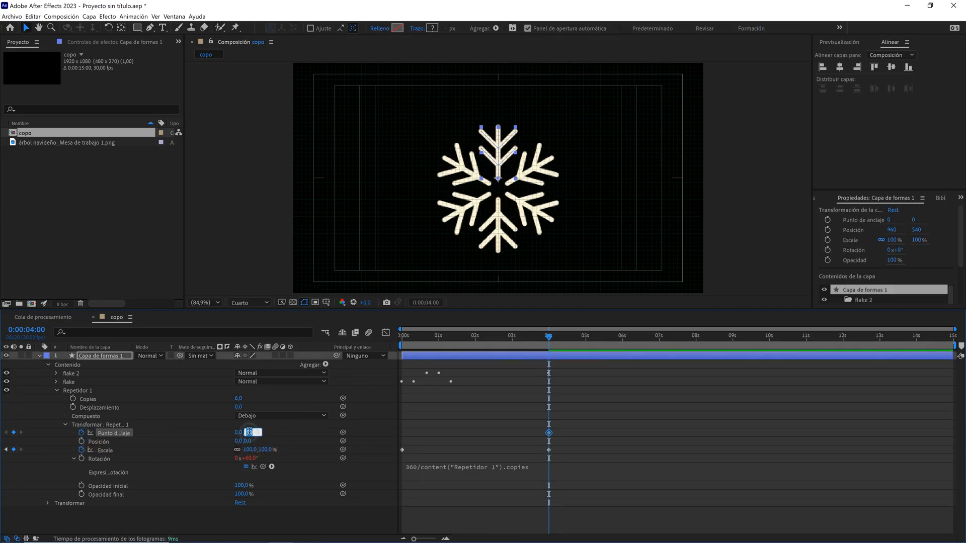
click(282, 431)
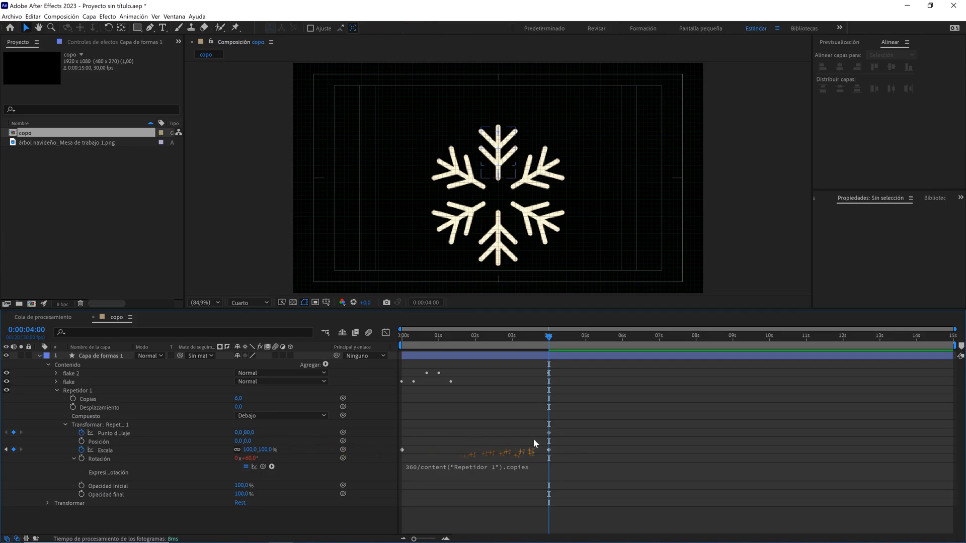
drag(548, 434, 406, 443)
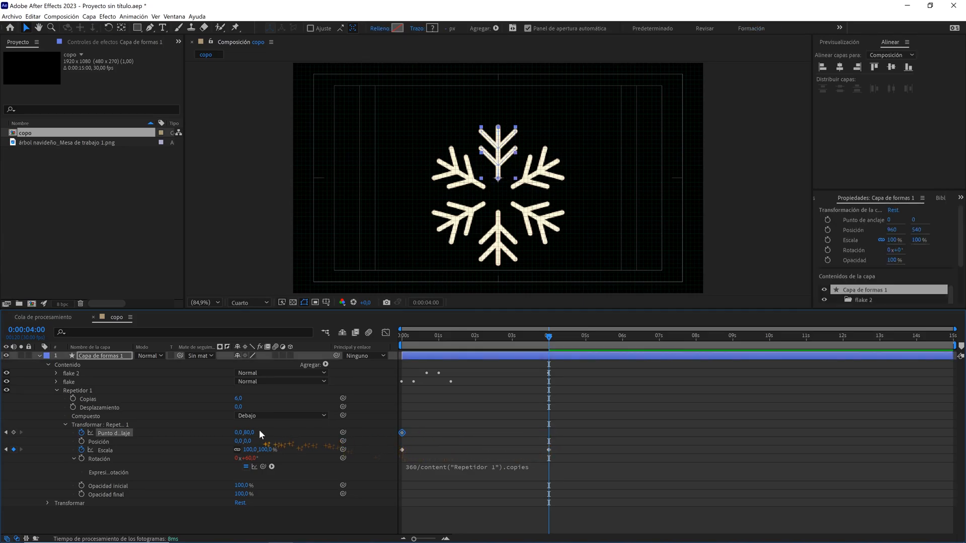
text(0)
click(361, 407)
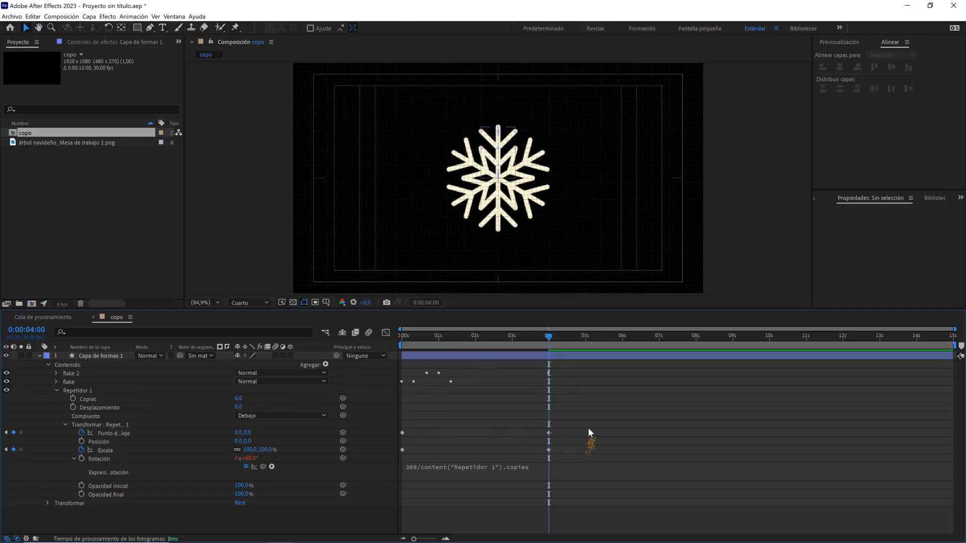
Apply Easy Ease to the repeater's anchor point and scale keyframes and lengthen the incoming ease of their end keyframes in the speed graph.
drag(587, 428, 388, 448)
key(F9)
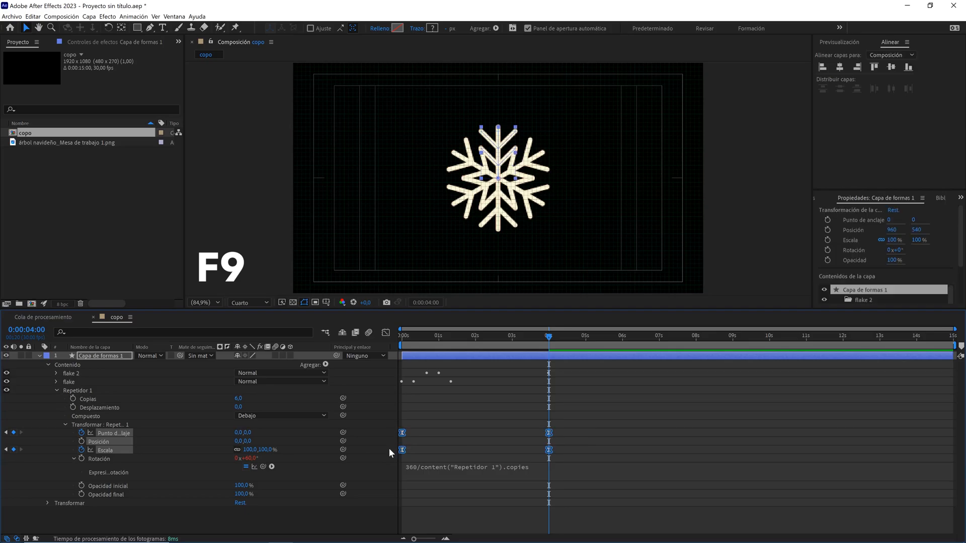
click(386, 332)
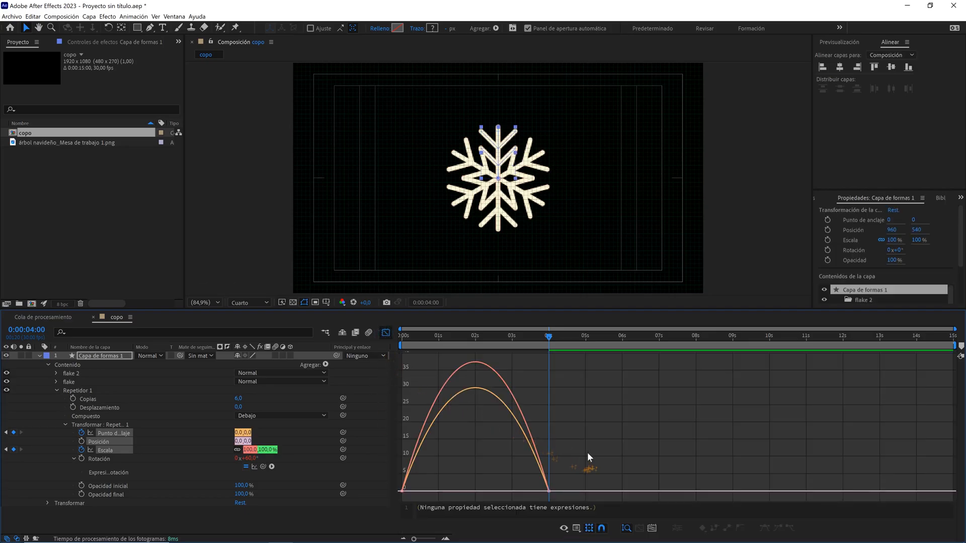
drag(587, 452, 318, 514)
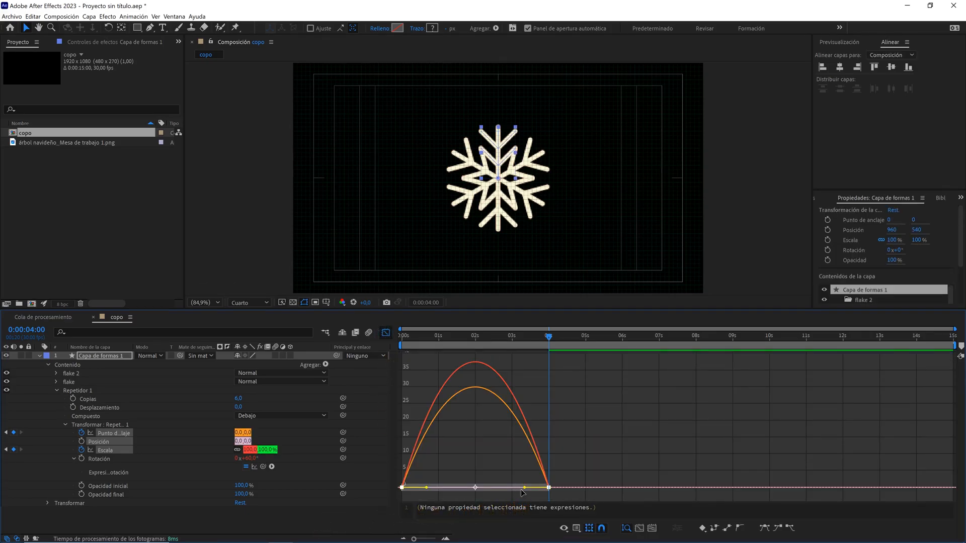
drag(525, 487, 495, 488)
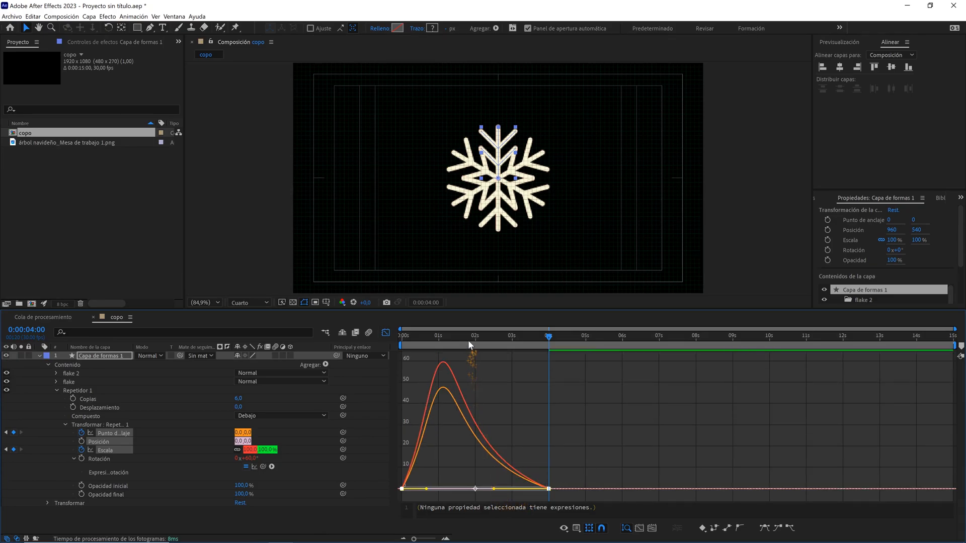
Play back the snowflake animation from the start of the timeline to check its easing.
drag(467, 339, 377, 344)
key(space)
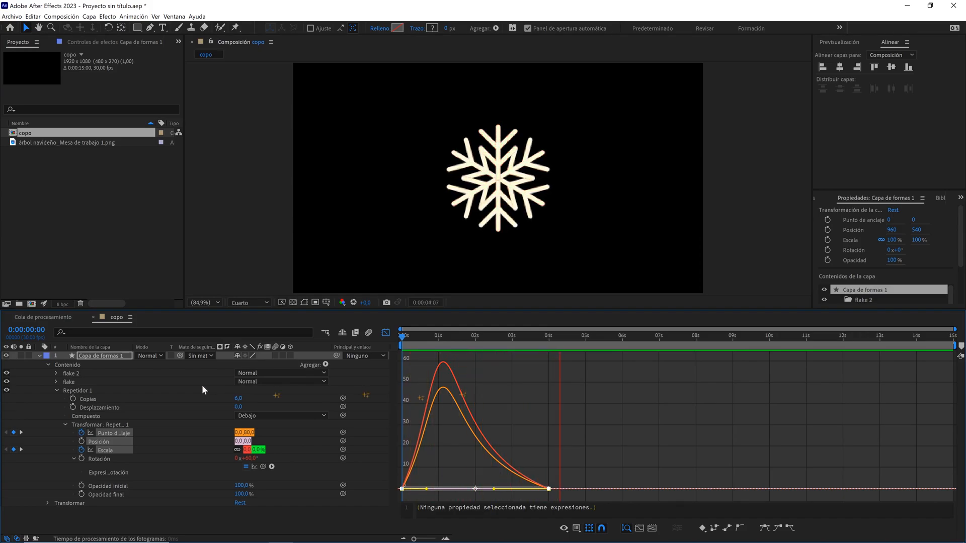
Add a rotation keyframe to the snowflake layer's own transform at the start of the timeline, keeping it at 0°.
key(space)
click(118, 357)
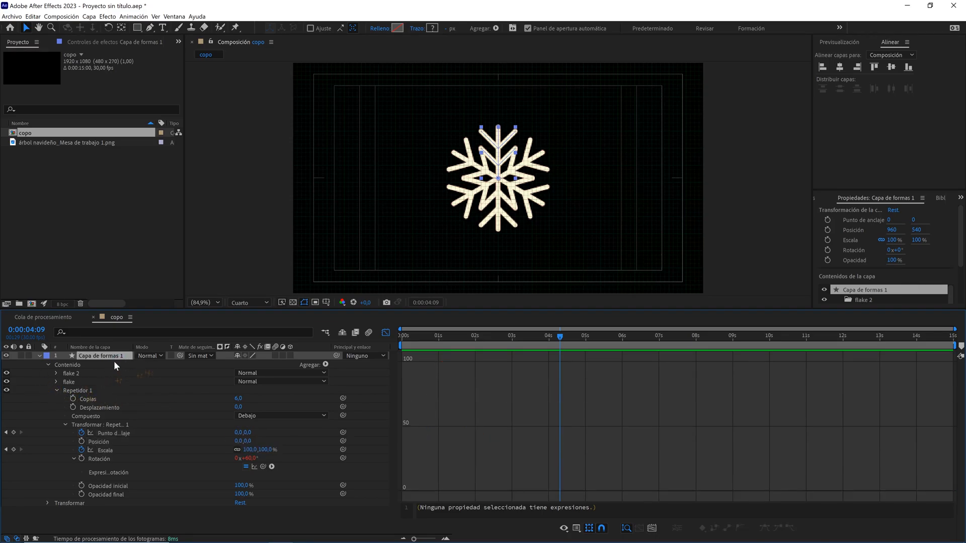
click(48, 503)
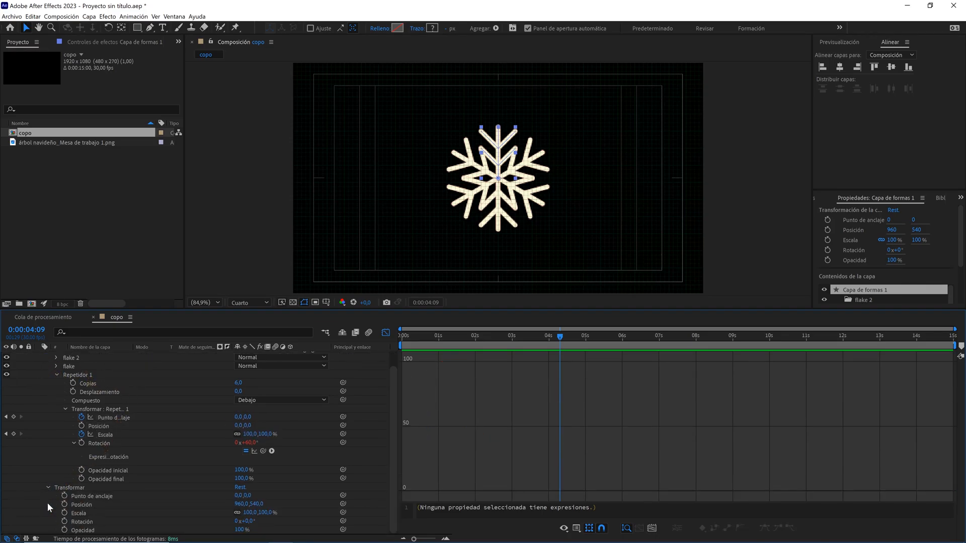
click(386, 333)
drag(442, 337, 385, 335)
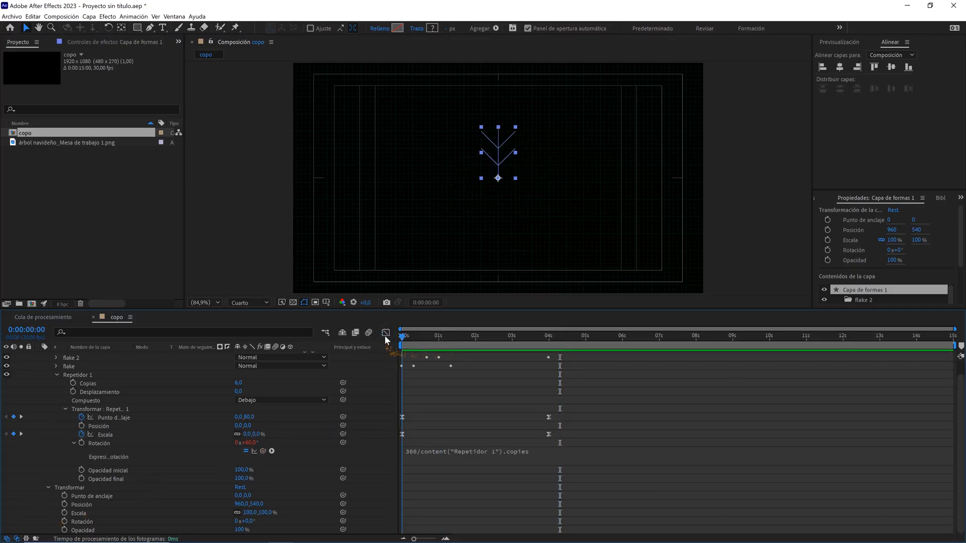
click(64, 522)
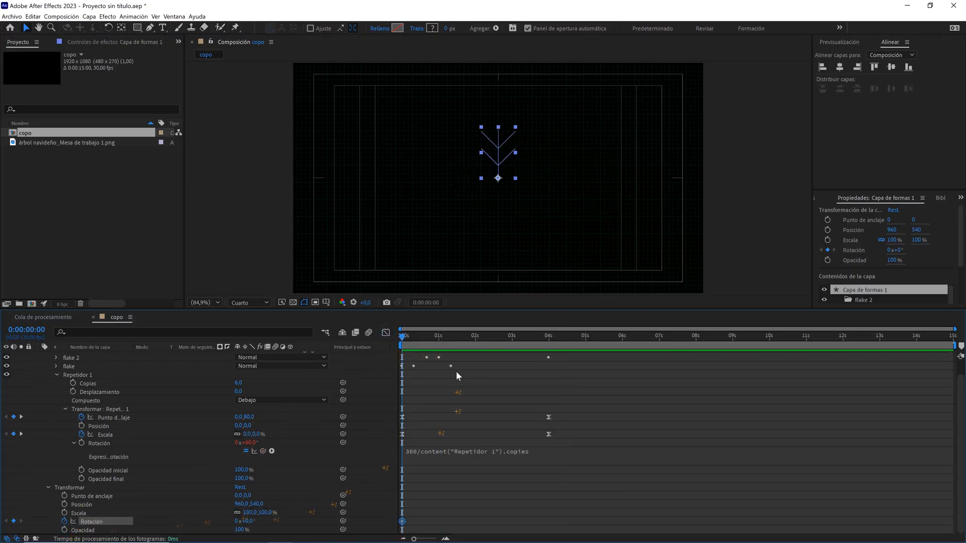
Set the snowflake layer's rotation to 360° at 0:00:07:00.
drag(421, 336, 658, 356)
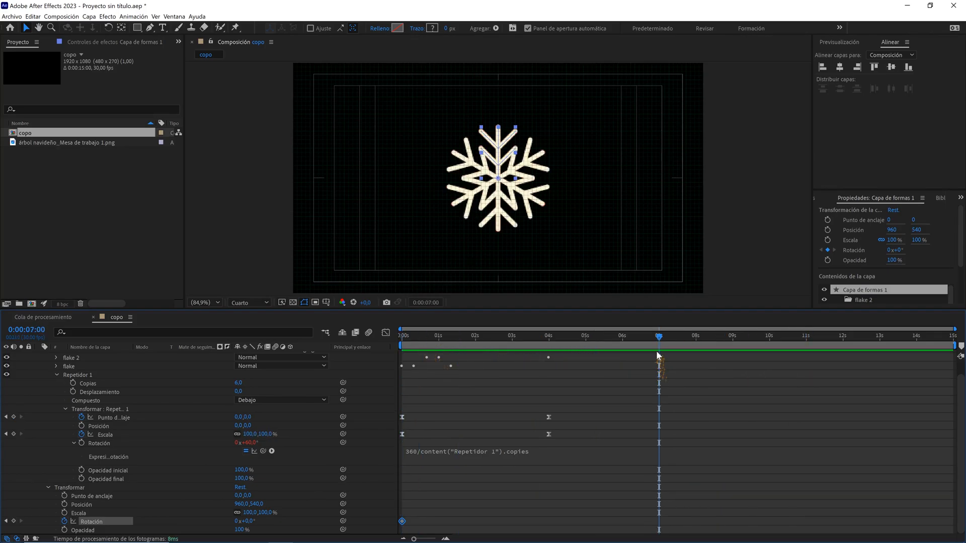
drag(252, 524, 258, 522)
click(257, 521)
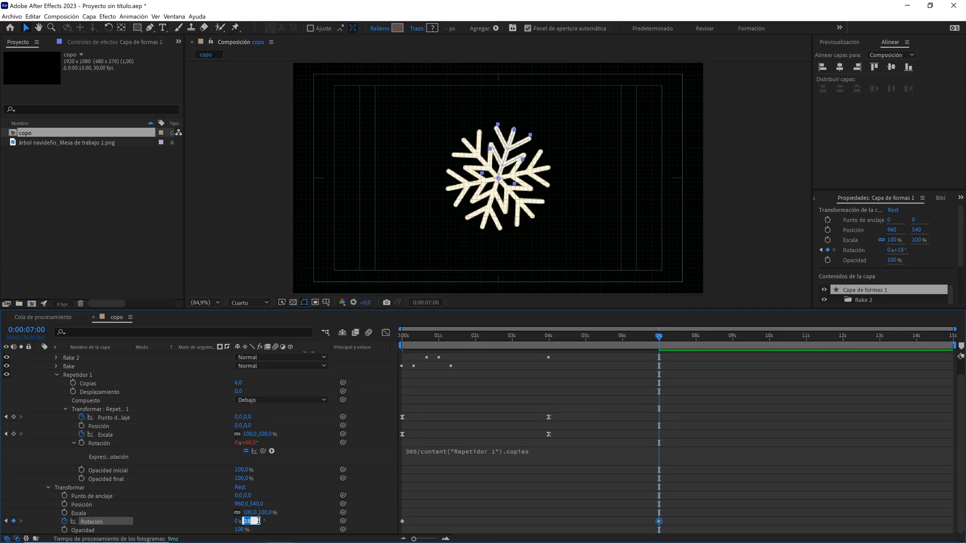
text(360)
click(303, 514)
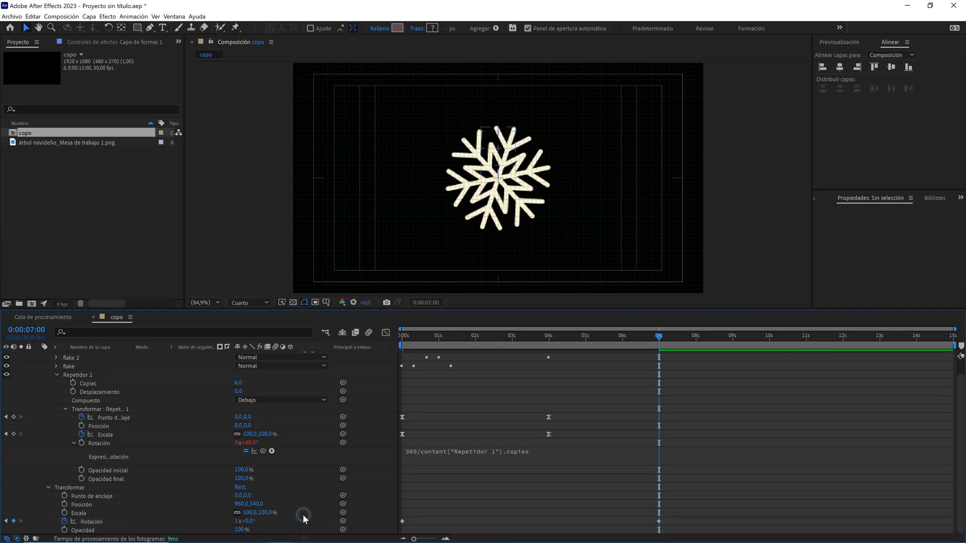
Apply Easy Ease to both rotation keyframes and stretch their speed handles so the rotation speed peaks at about 2 seconds.
drag(684, 509, 383, 530)
key(F9)
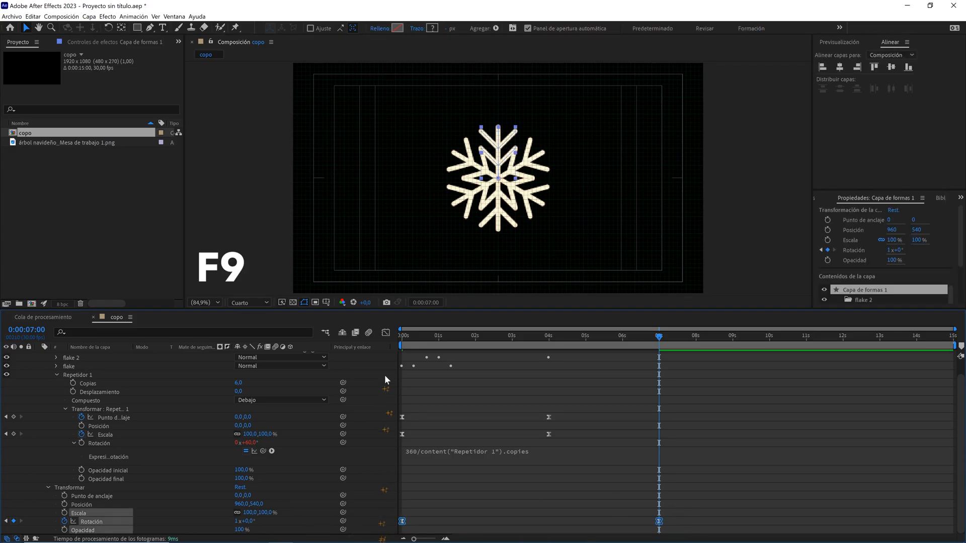
click(385, 333)
drag(456, 332, 476, 343)
click(488, 383)
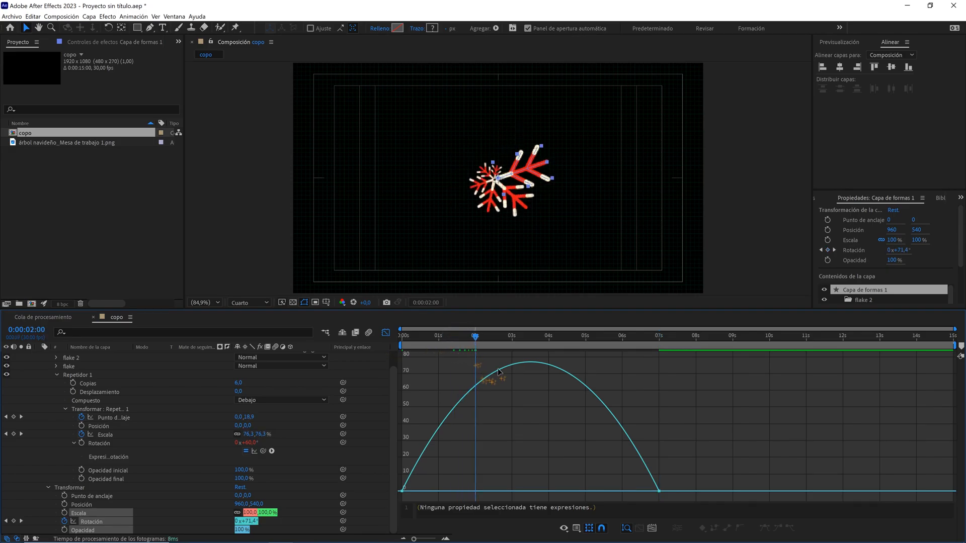
click(474, 342)
drag(689, 454, 568, 494)
click(445, 494)
drag(445, 494, 452, 491)
drag(568, 491, 556, 491)
click(476, 371)
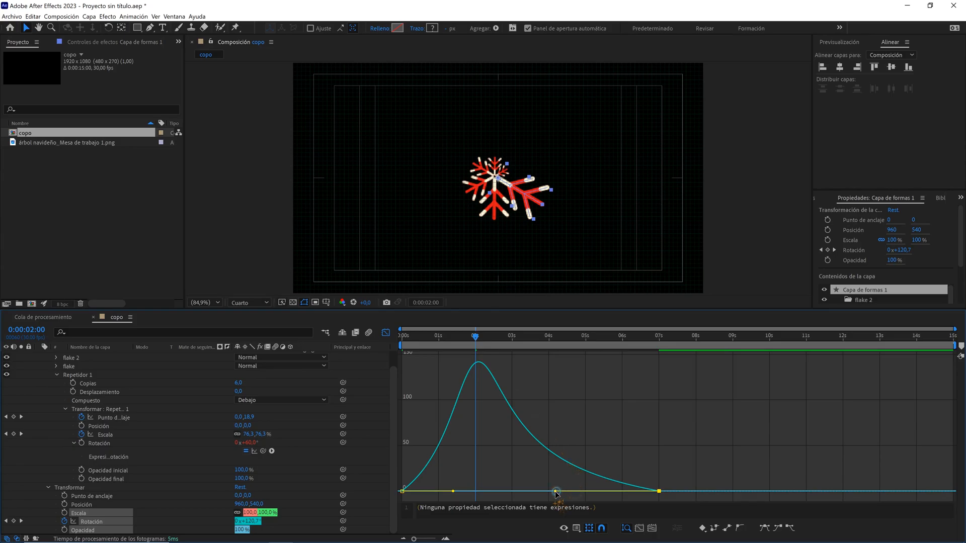
Play back the snowflake animation from the start of the timeline to check the eased rotation.
drag(475, 336, 385, 345)
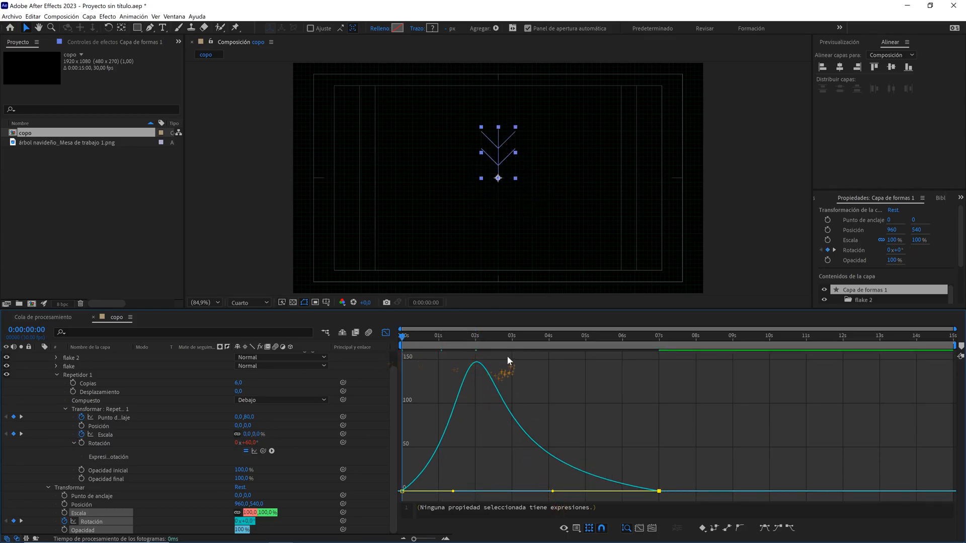
key(space)
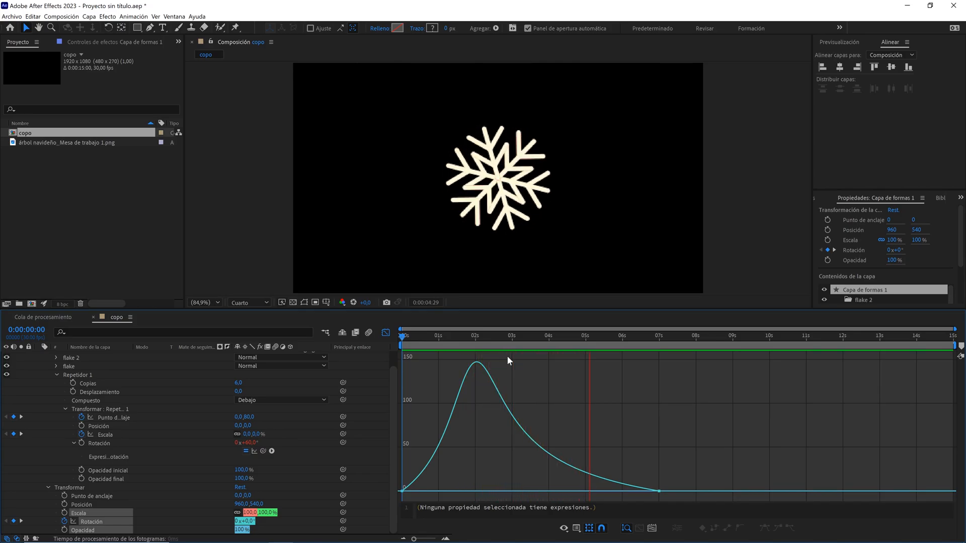
key(space)
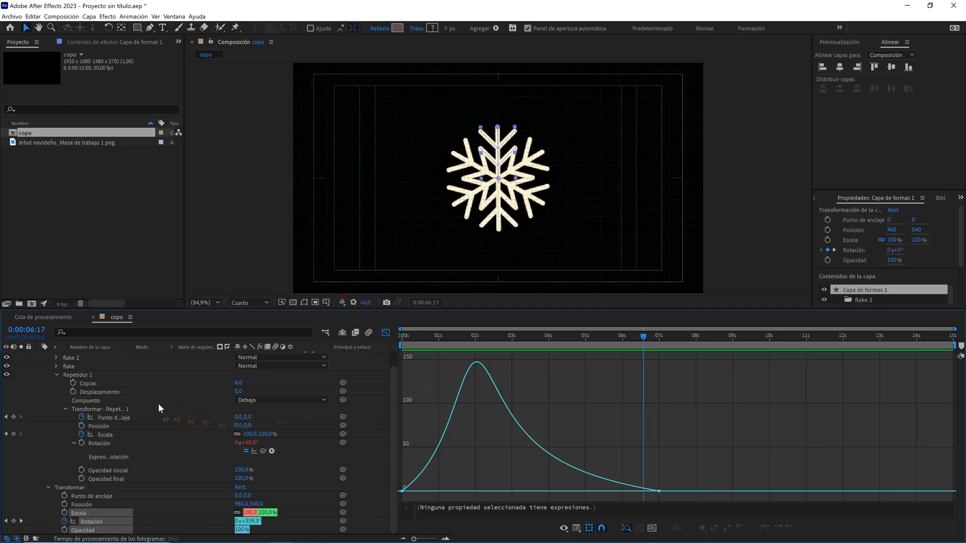
Collapse the snowflake layer and return from the speed graph to the layer bars at the start of the timeline.
scroll(158, 403, up, 1)
click(40, 355)
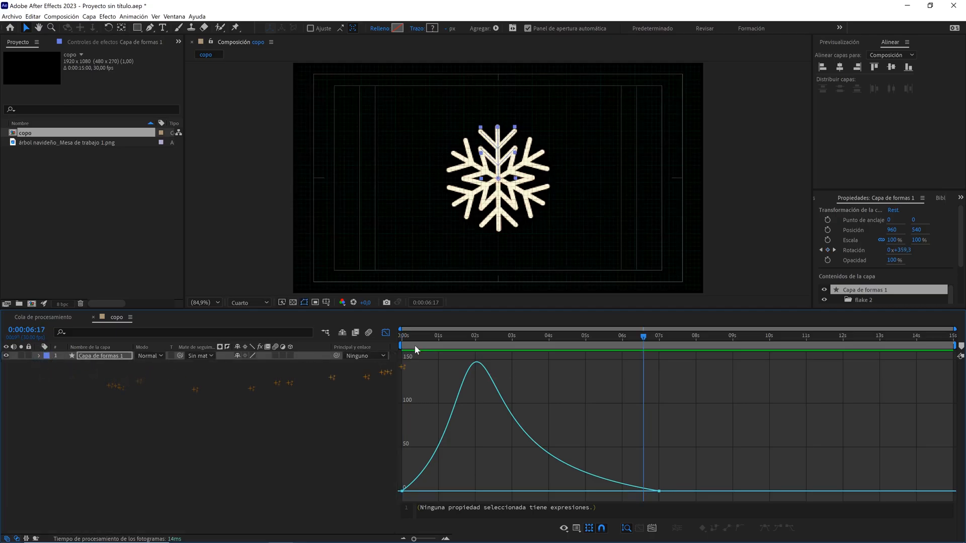
click(385, 333)
key(Home)
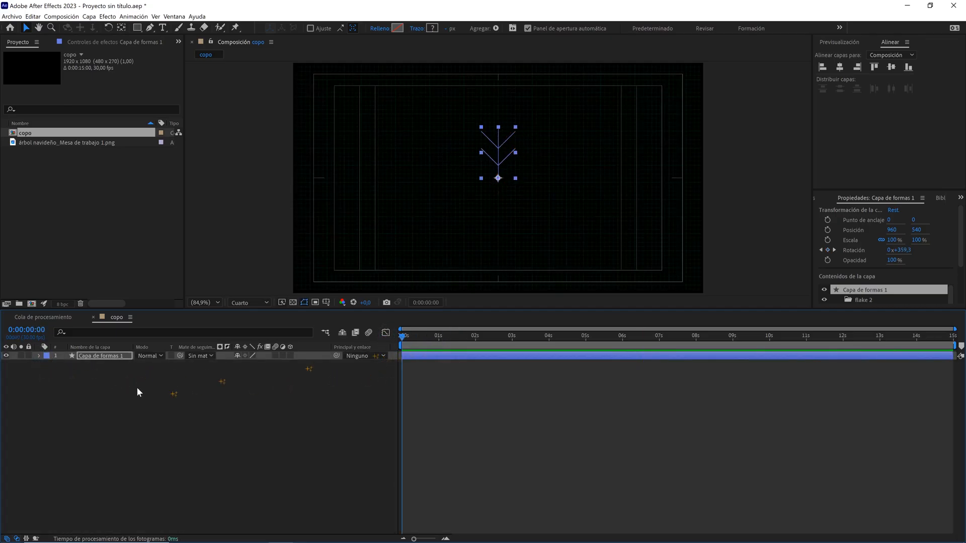
click(138, 387)
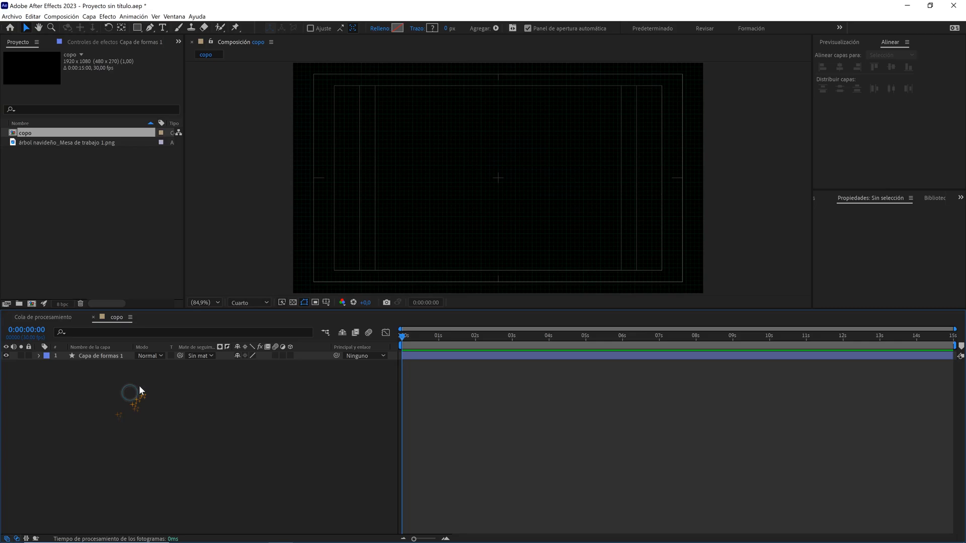
Create a new shape layer named zig zag and give it the Cian label colour.
right_click(100, 383)
mouse_move(226, 390)
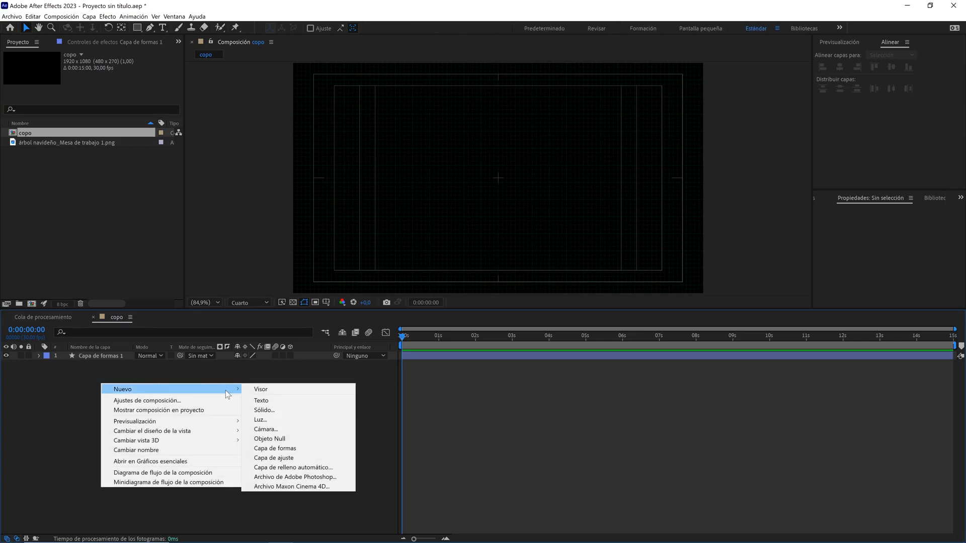
click(297, 447)
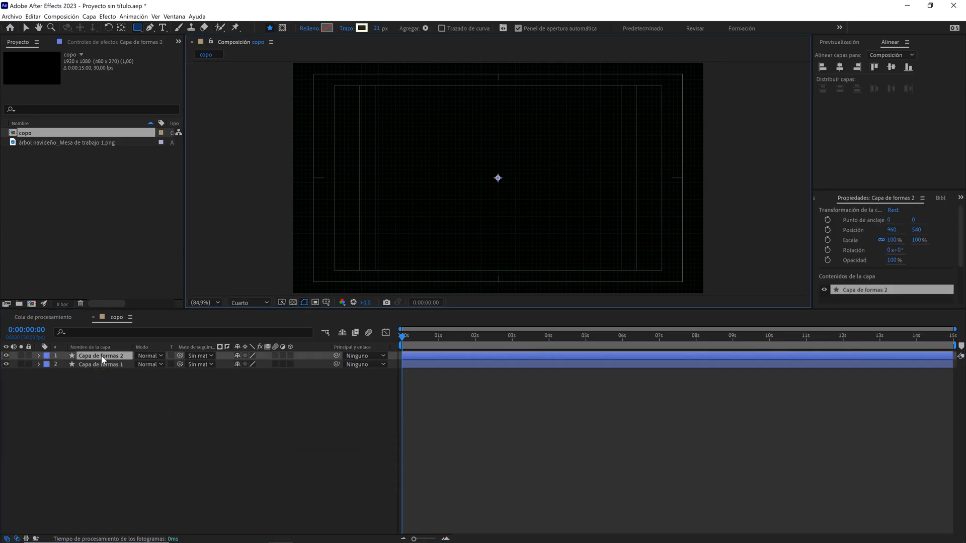
text(zig zag)
click(46, 364)
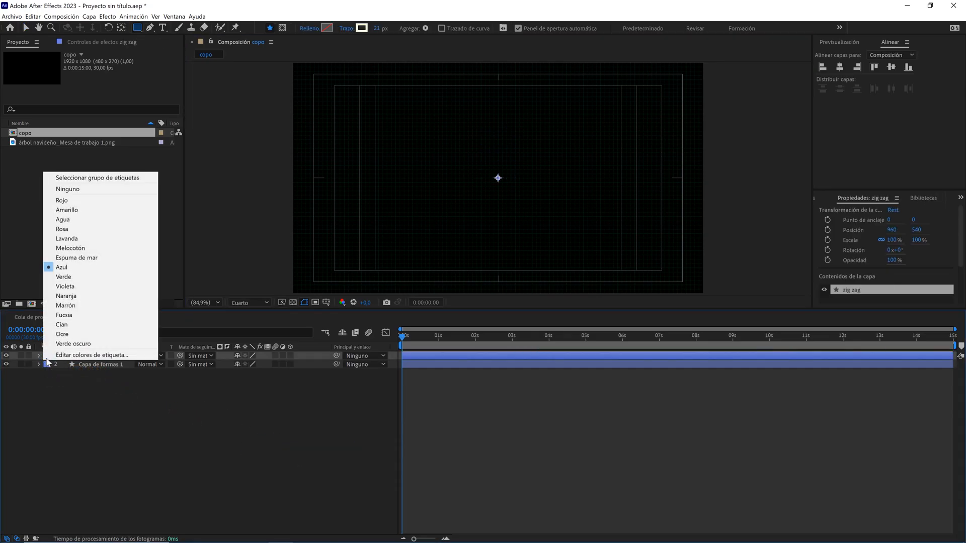
click(62, 325)
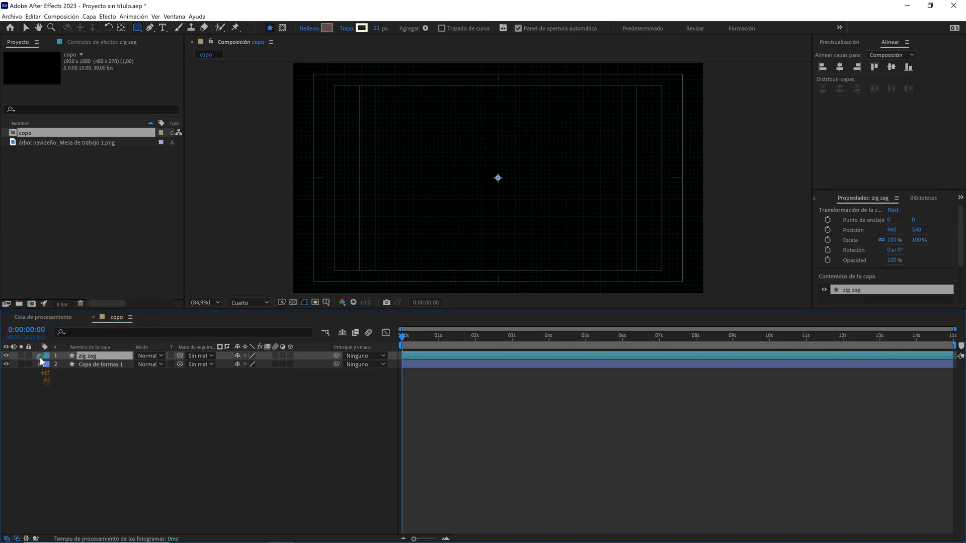
Add an ellipse path and a stroke to the zig zag layer's contents.
click(39, 356)
click(326, 366)
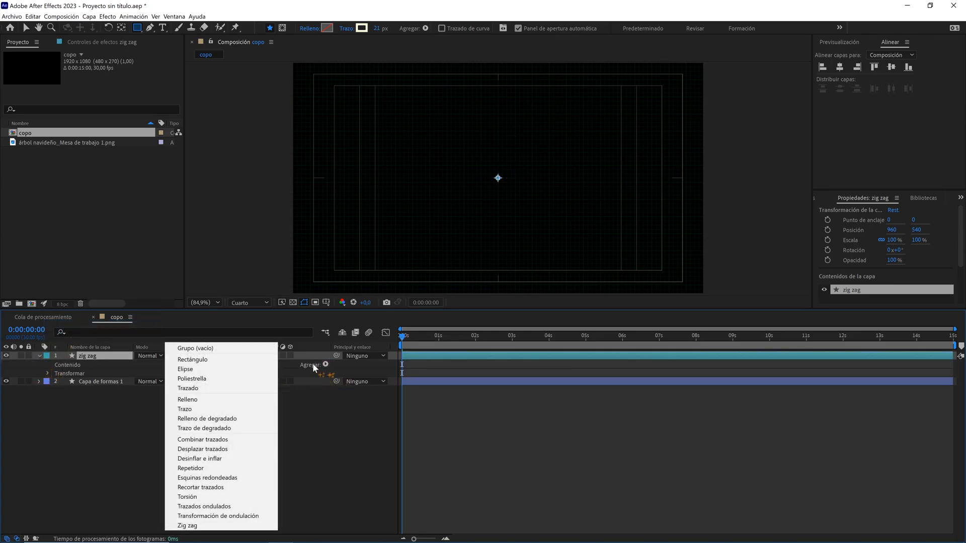
click(247, 366)
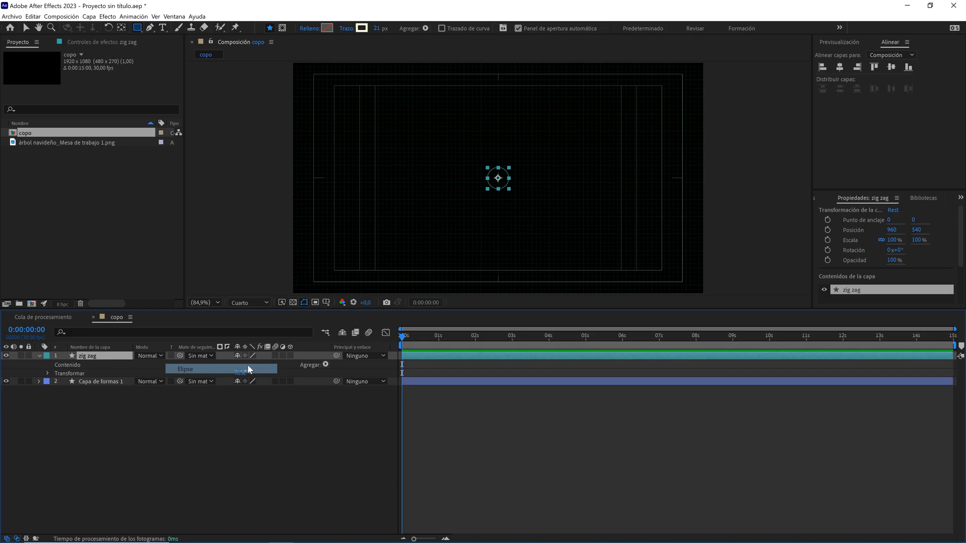
click(326, 364)
click(207, 408)
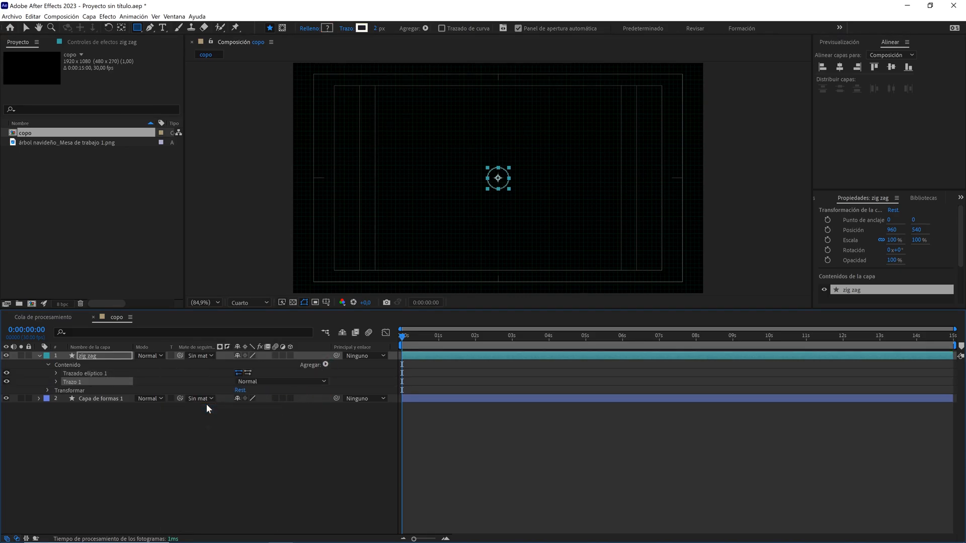
Set the ellipse's stroke width to 10 px and its colour to the red sampled from a snowflake arm.
key(space)
drag(503, 339, 487, 337)
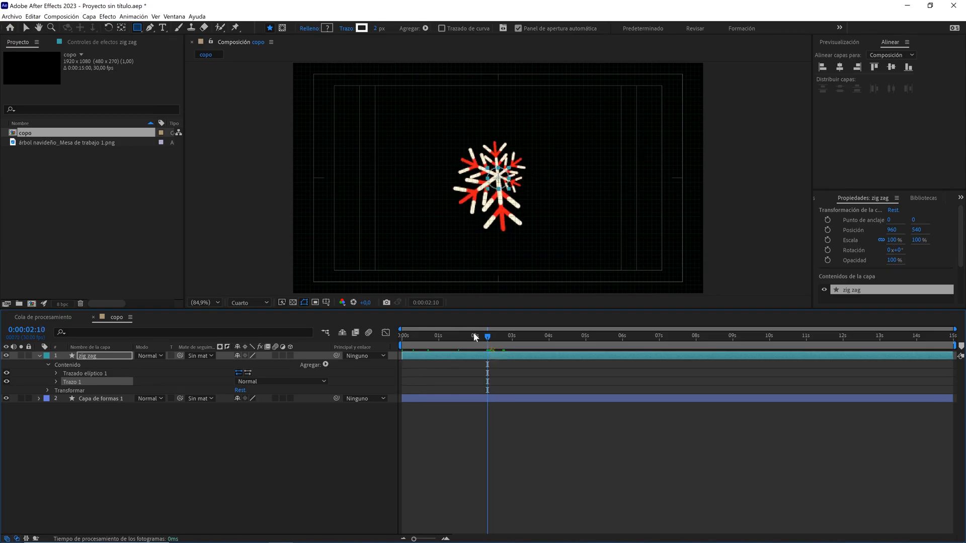
click(377, 29)
text(10)
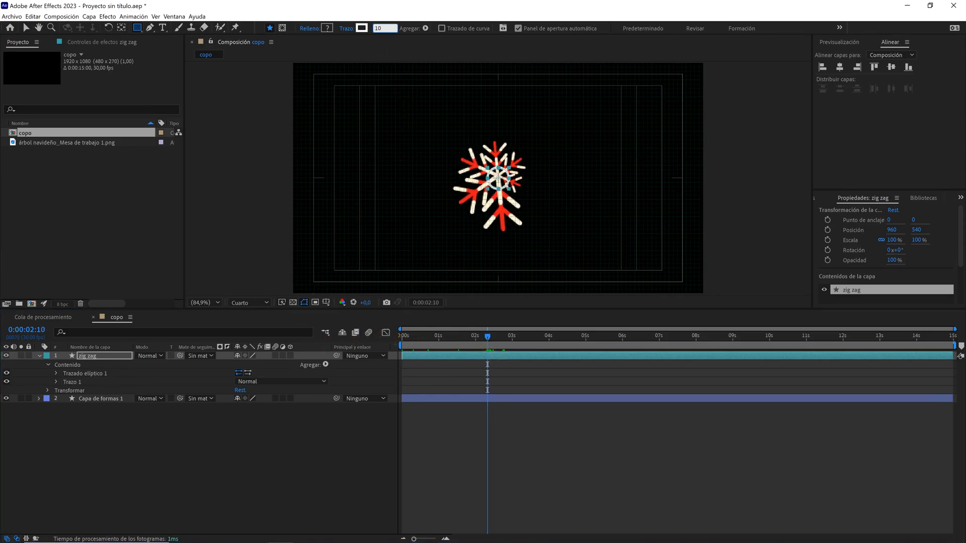
click(129, 355)
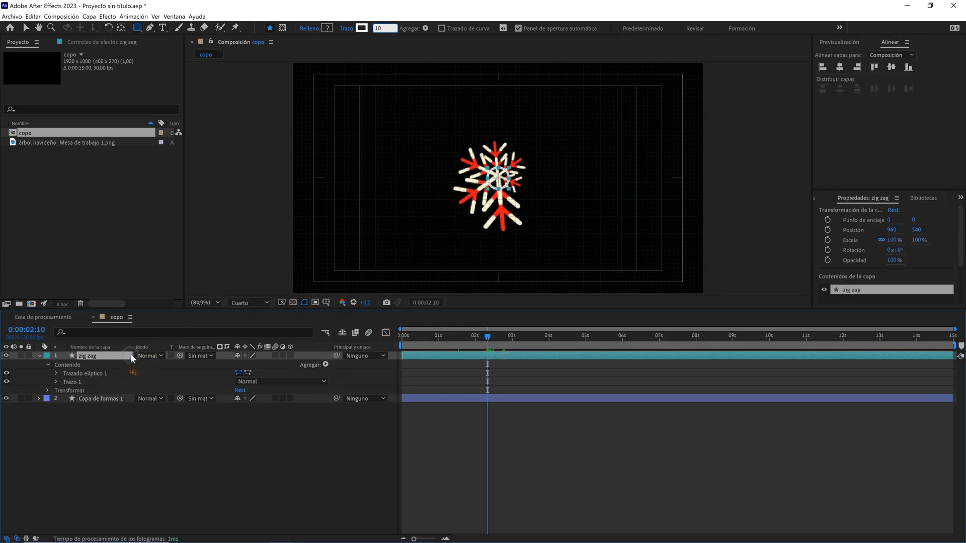
click(362, 28)
click(439, 304)
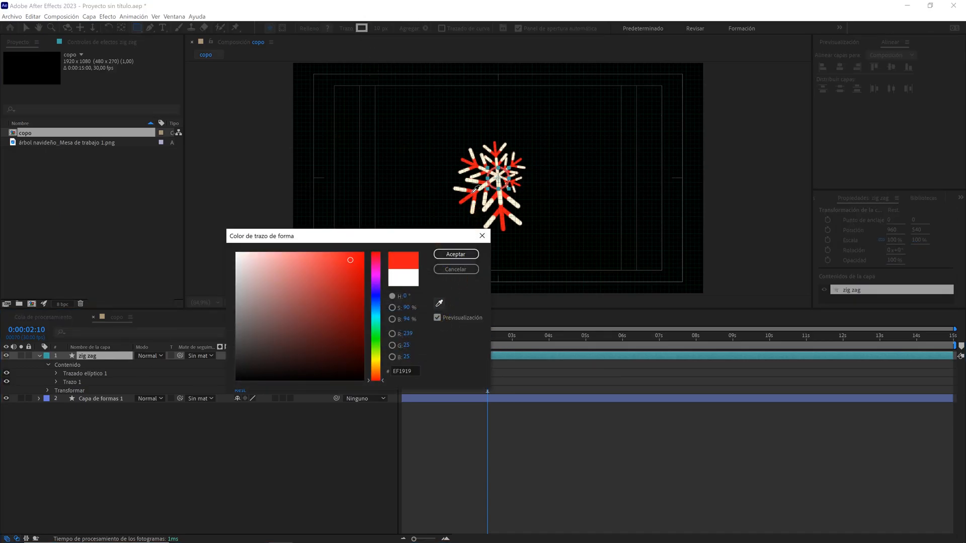
click(474, 191)
click(455, 254)
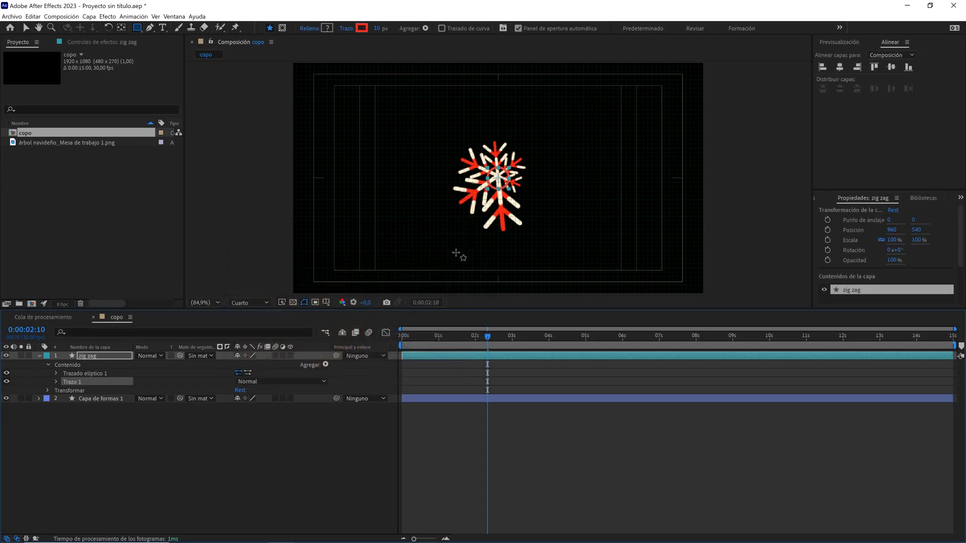
Add a scale keyframe of 0% to the zig zag layer at the start of the timeline.
drag(488, 336, 401, 336)
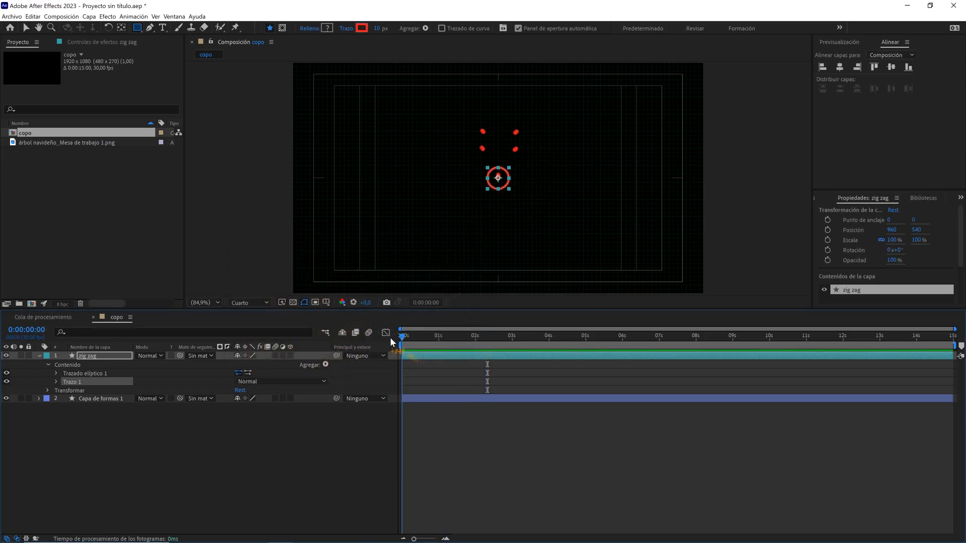
click(93, 357)
key(s)
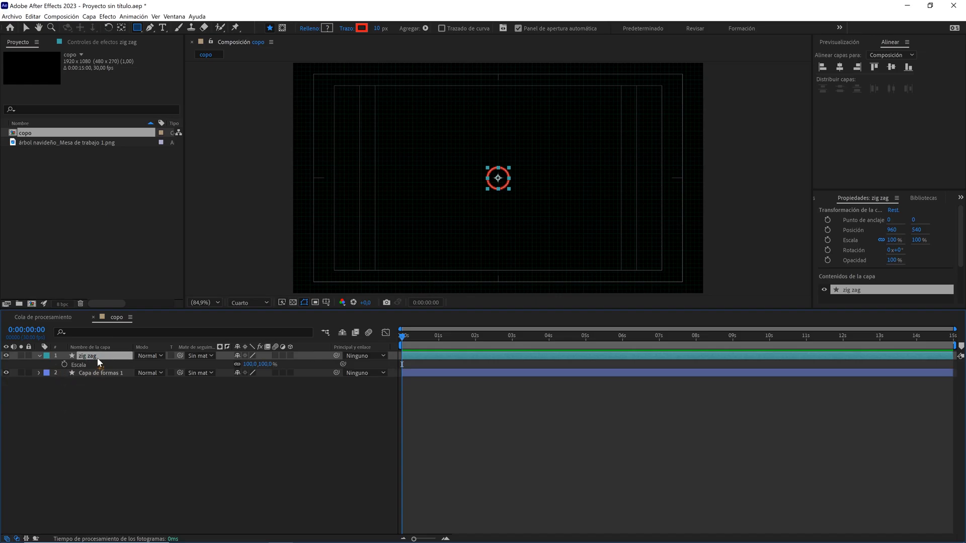
click(65, 364)
click(263, 364)
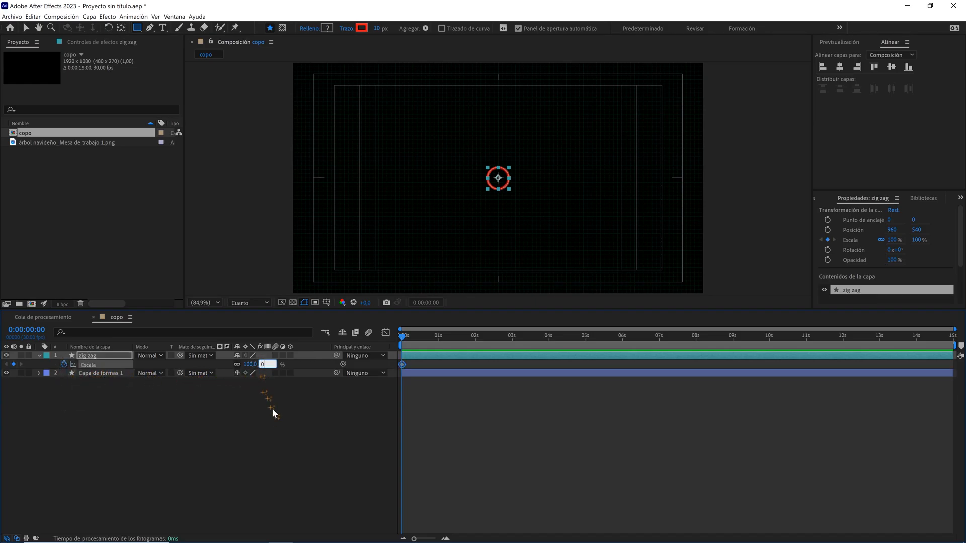
text(0)
key(Return)
Set the zig zag layer's scale to 275% at 0:00:04:00.
drag(454, 337, 548, 343)
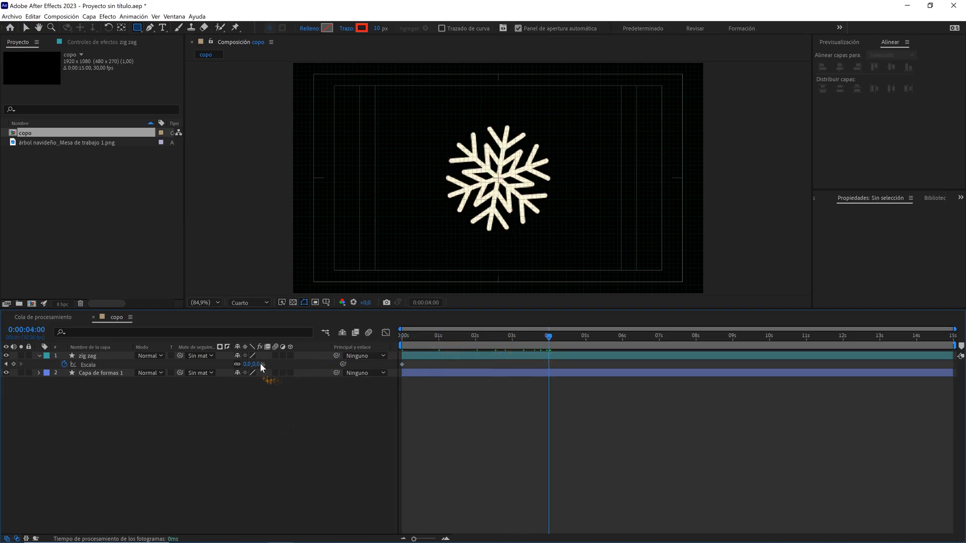
drag(260, 363, 371, 348)
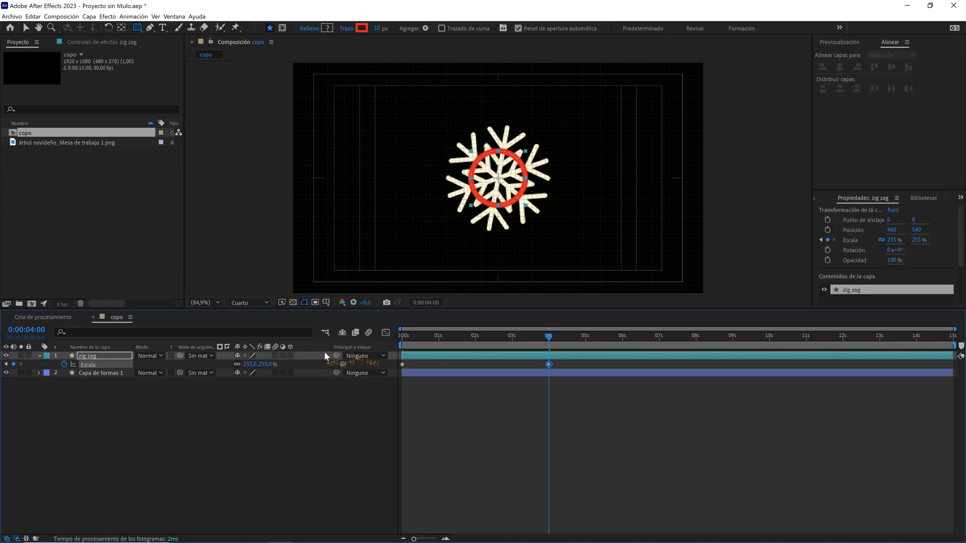
click(272, 364)
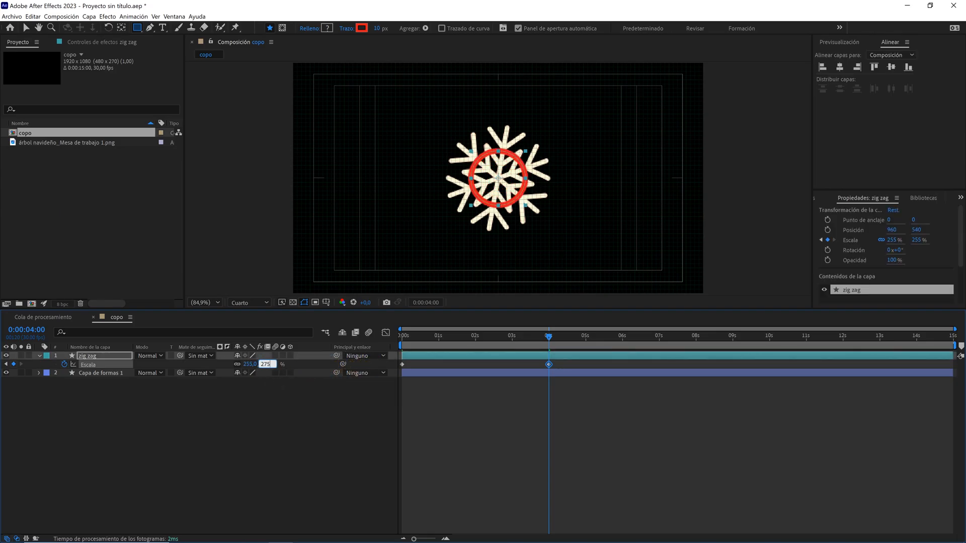
text(275)
click(295, 418)
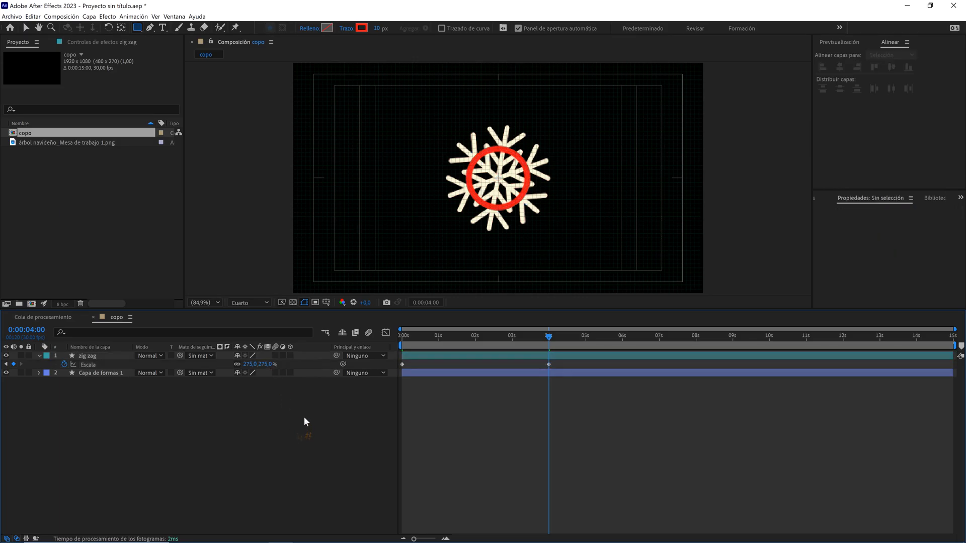
Add a Zig zag operator to the zig zag layer's contents and set its size to 2.
click(112, 359)
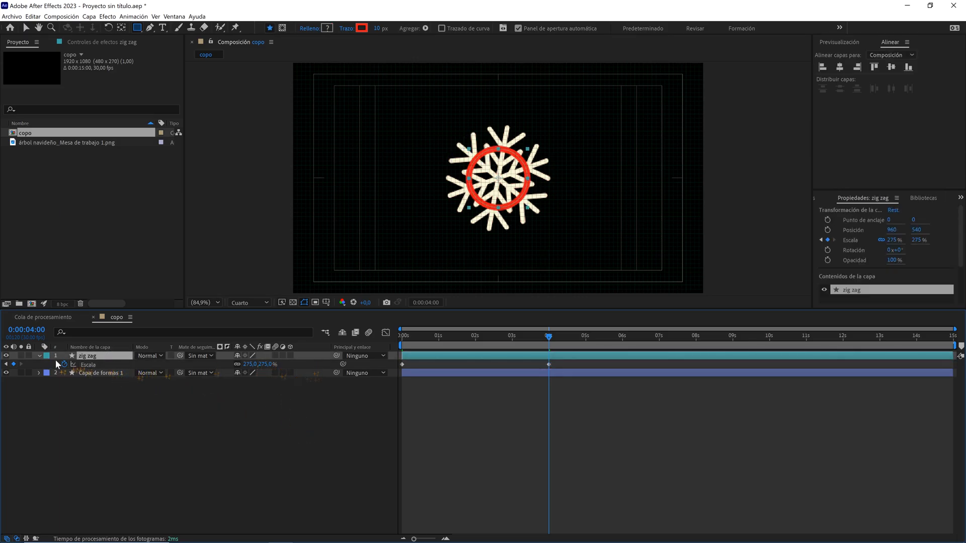
click(41, 355)
click(40, 356)
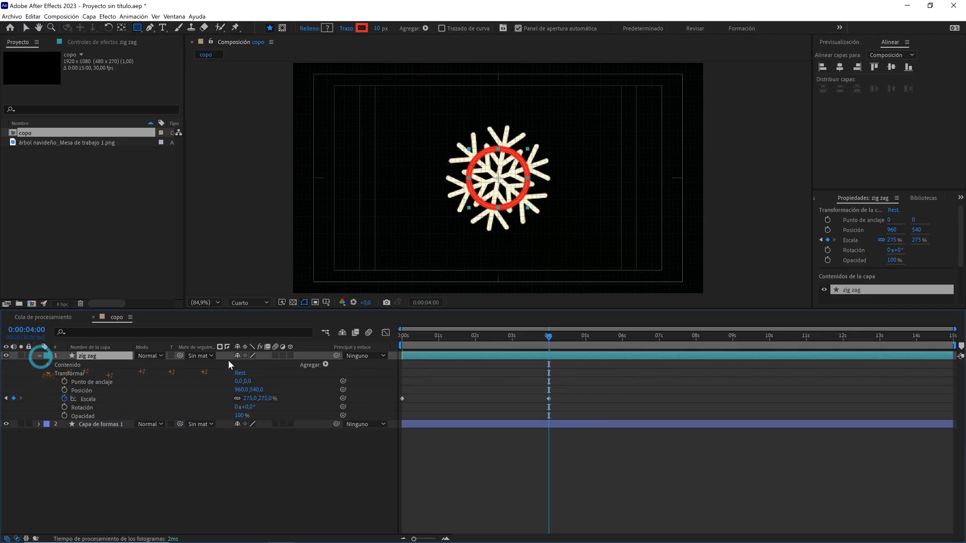
click(325, 365)
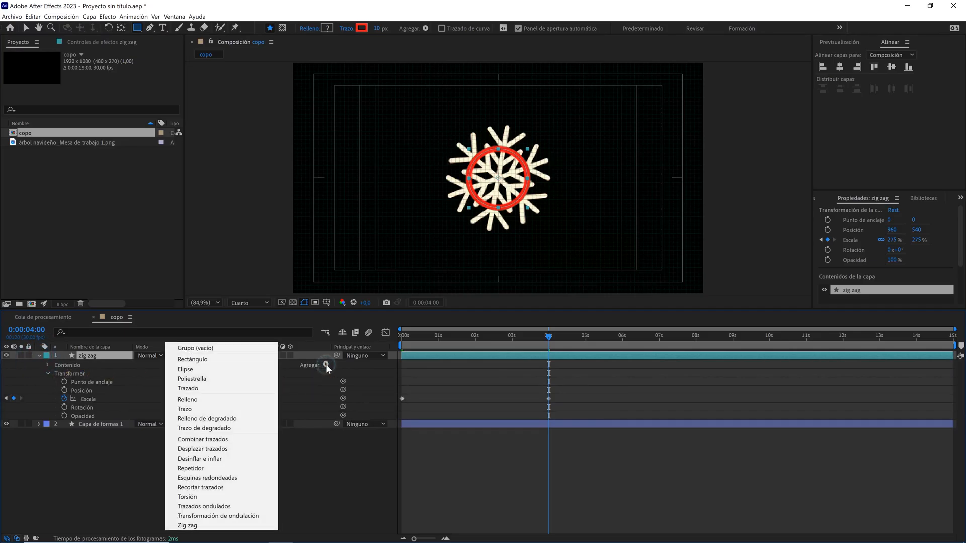
click(203, 525)
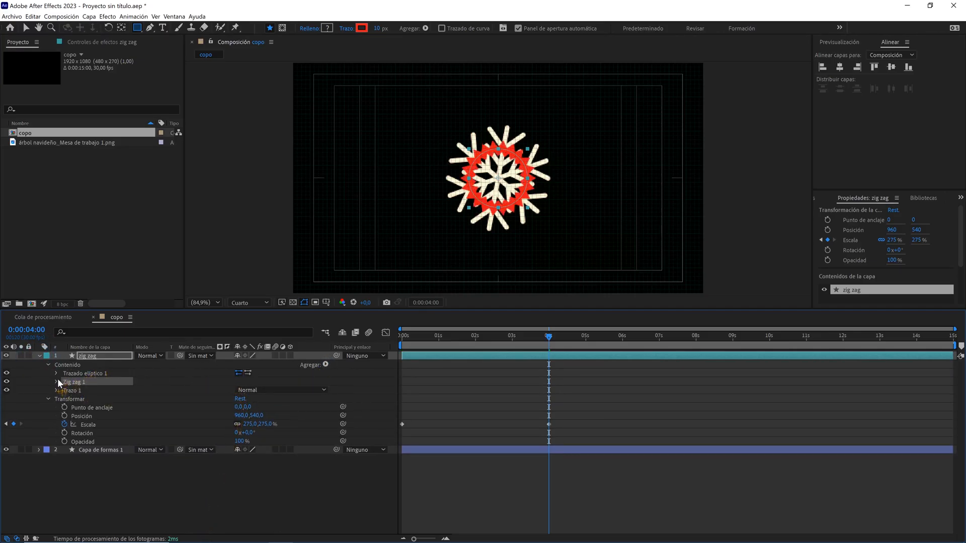
click(56, 383)
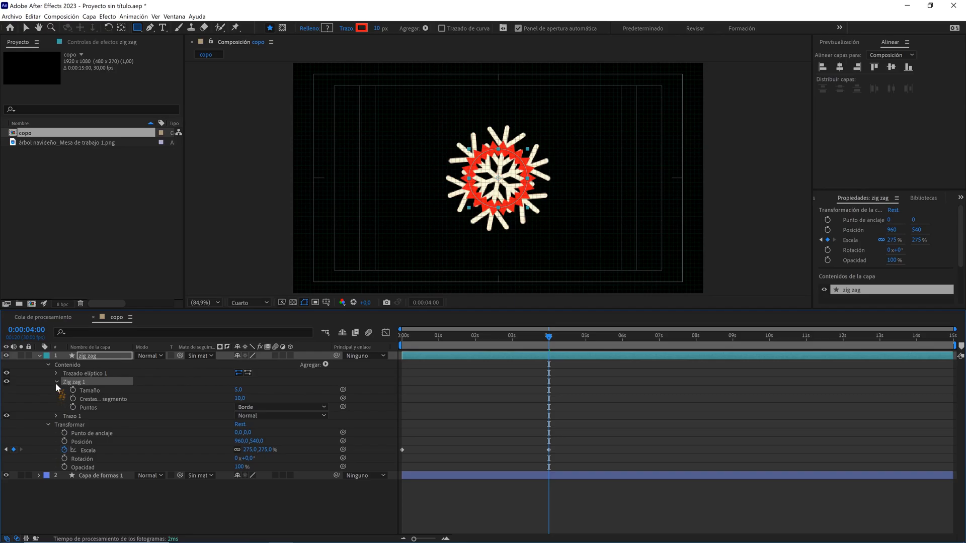
click(240, 390)
click(279, 387)
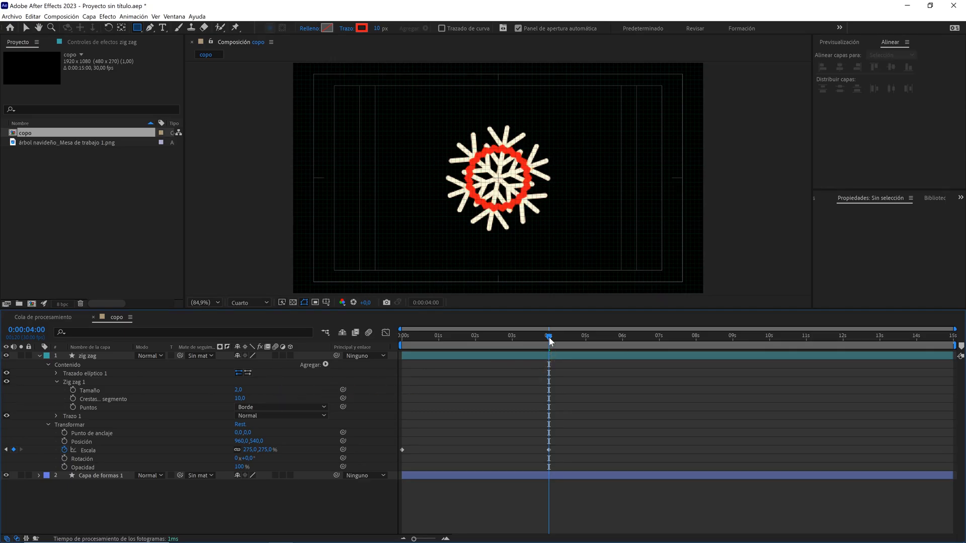
Parent the zig zag layer to the snowflake shape layer with the playhead at 0:00:07:00.
drag(550, 341, 659, 343)
click(105, 356)
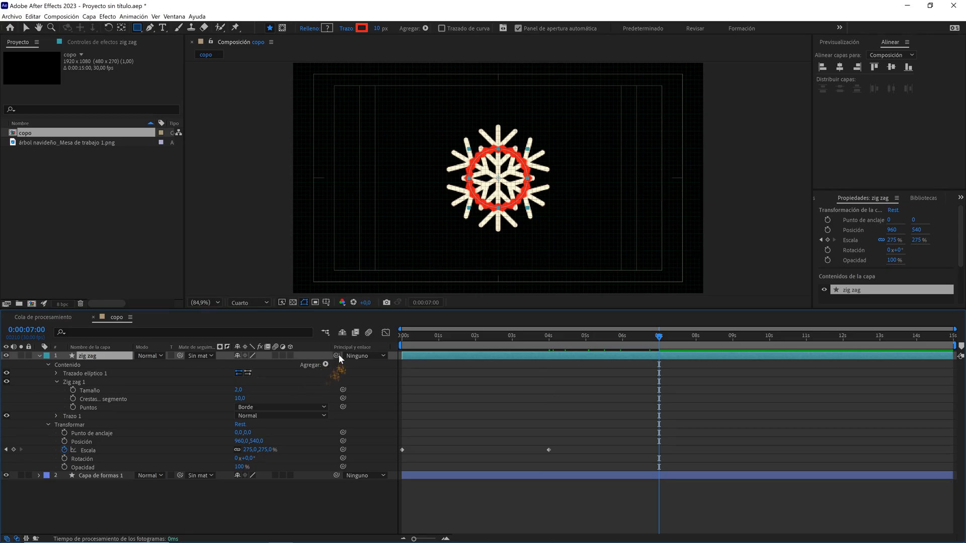
drag(337, 356, 107, 476)
Rename the snowflake shape layer as copo and collapse the zig zag layer's properties.
click(109, 476)
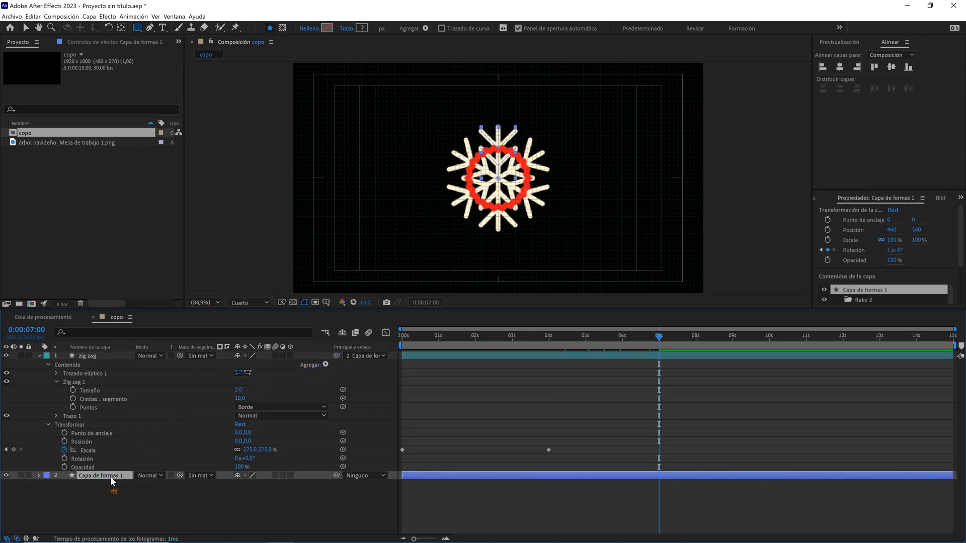
key(Return)
text(co)
key(Return)
click(39, 356)
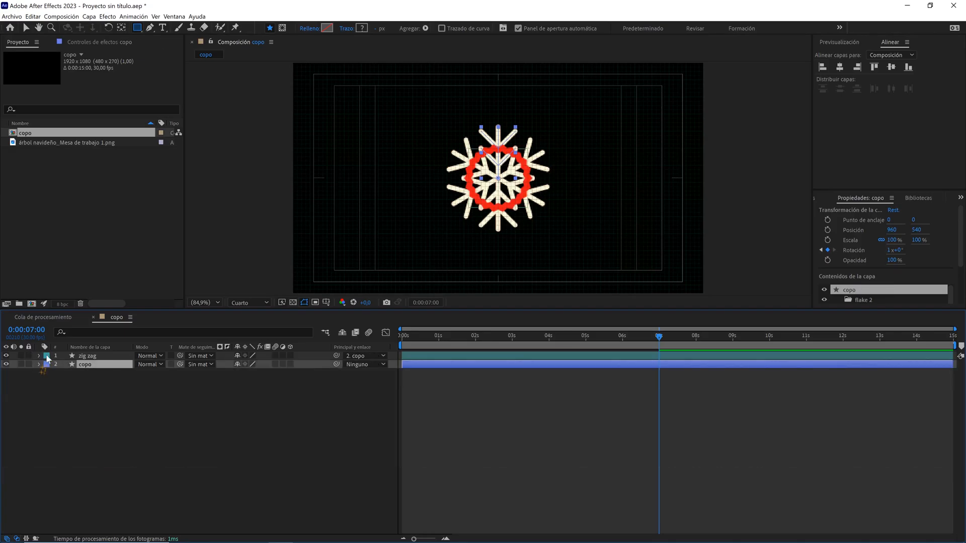
Shift the zig zag layer to start at one second on the timeline and preview the animation.
click(129, 397)
click(114, 360)
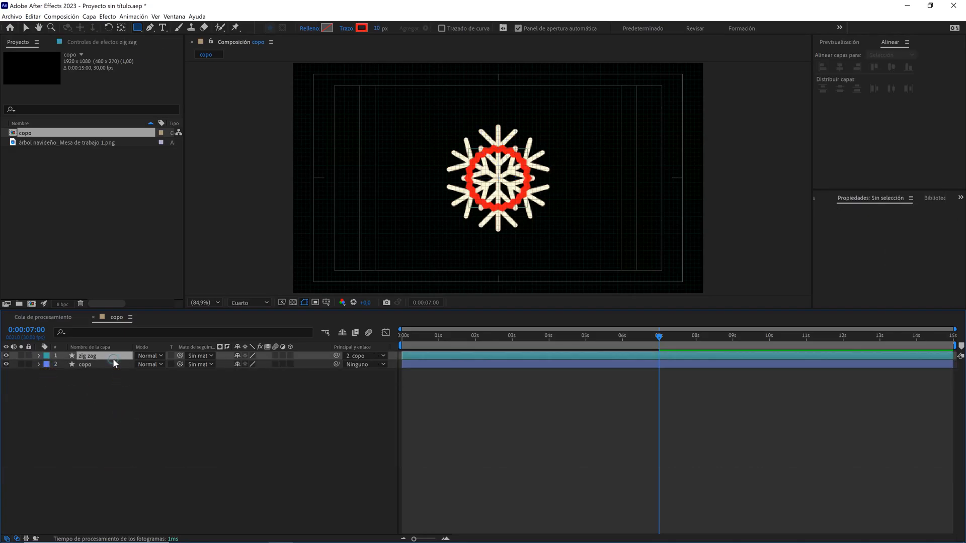
drag(601, 341, 408, 352)
click(372, 403)
key(space)
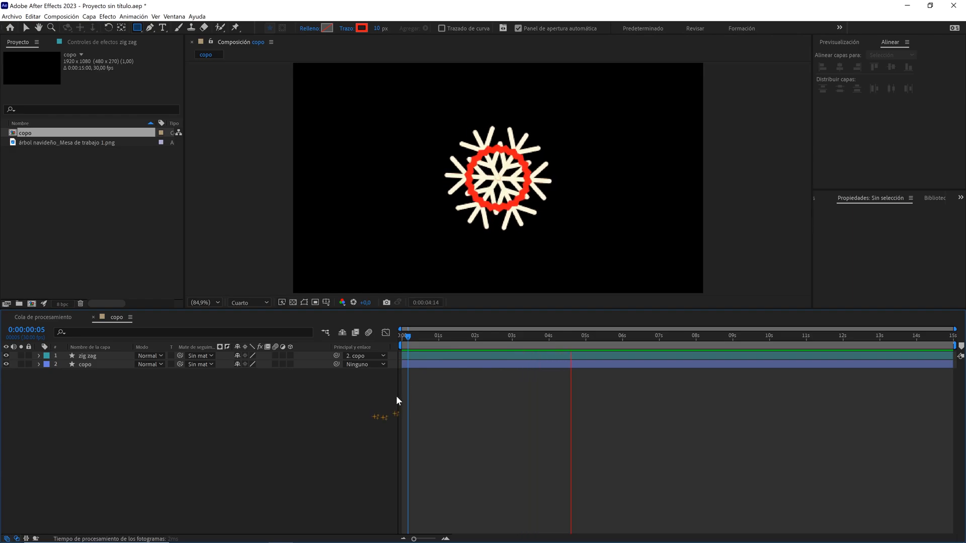
drag(448, 339, 400, 397)
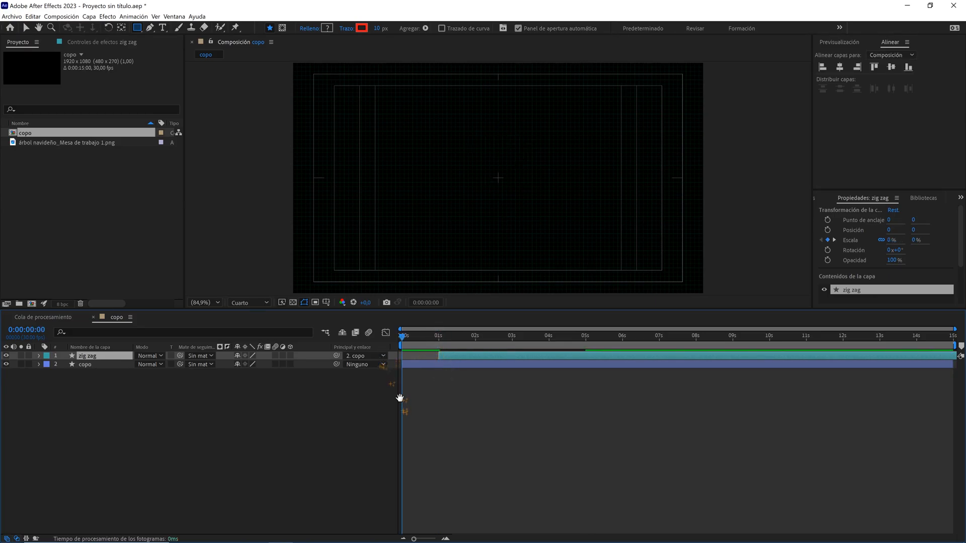
key(space)
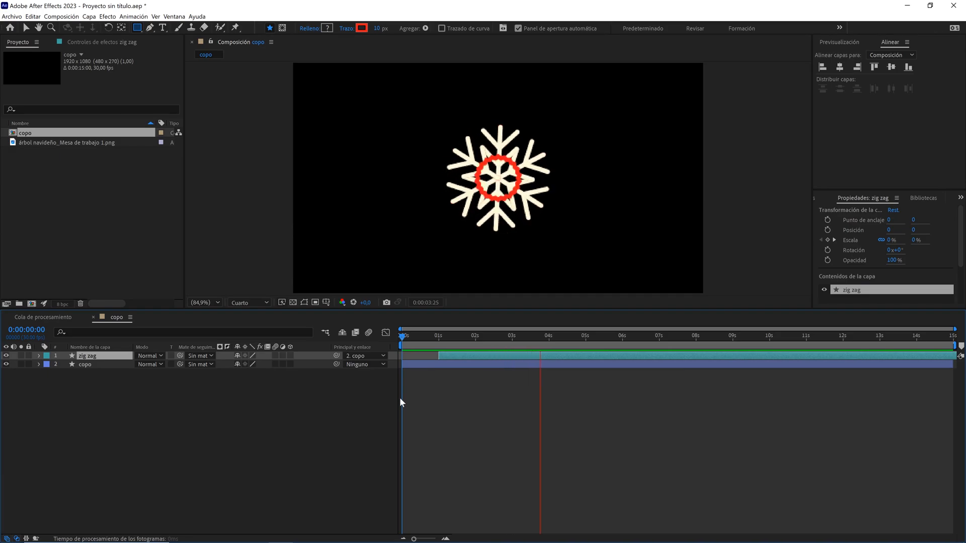
key(space)
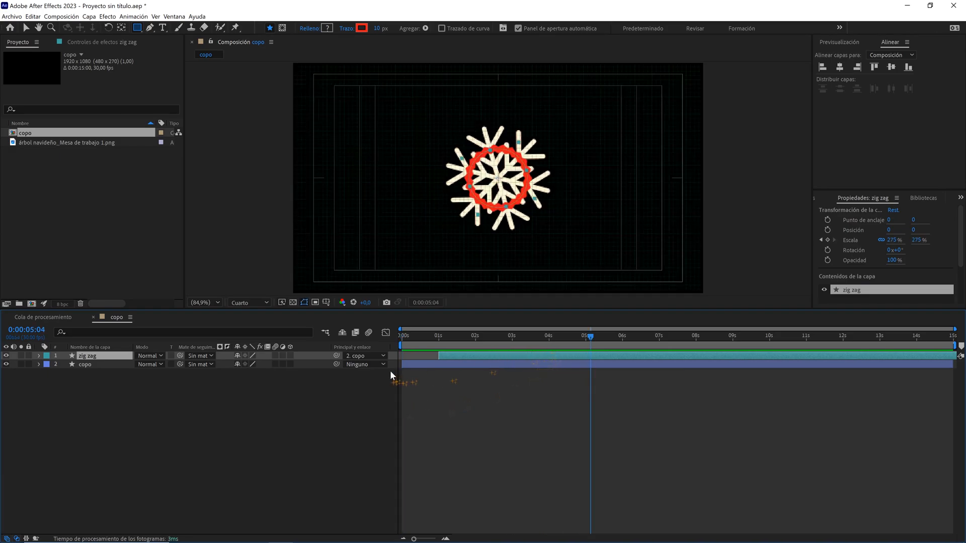
Create a new shape layer named circulo central and give it the Rojo label colour.
right_click(261, 410)
mouse_move(395, 410)
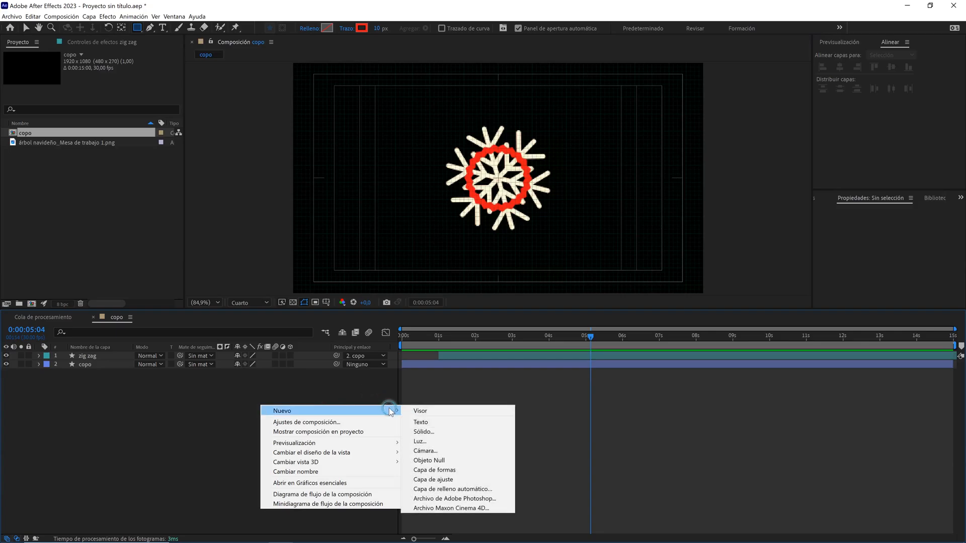
click(449, 470)
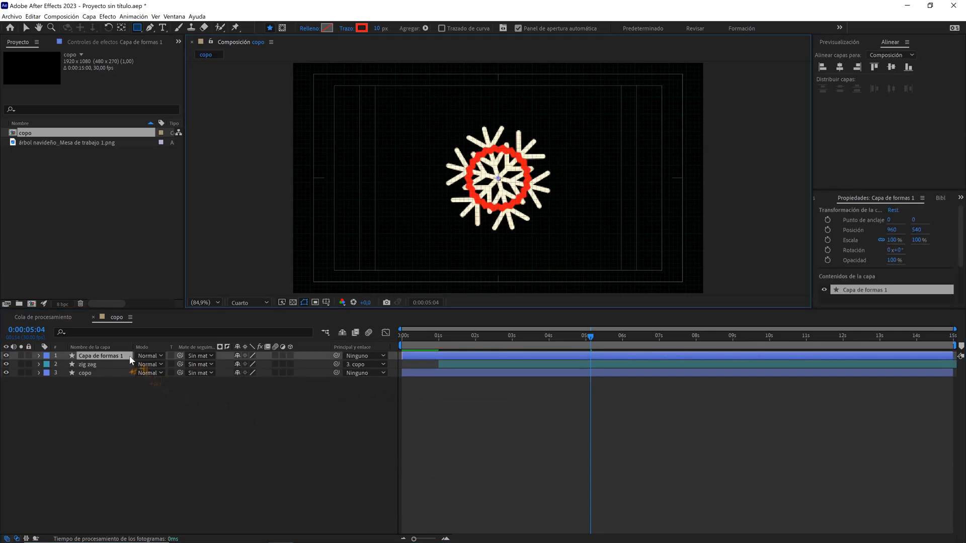
key(Return)
text(cir)
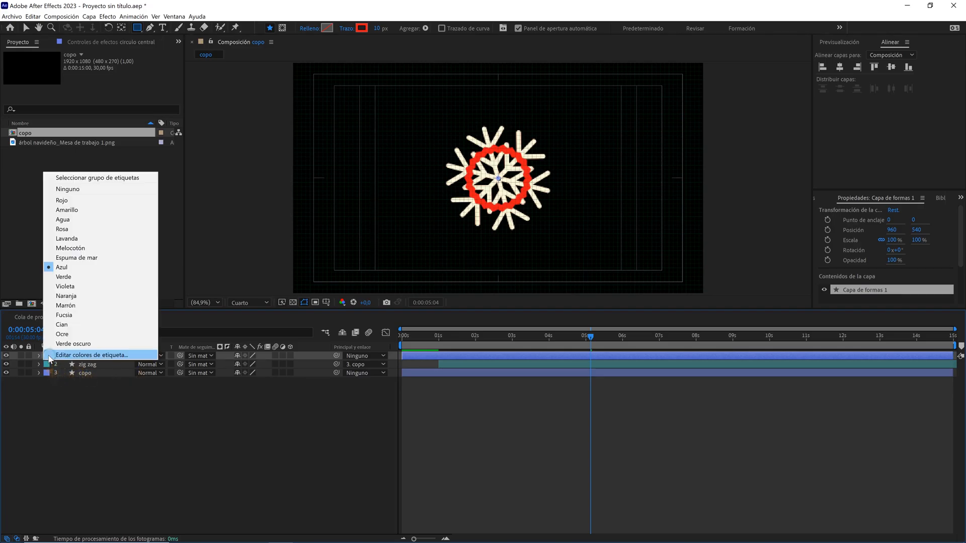
click(46, 356)
click(68, 201)
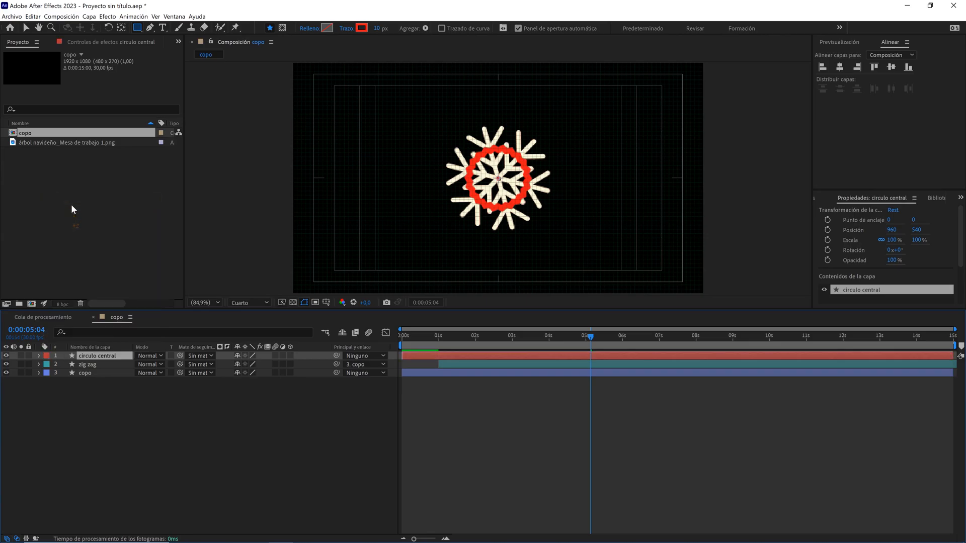
Add an ellipse path and a red fill to the circulo central layer's contents.
click(39, 355)
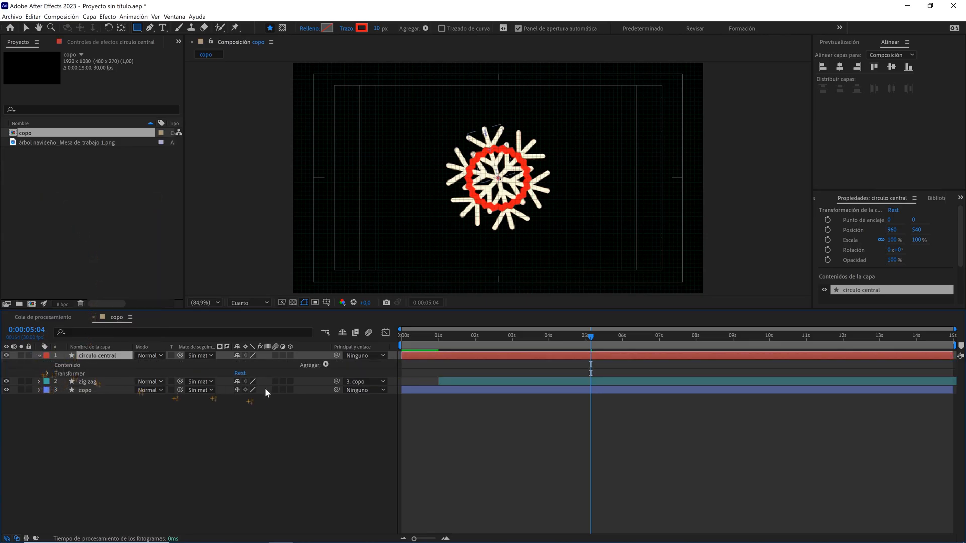
click(325, 365)
click(247, 368)
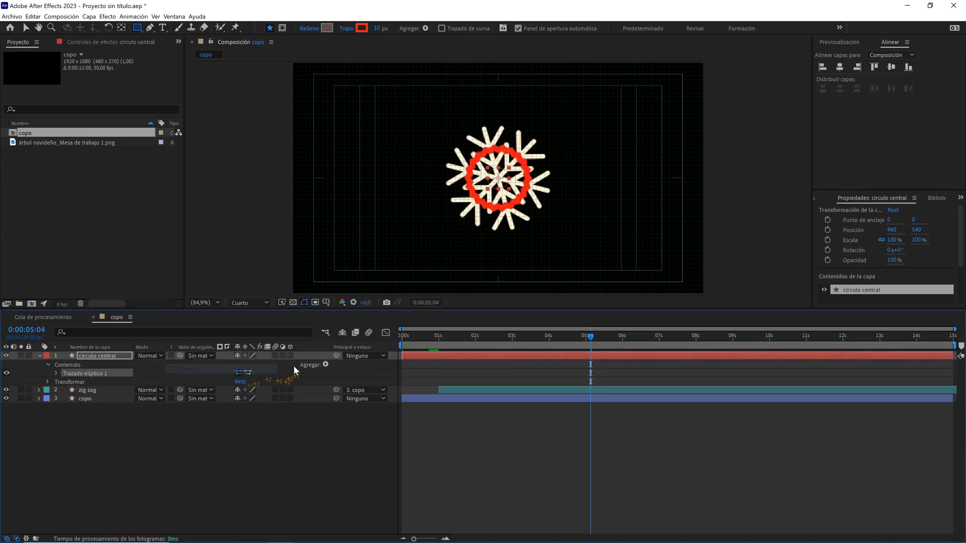
click(325, 365)
click(207, 398)
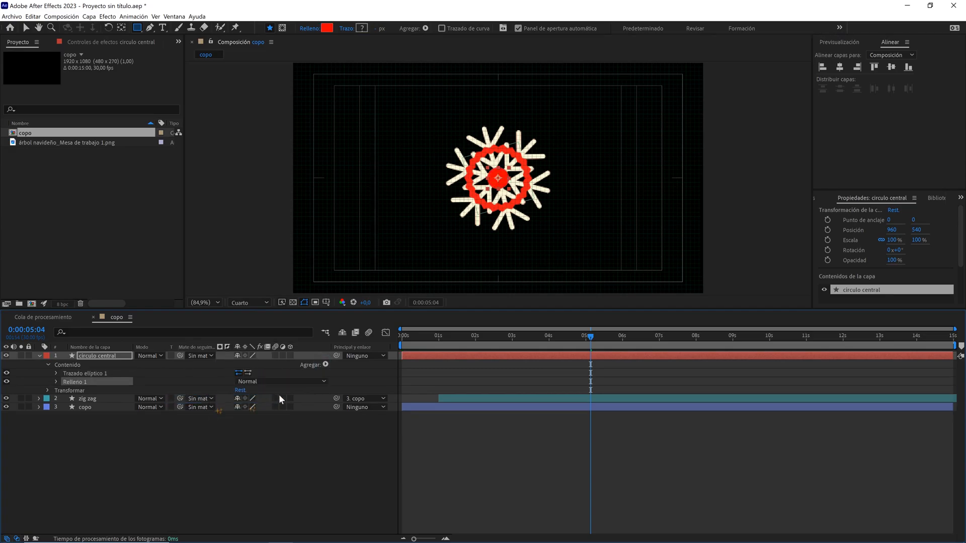
Apply Easy Ease to both scale keyframes of the zig zag layer.
click(447, 397)
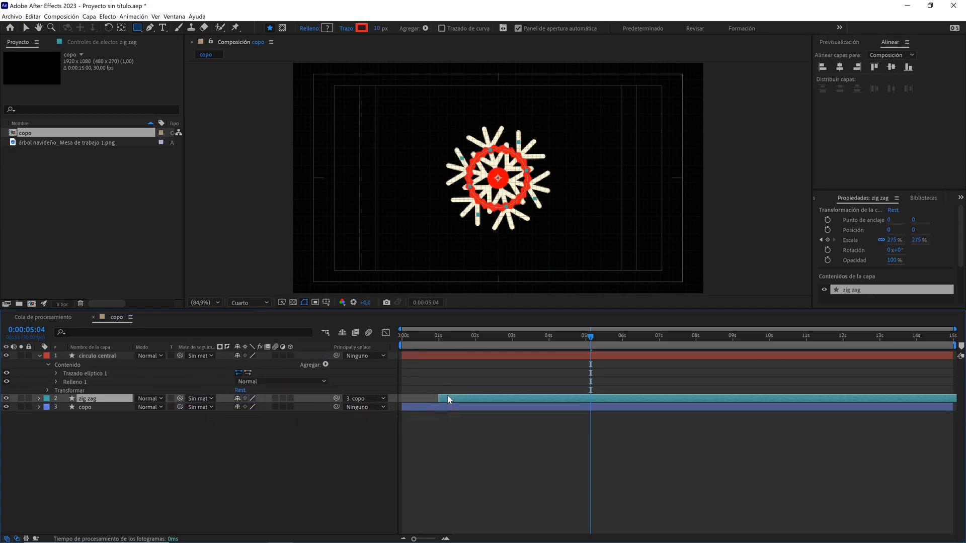
key(s)
drag(604, 424, 422, 410)
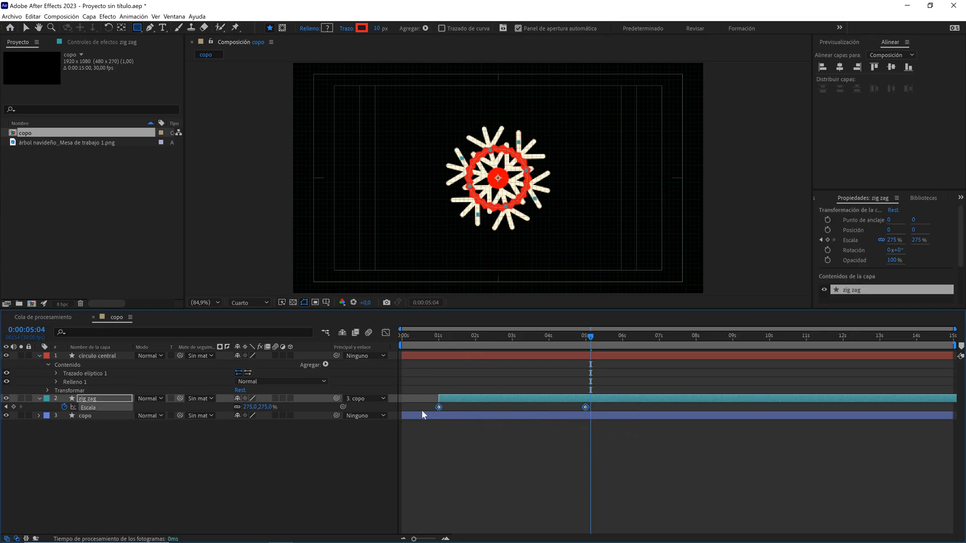
key(F9)
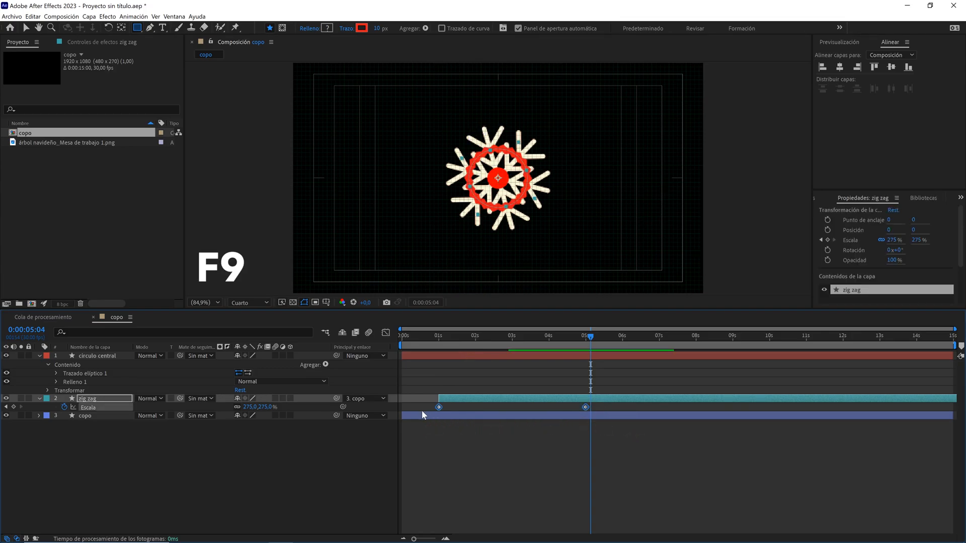
Start the circulo central layer at 0:00:01:00 and add a scale keyframe of 0% there.
mouse_move(460, 337)
mouse_down()
mouse_move(440, 338)
mouse_move(438, 354)
mouse_move(462, 354)
mouse_up()
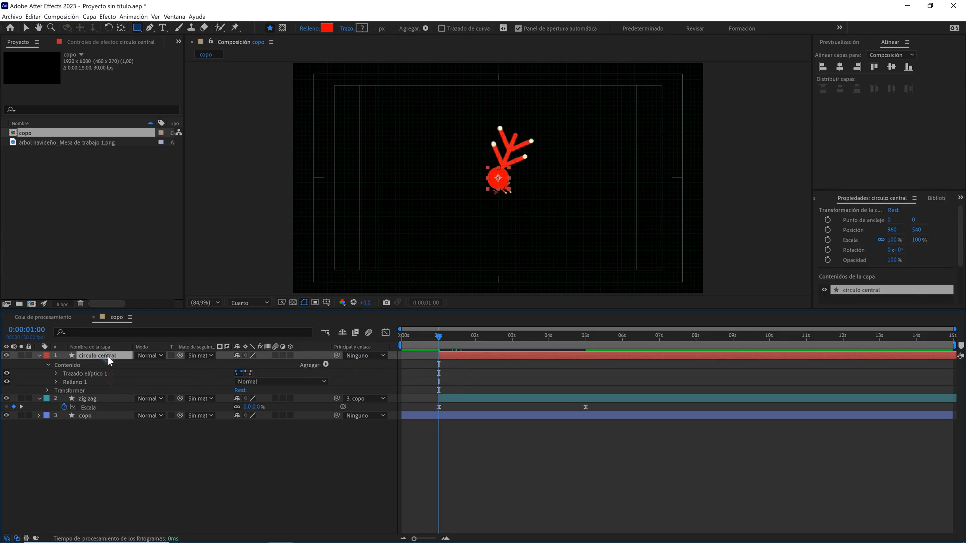
key(s)
click(65, 364)
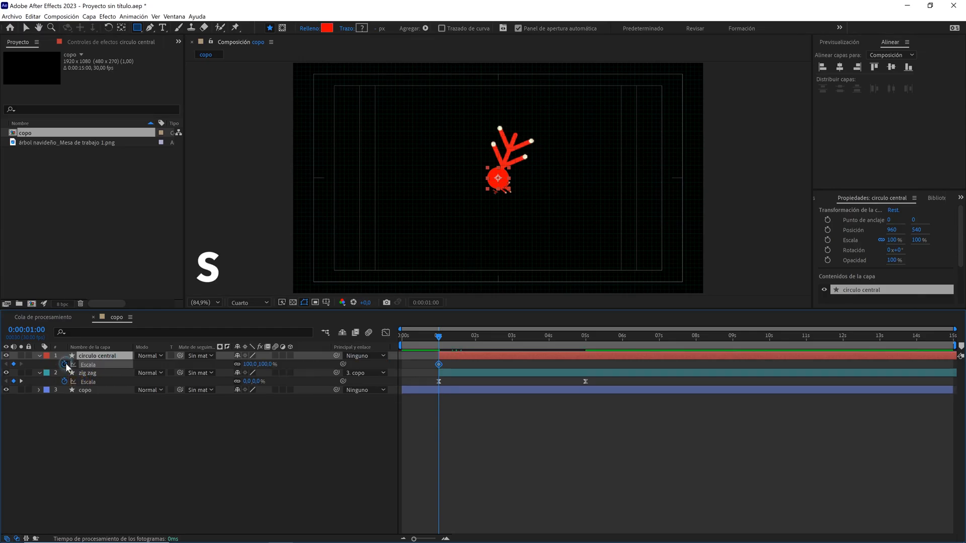
click(266, 364)
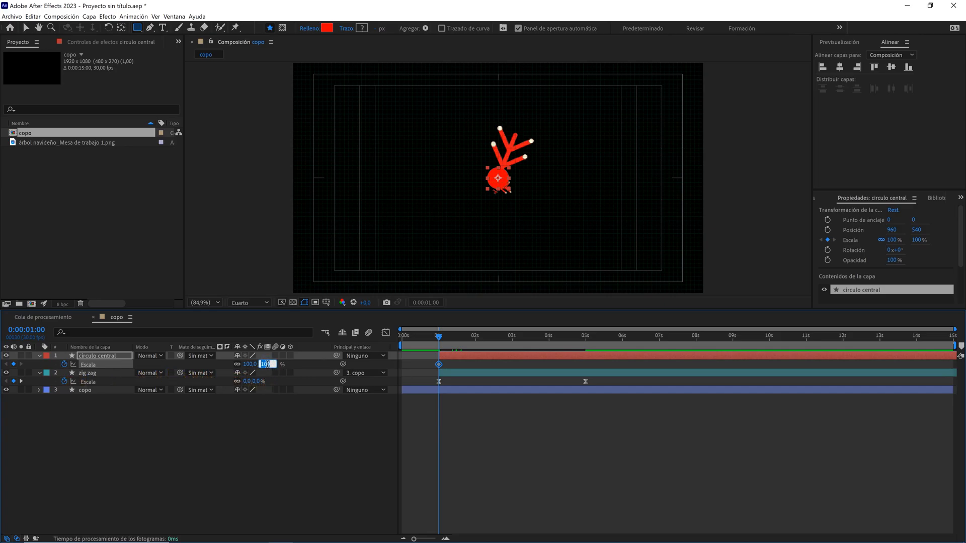
text(0)
click(280, 426)
Set the circulo central layer's scale to 200% at 0:00:05:00.
drag(445, 338, 585, 353)
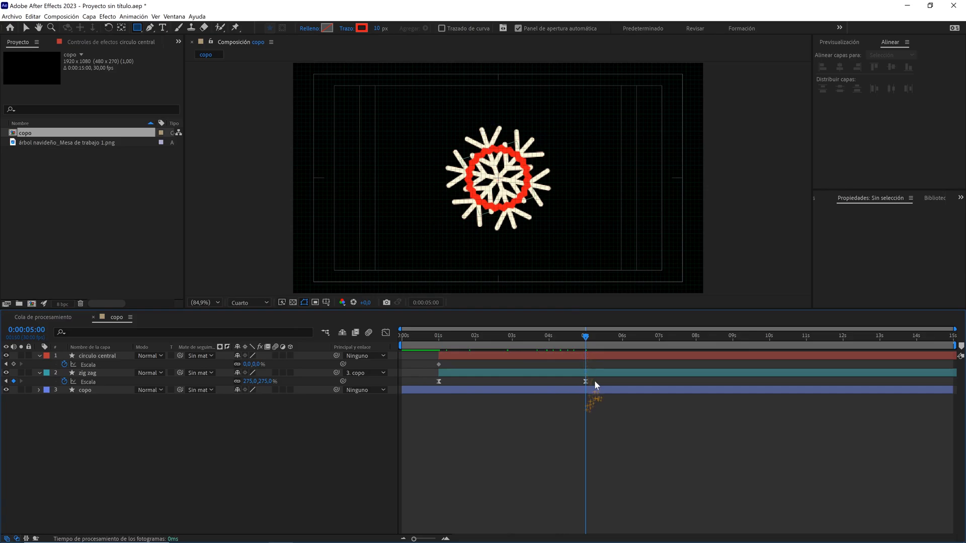
drag(595, 386, 558, 387)
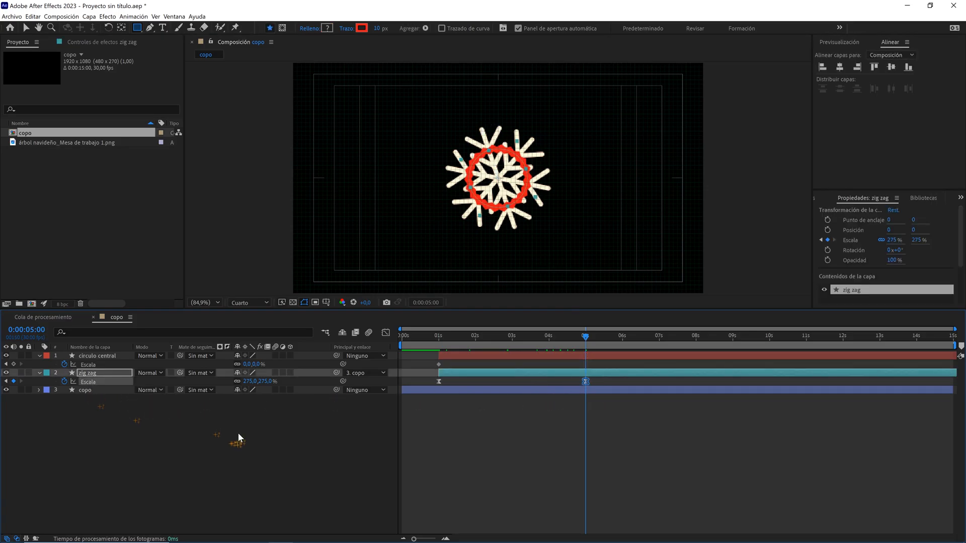
drag(247, 364, 343, 358)
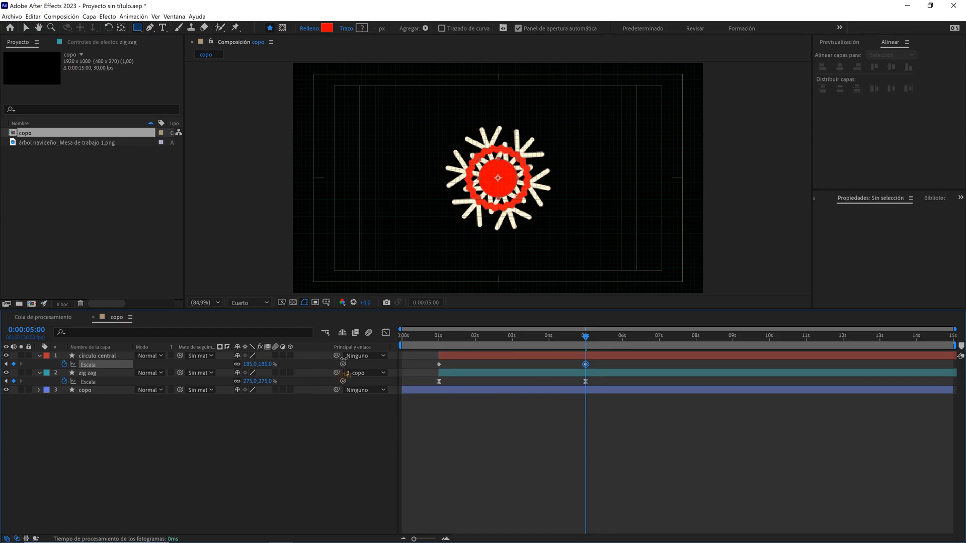
click(267, 364)
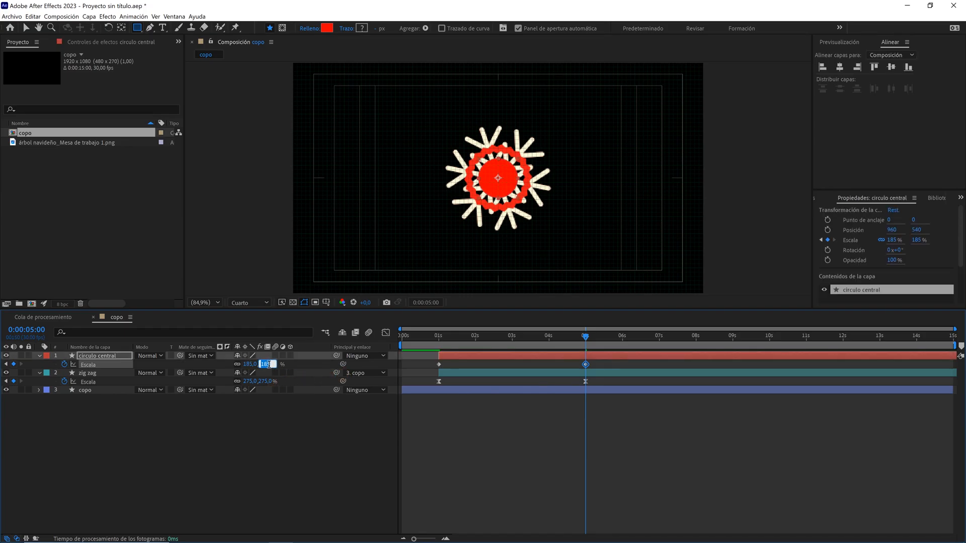
click(289, 428)
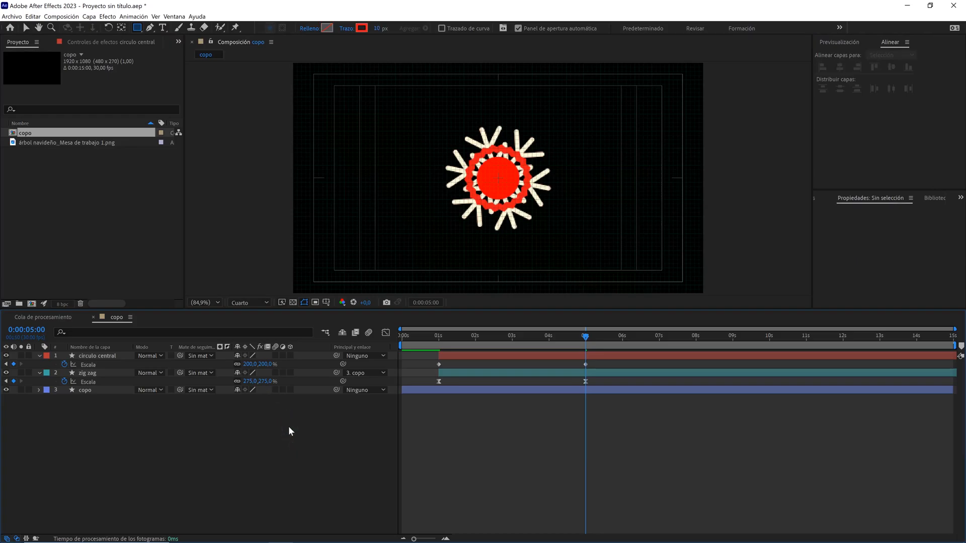
Apply Easy Ease to the scale keyframes of the circulo central and zig zag layers, and move the playhead to 0:00:07:00.
drag(434, 391, 599, 363)
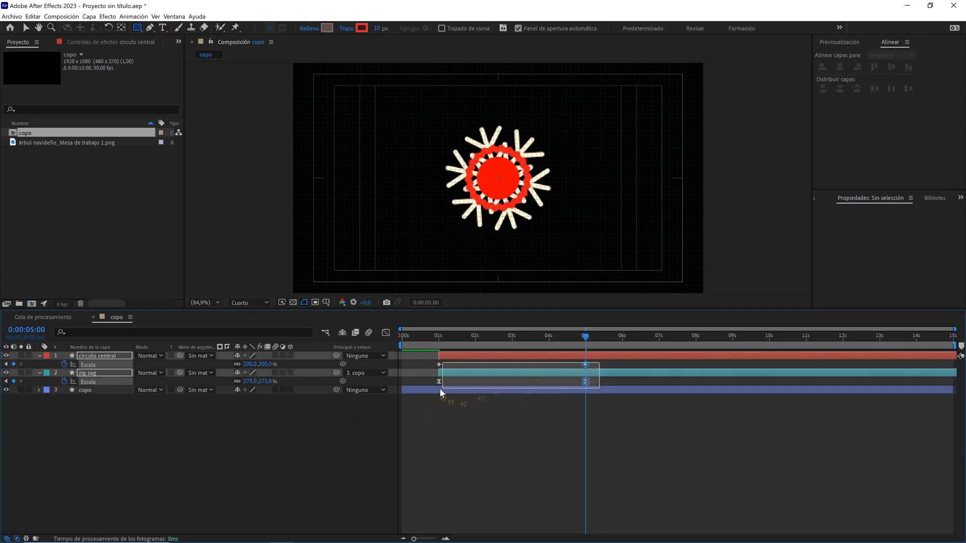
key(F9)
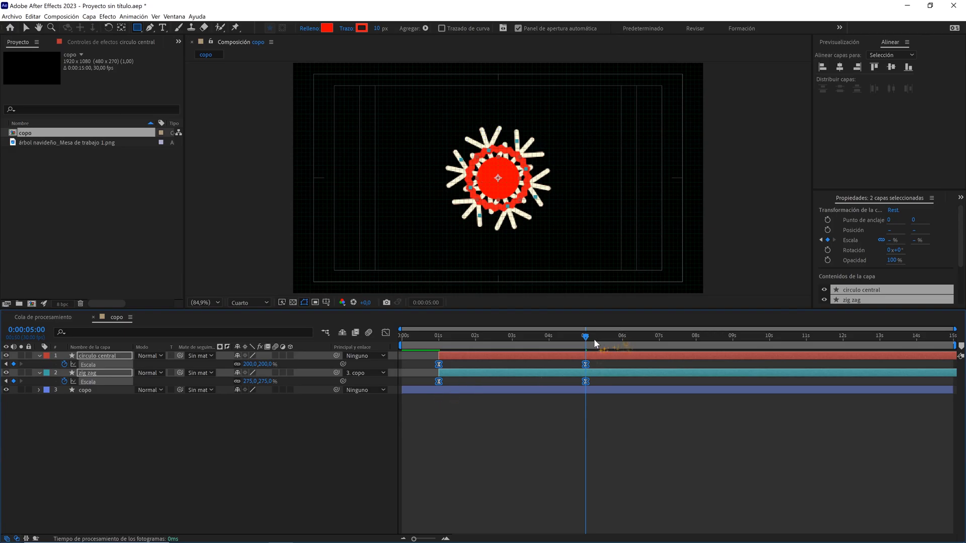
drag(594, 339, 659, 345)
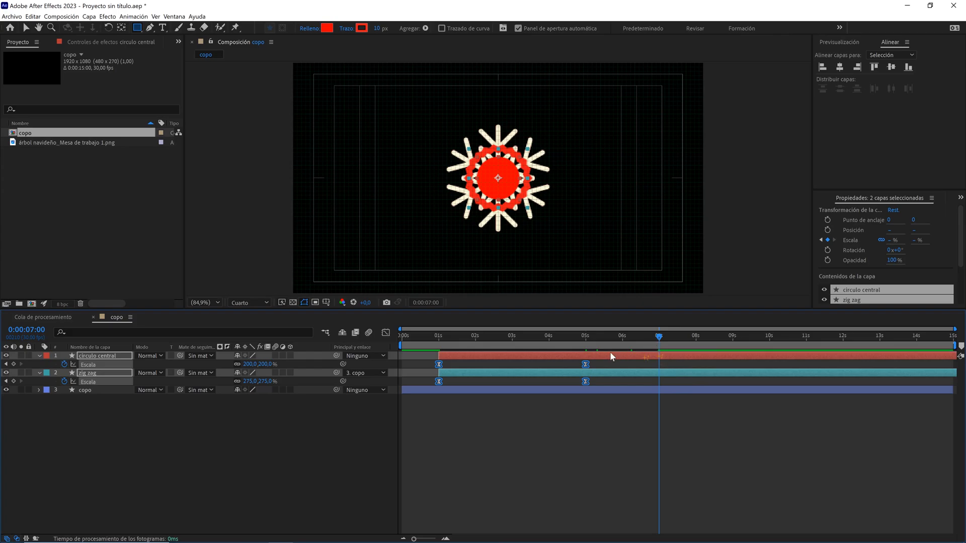
Add the árbol navideño image above the circulo central layer, scale it to about 49.6 %, and set the preview resolution to full.
click(316, 440)
drag(53, 142, 101, 357)
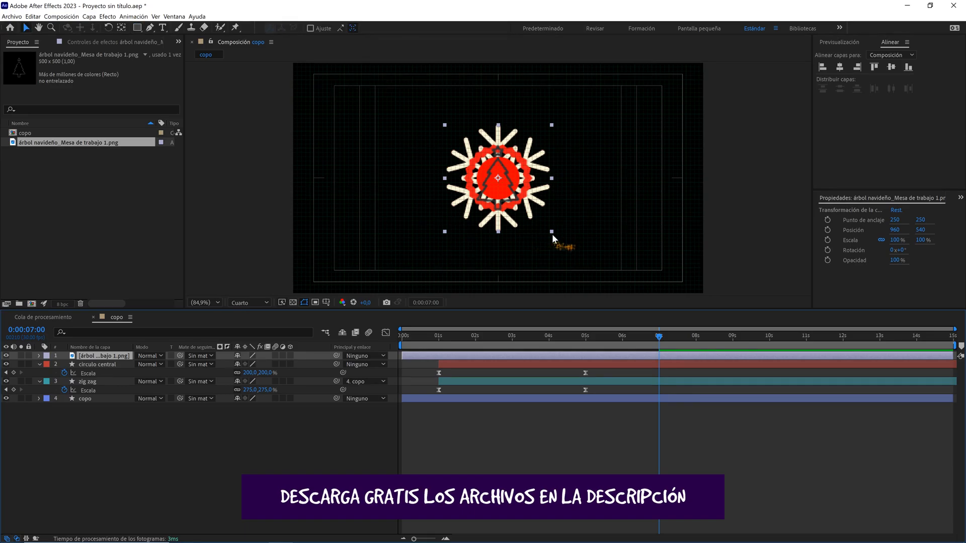
key(v)
drag(551, 231, 510, 206)
click(249, 302)
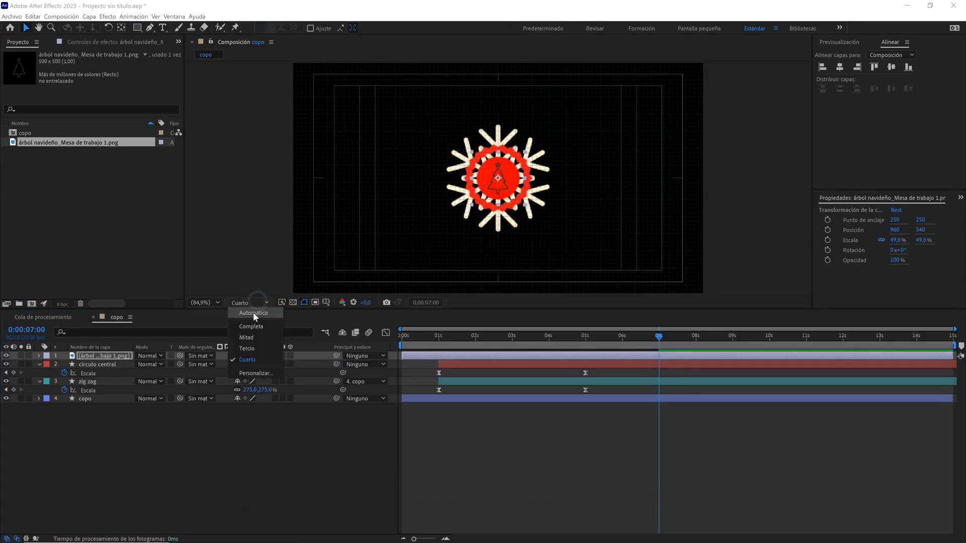
click(251, 325)
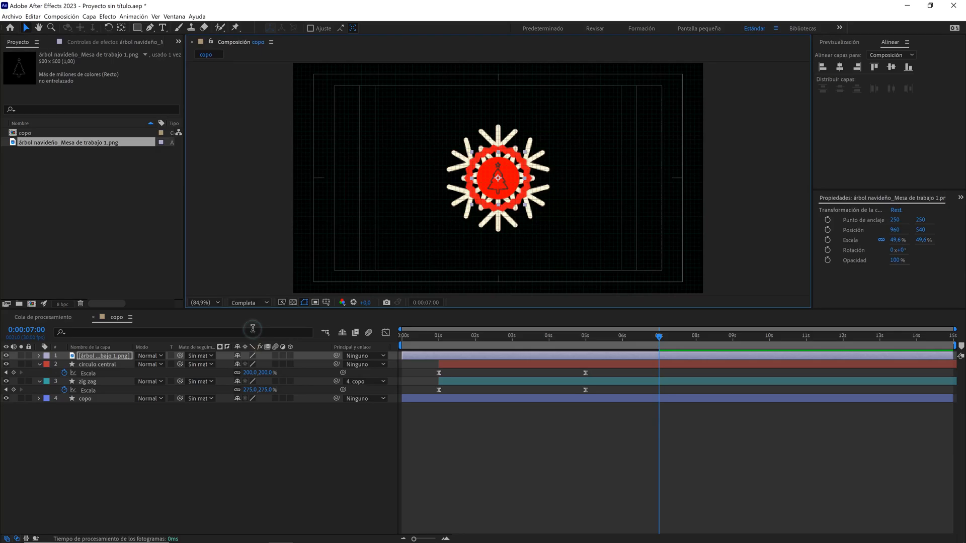
Apply the Relleno effect to the árbol navideño layer and sample its fill colour from the snowflake's cream arm.
click(174, 16)
click(224, 146)
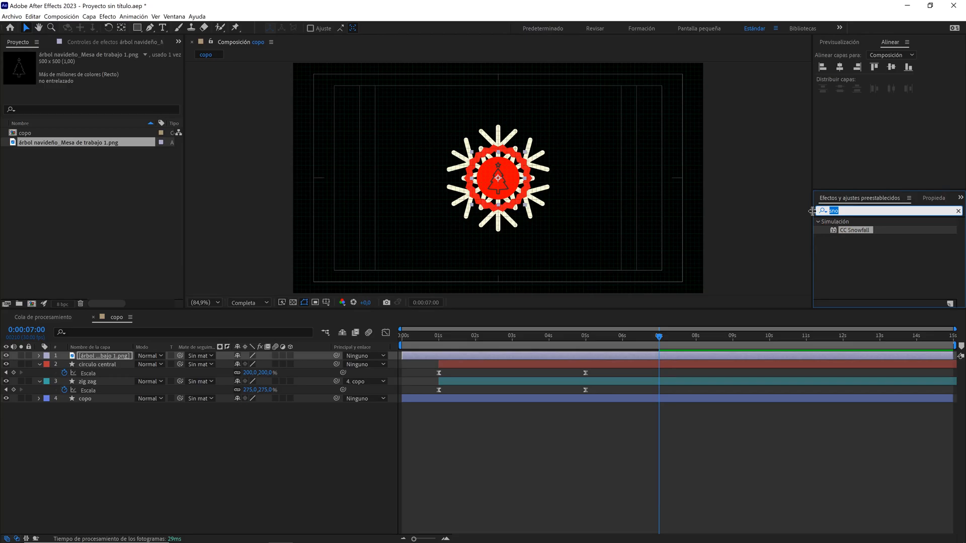
text(rellen)
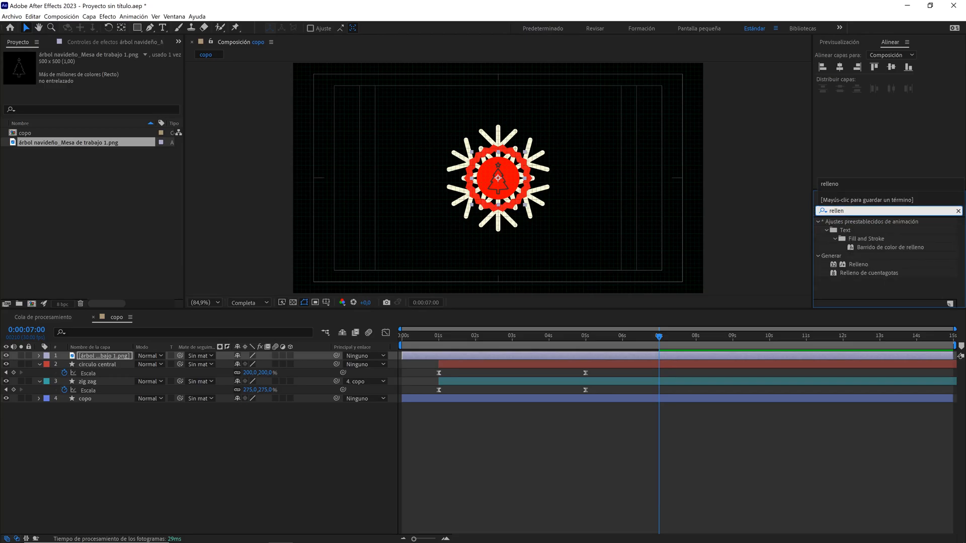
drag(858, 264, 117, 356)
click(118, 90)
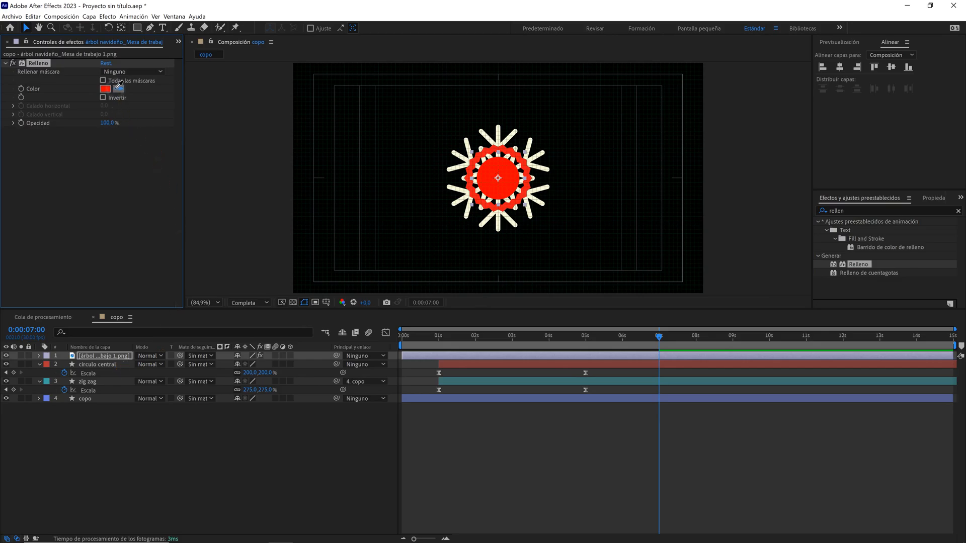
click(500, 132)
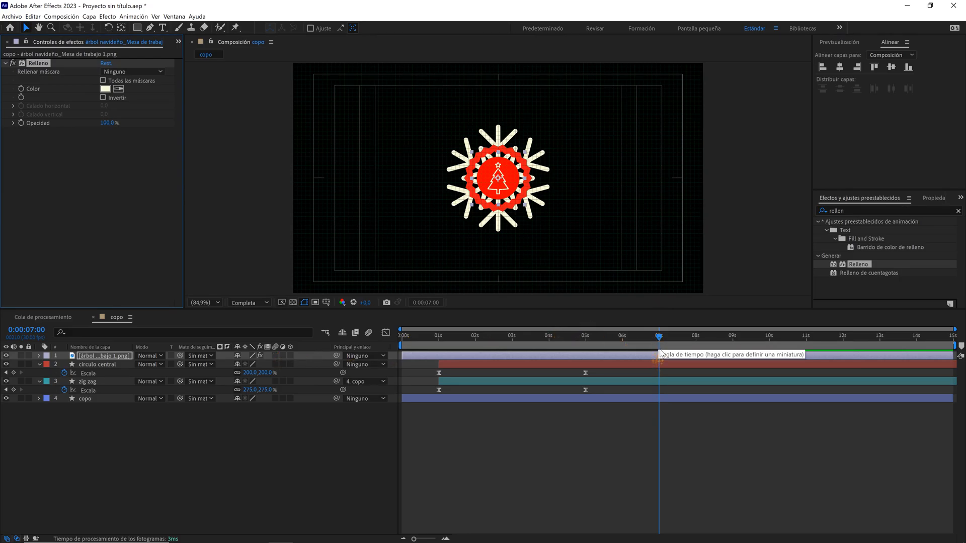
Parent the árbol navideño layer to circulo central, return the playhead to 0:00:00:00, and clear the layer selection.
click(104, 356)
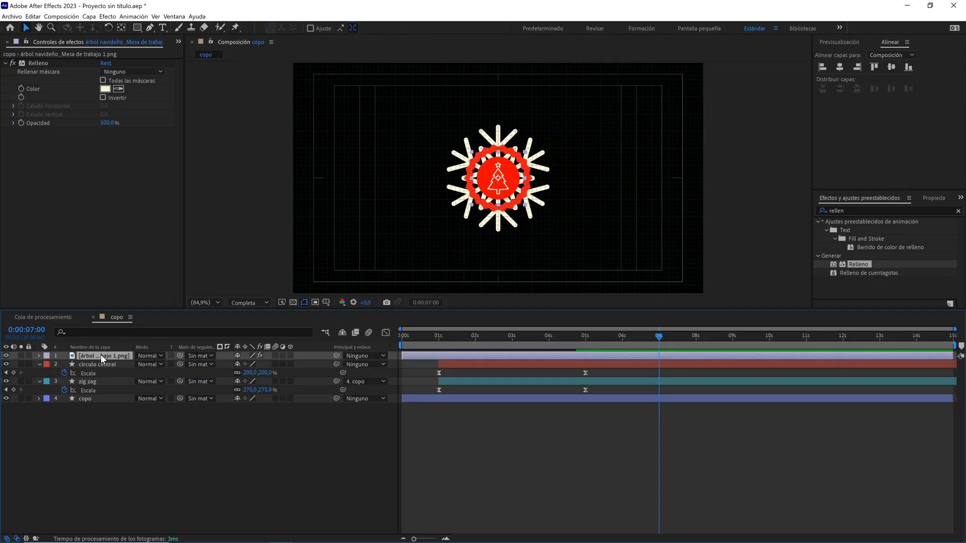
drag(336, 356, 97, 365)
drag(607, 336, 369, 334)
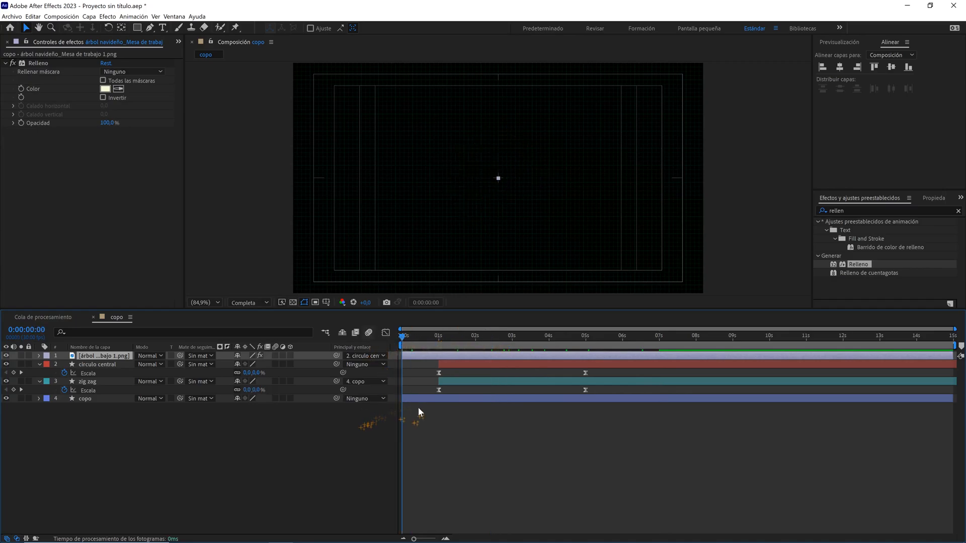
click(329, 439)
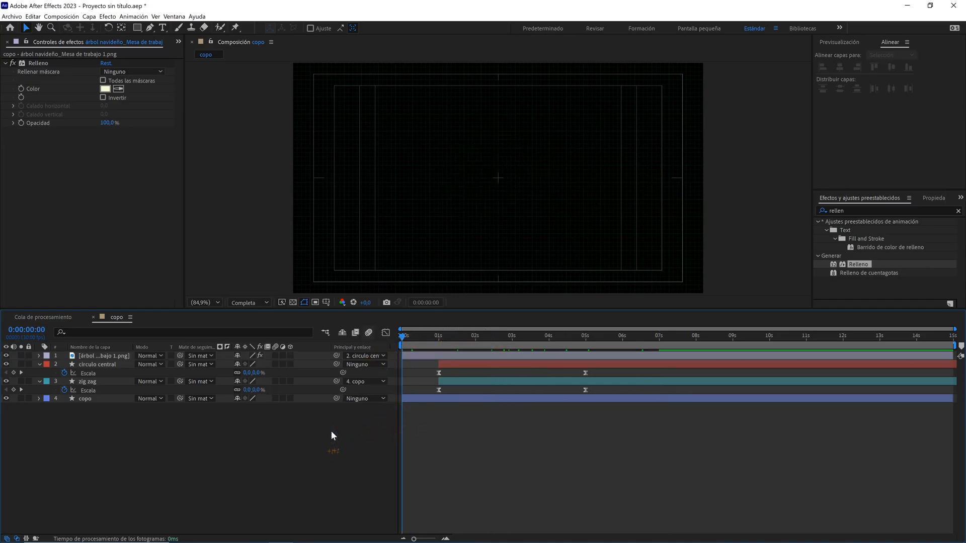
Hide the title/action safe margins and the grid, and play the composition from the start.
click(326, 302)
click(352, 313)
click(325, 302)
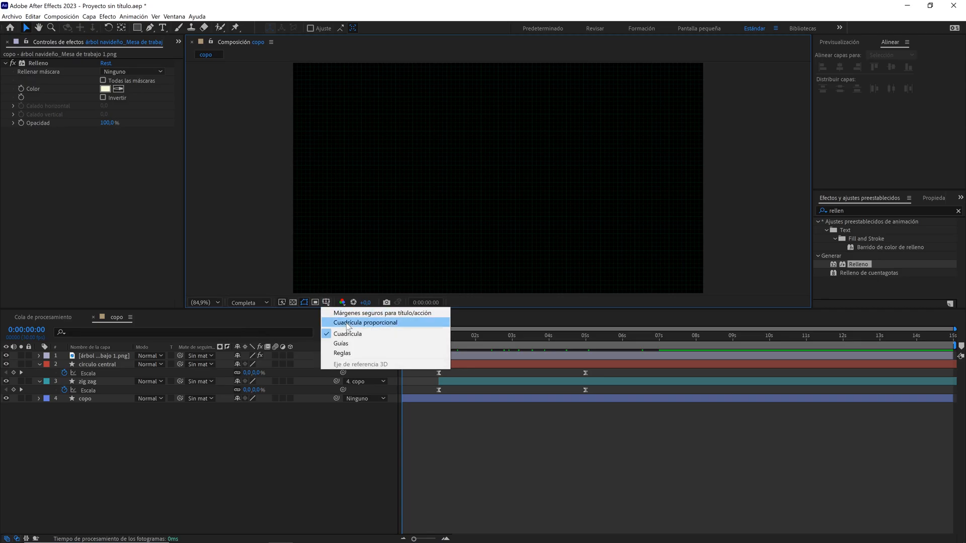
click(351, 335)
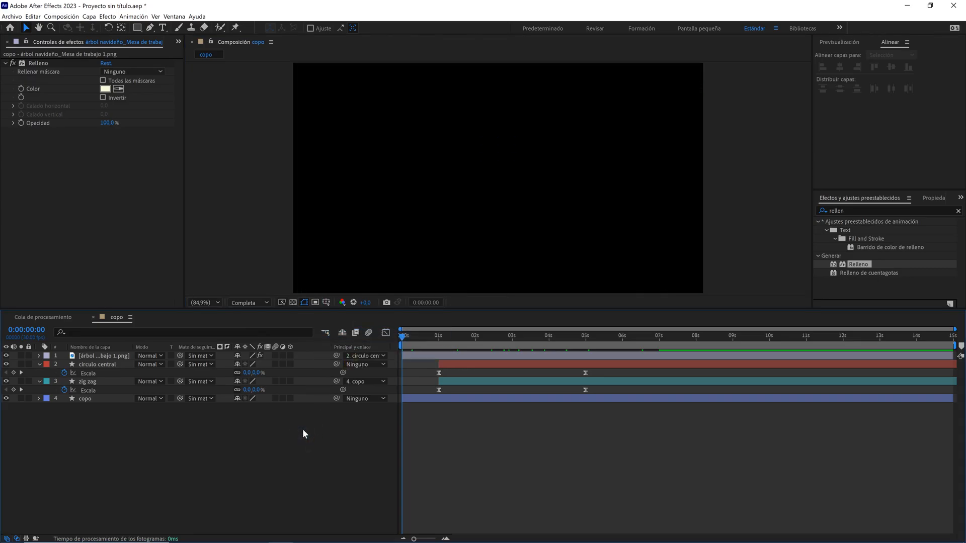
key(space)
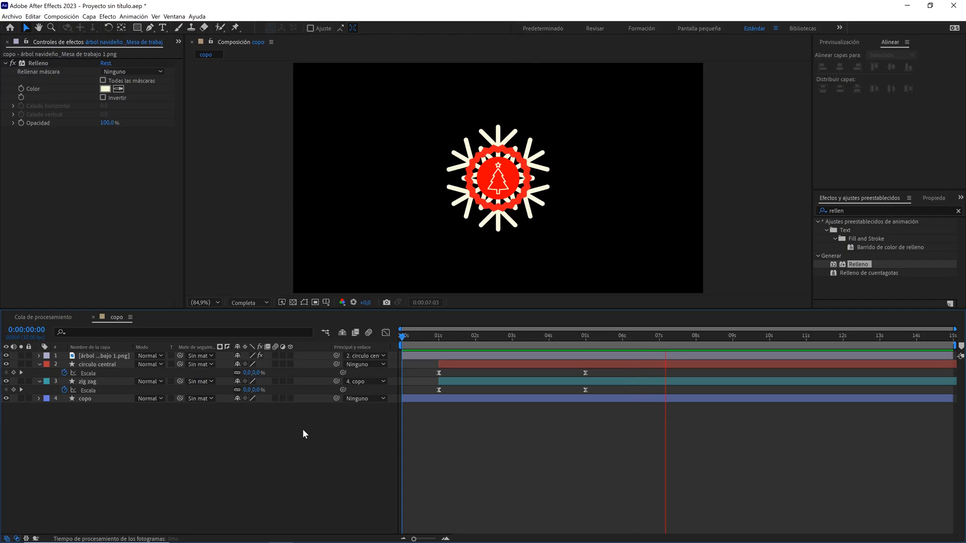
With the playhead at 0:00:07:19, create a 1920 × 1080 solid named bg in colour 1C1F24 and send it behind all layers.
drag(623, 338, 682, 334)
right_click(136, 433)
mouse_move(224, 435)
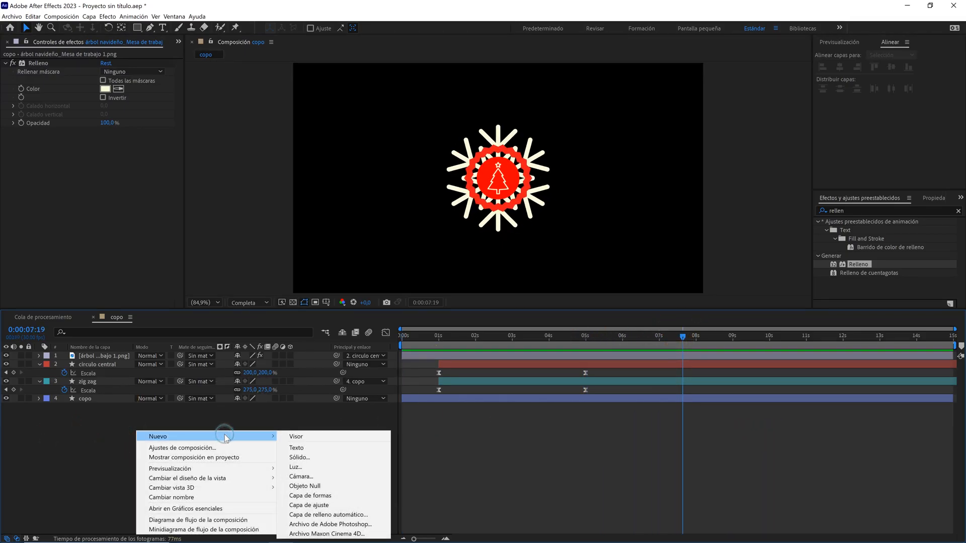
click(302, 458)
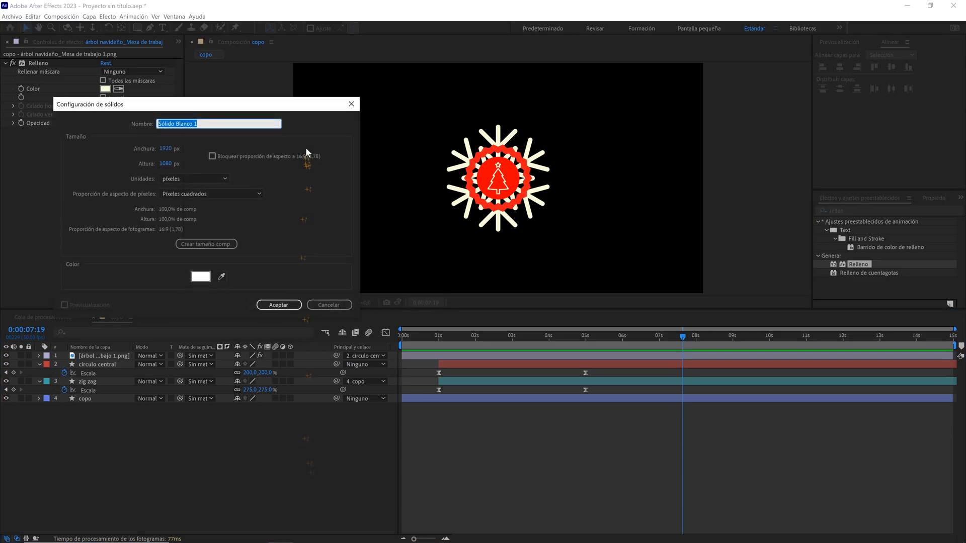
text(bg)
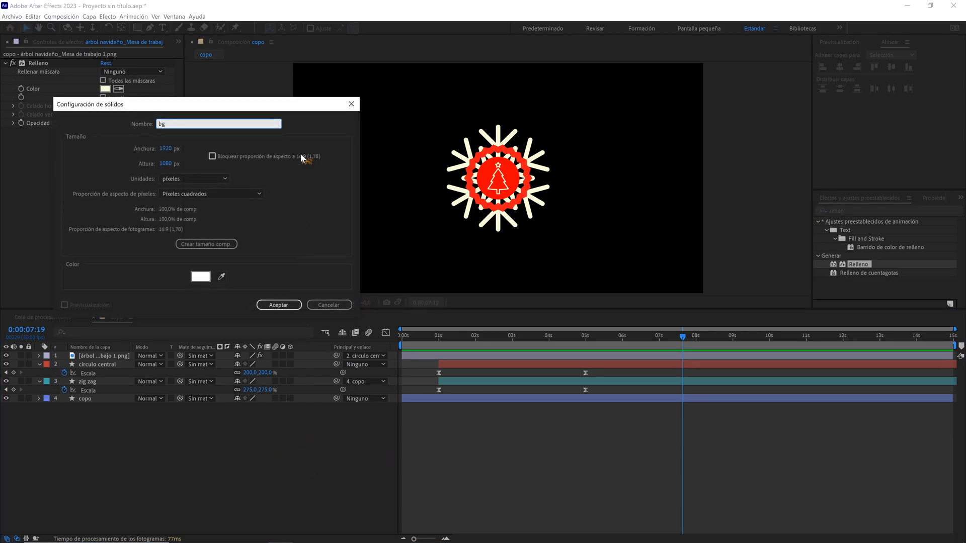
click(206, 278)
text(1C)
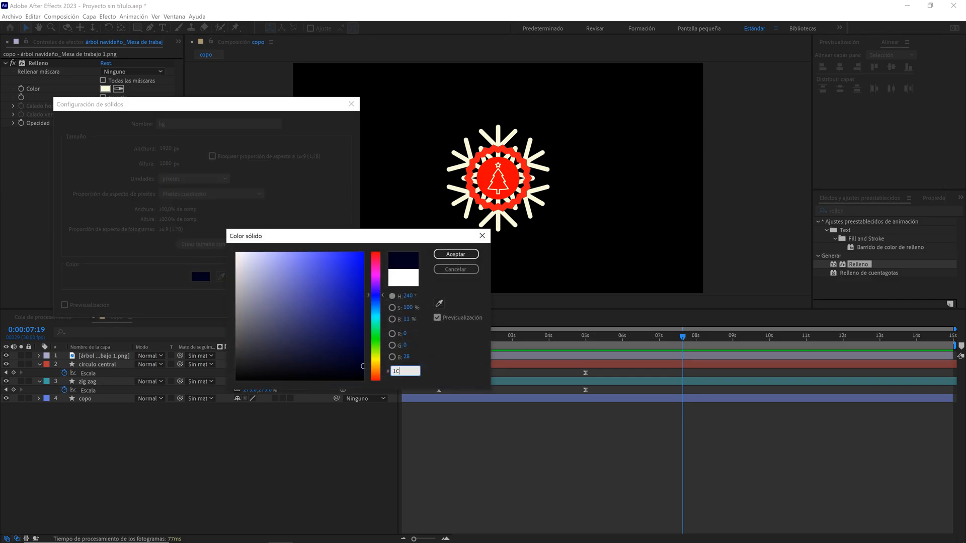
text(1F24)
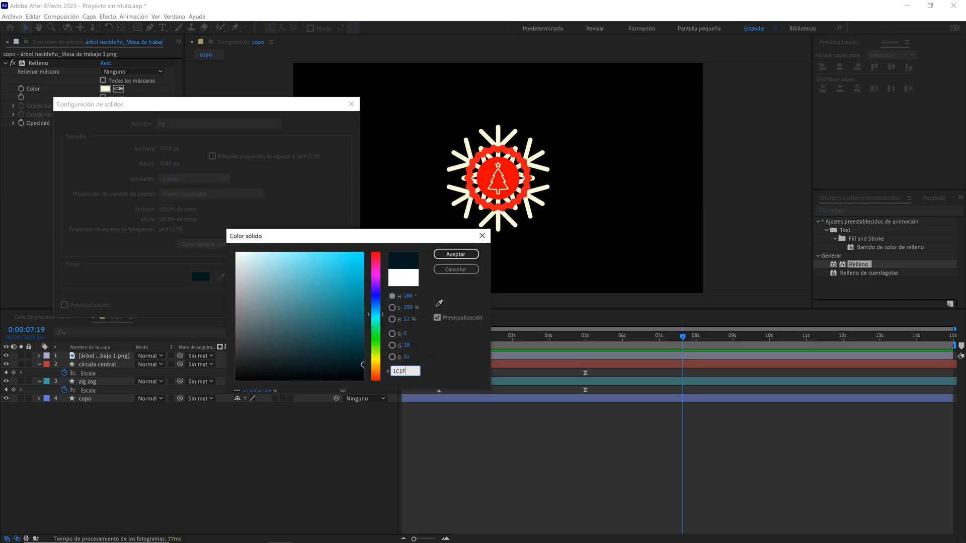
click(454, 253)
click(286, 302)
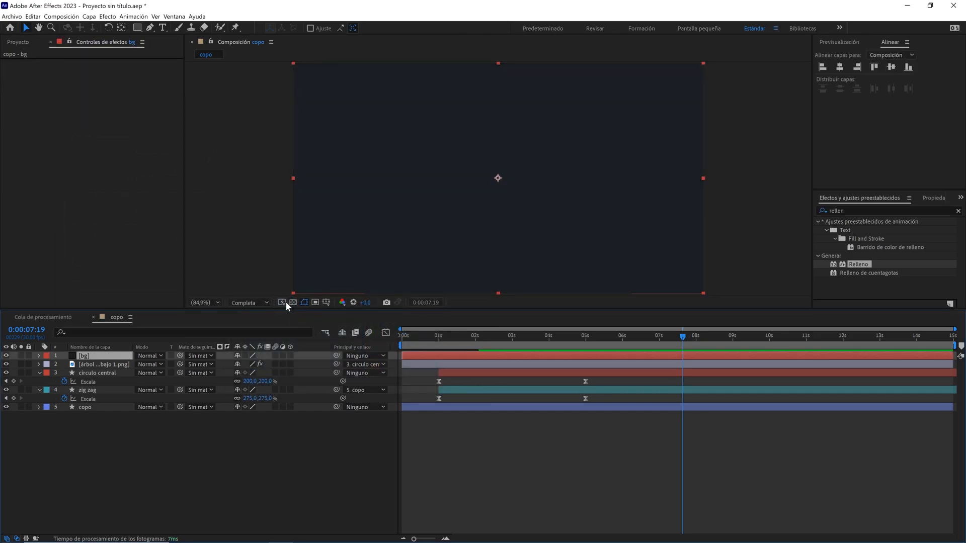
key(ctrl+shift+bracketleft)
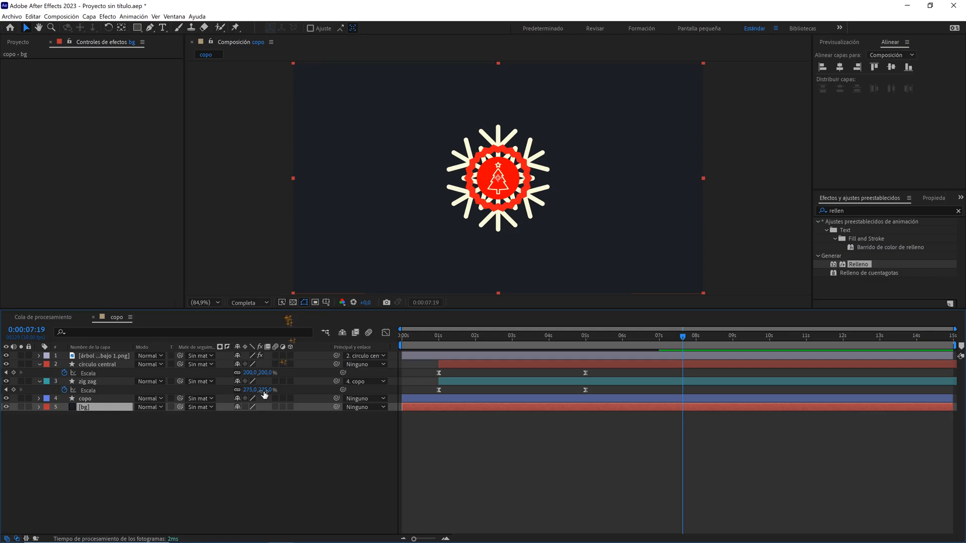
Create a 1920 × 1080 solid named nieve in white FFFFFF.
right_click(222, 439)
mouse_move(339, 445)
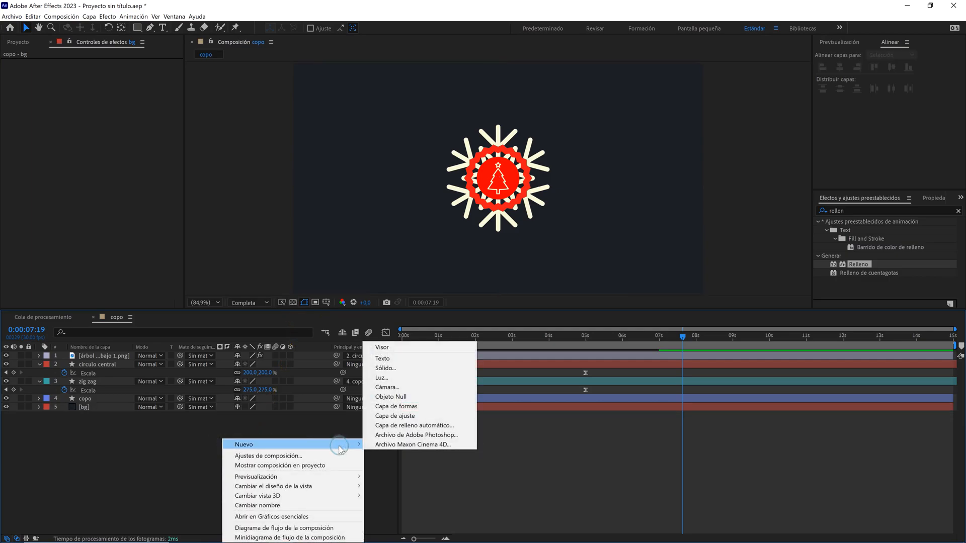
click(394, 368)
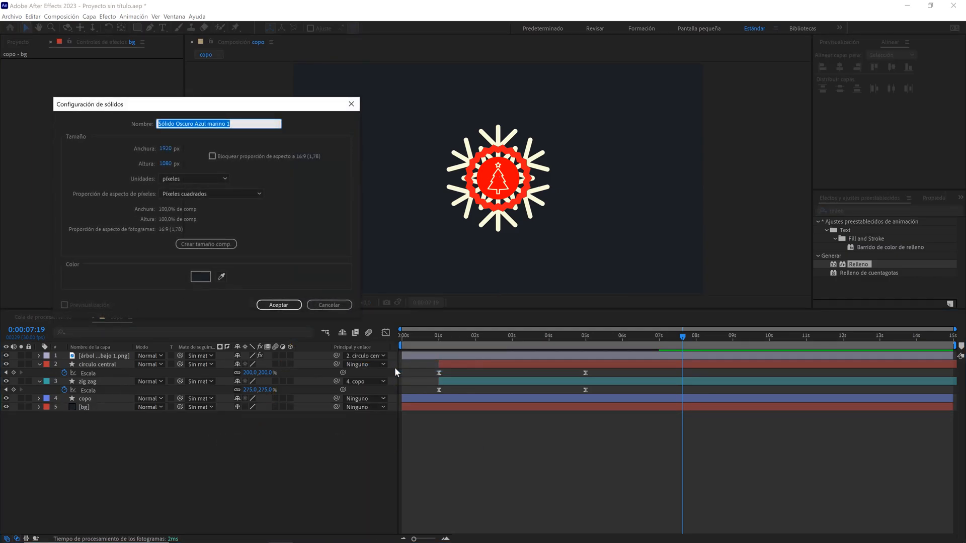
text(nieve)
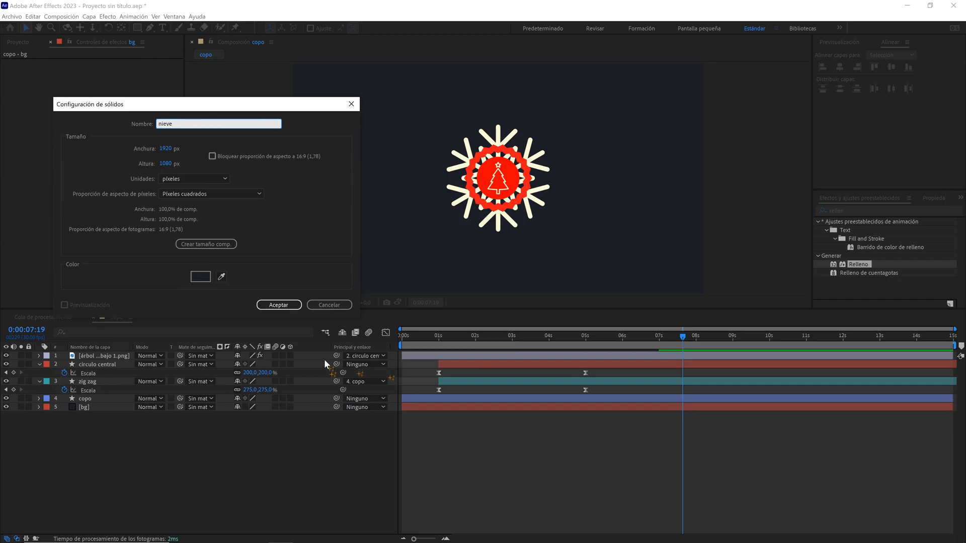
click(201, 276)
click(236, 253)
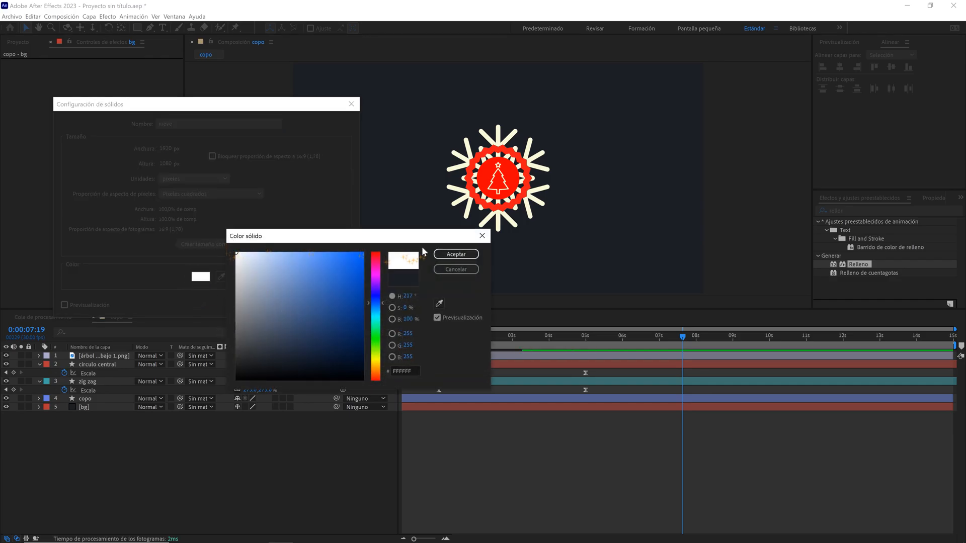
click(455, 254)
click(271, 303)
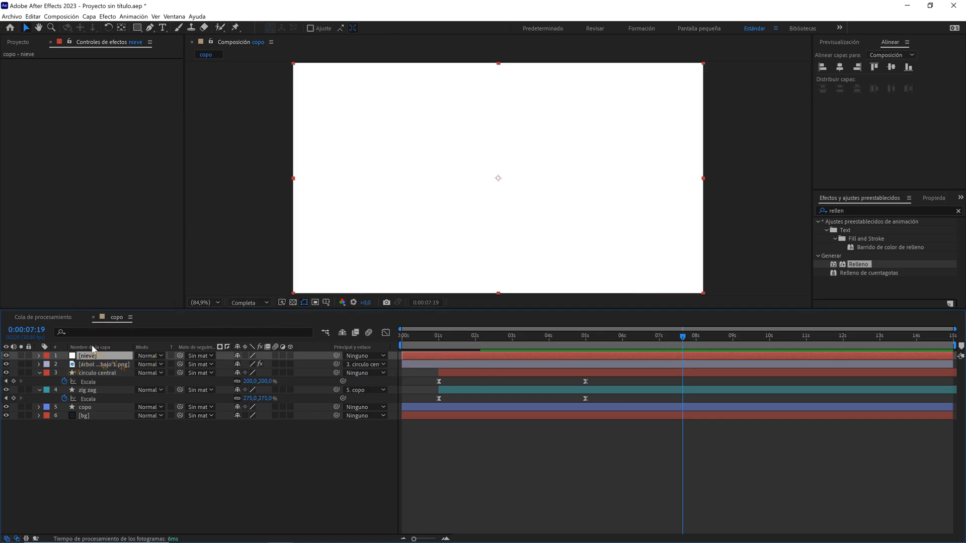
Apply CC Snowfall to the nieve layer with Composite With Original off, and lower the preview resolution to quarter.
click(882, 211)
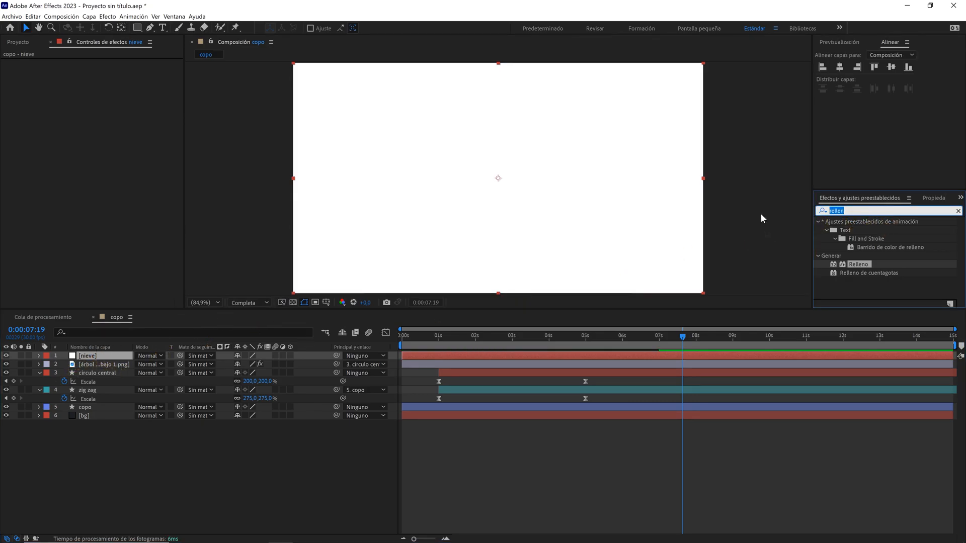
text(sno)
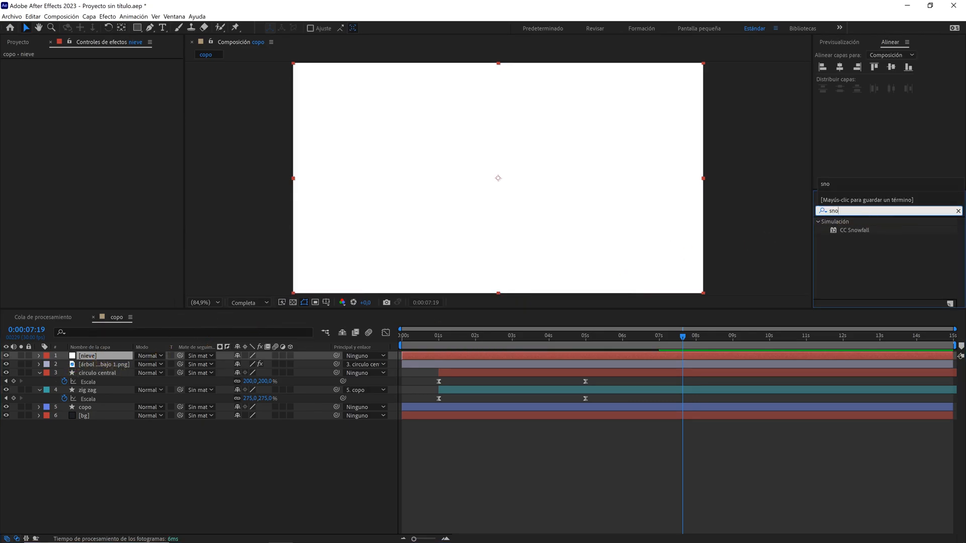
drag(855, 230, 109, 357)
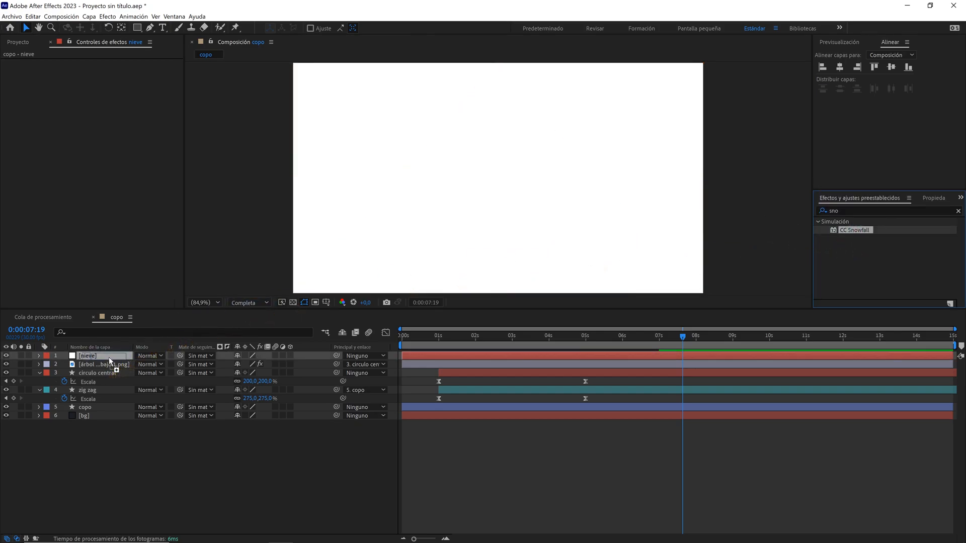
click(250, 304)
click(247, 360)
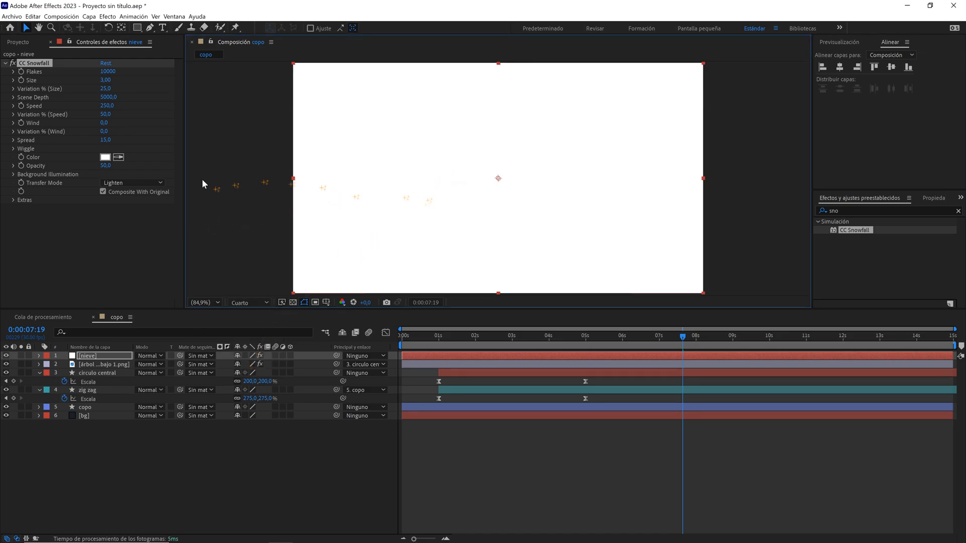
click(102, 192)
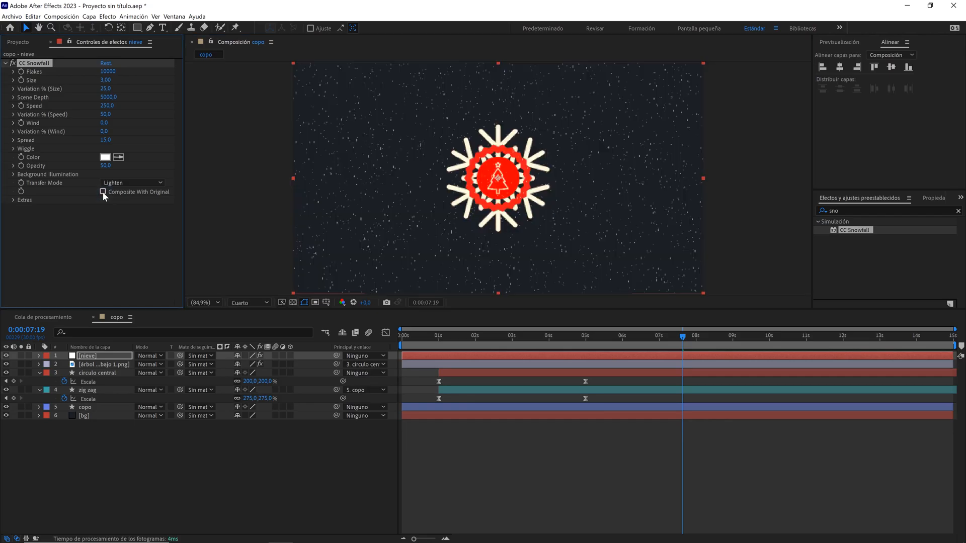
Set the snowfall's Flakes to 150, Size to 15 and Speed to 500.
click(105, 72)
click(105, 80)
key(Tab)
key(Tab)
key(Tab)
text(500)
click(133, 118)
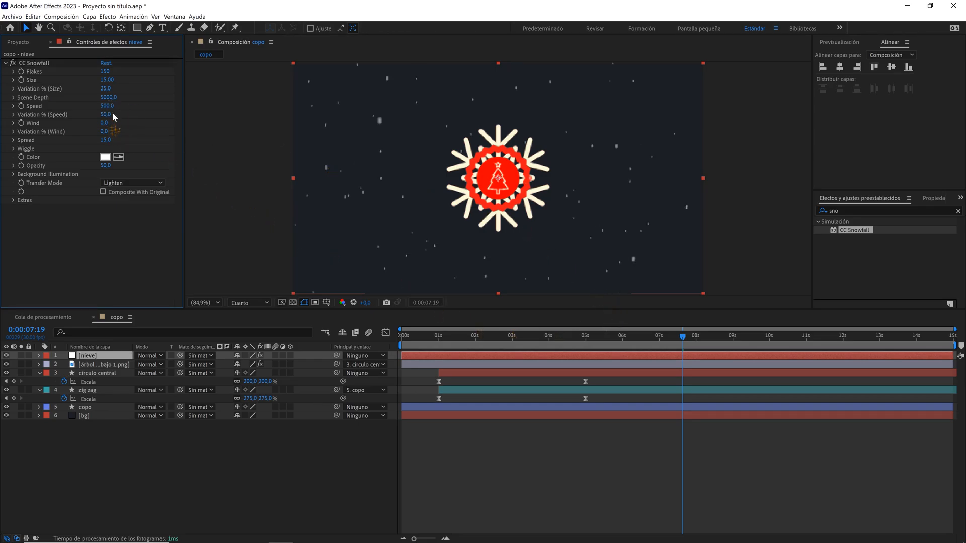
Set the snowfall's Variation % (Speed) to 100 and Wind to 300.
click(107, 115)
click(139, 116)
drag(104, 123, 174, 116)
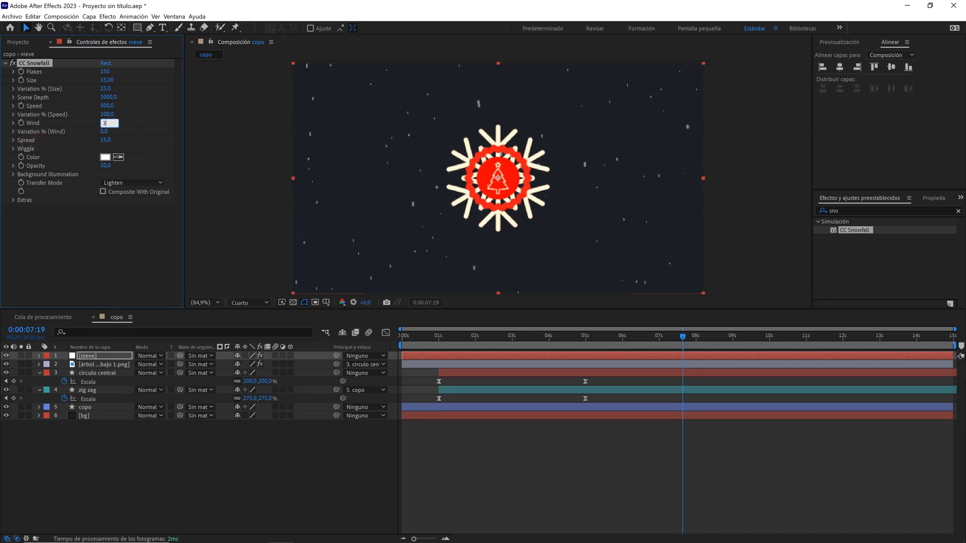
key(Return)
Set the snowfall's Spread to 50 and Opacity to 30, and preview the composition from the start.
drag(680, 335, 740, 336)
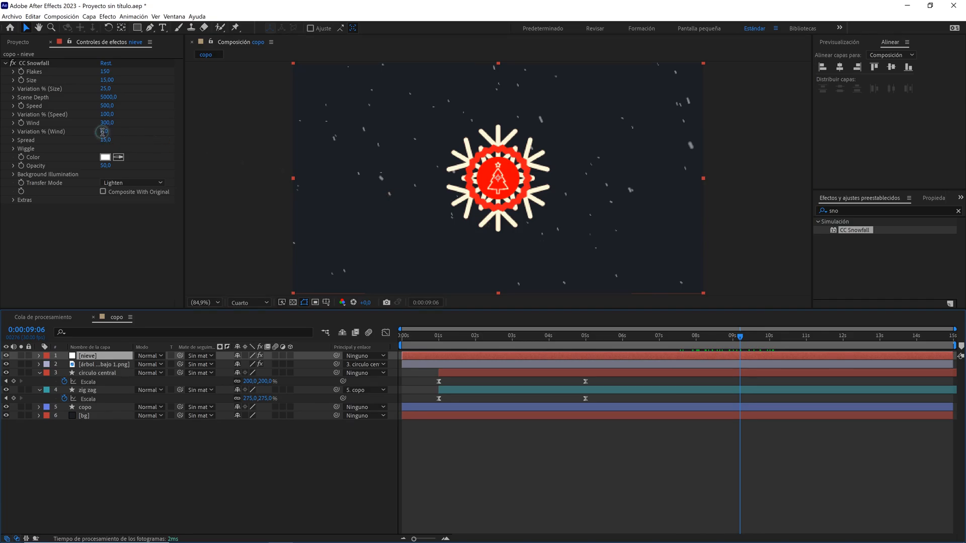
click(103, 132)
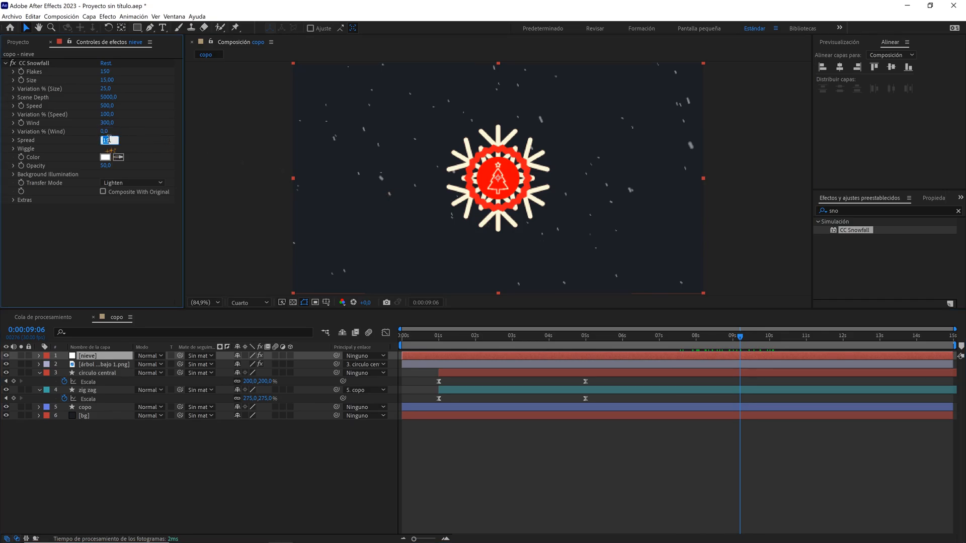
click(152, 135)
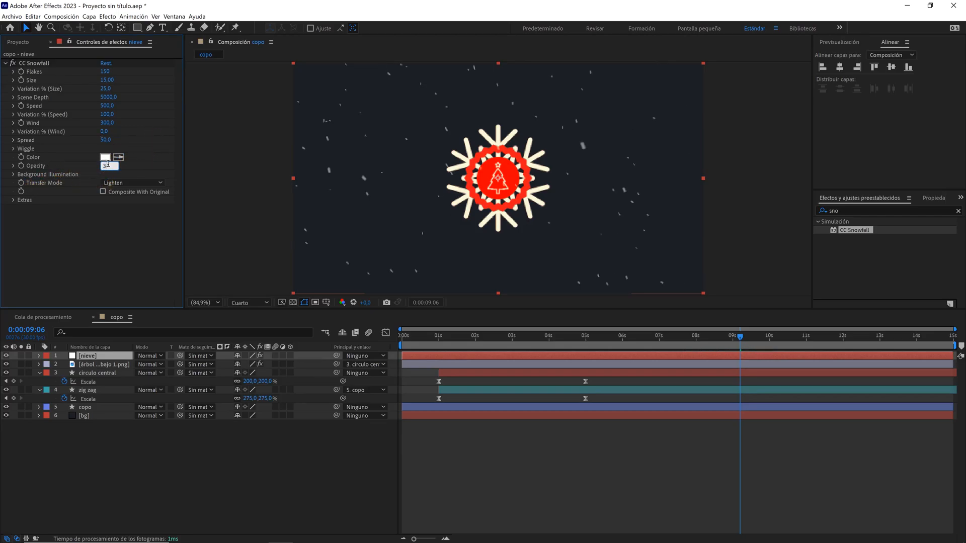
click(244, 445)
key(Home)
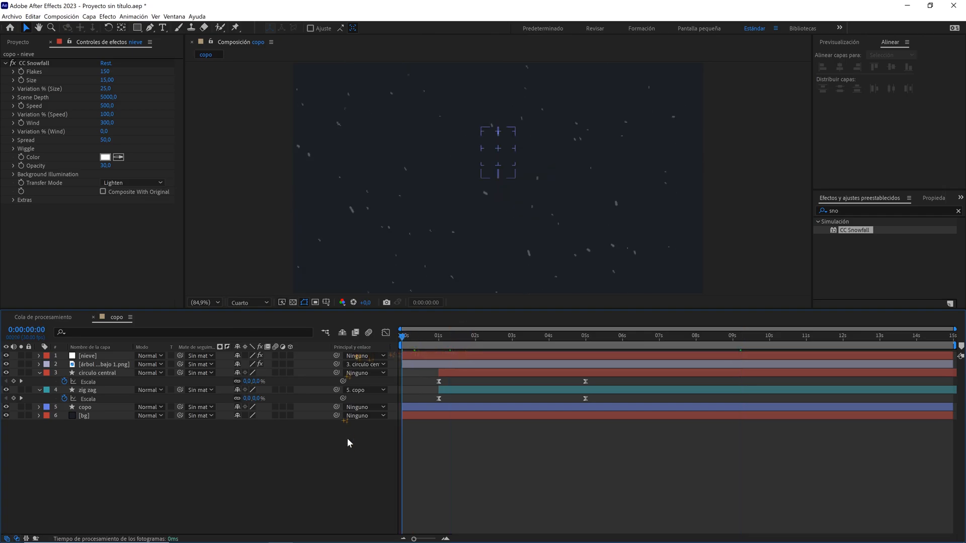
key(space)
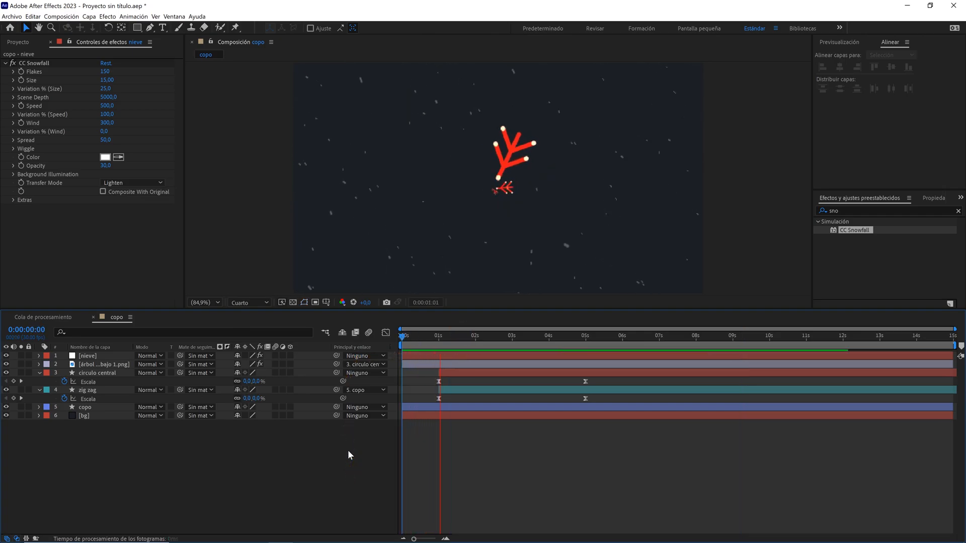
key(space)
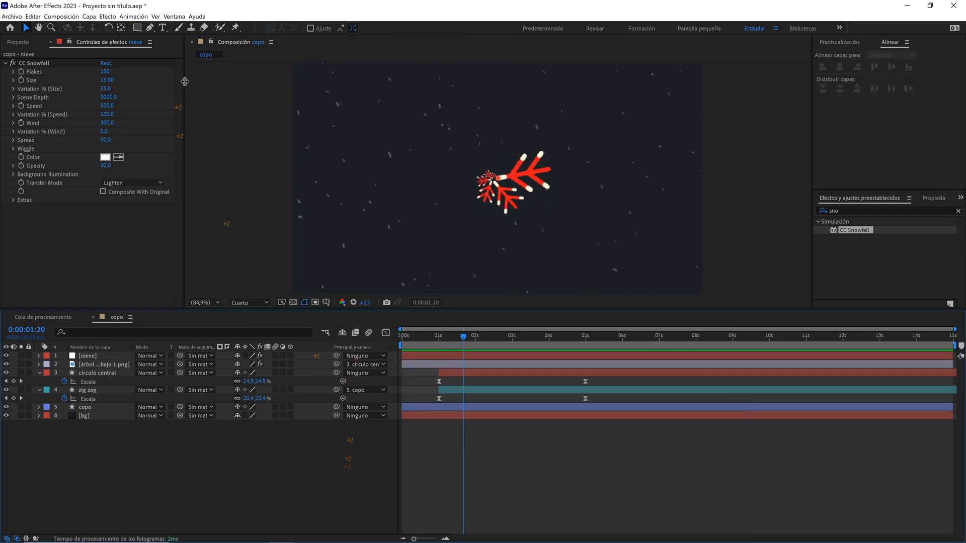
Add a text layer reading "Feliz Navidad" in the lower part of the composition.
click(163, 28)
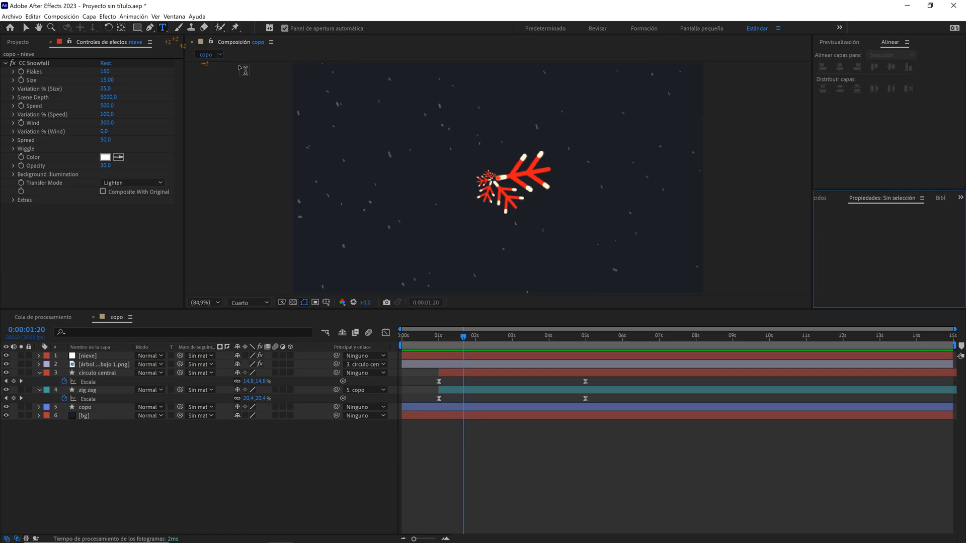
click(465, 244)
text(Feliz n)
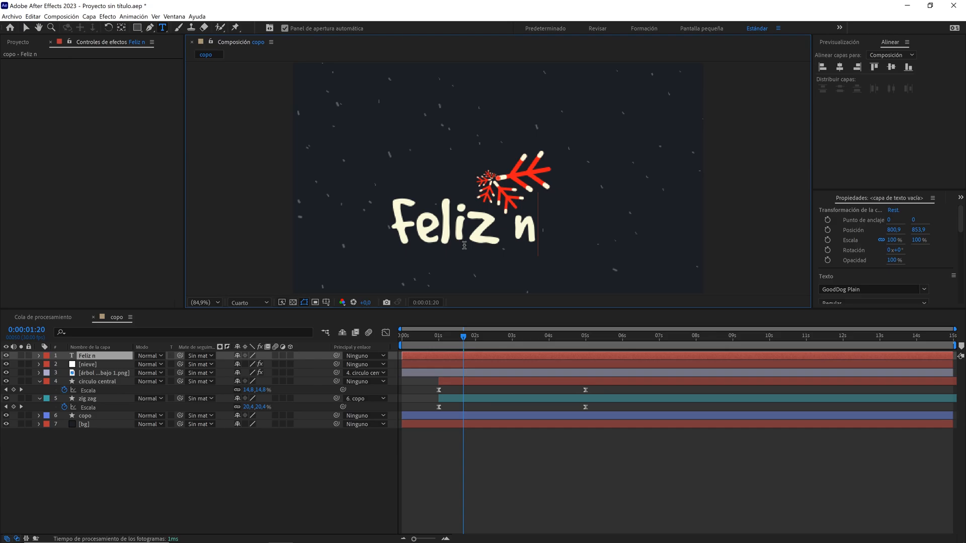
key(BackSpace)
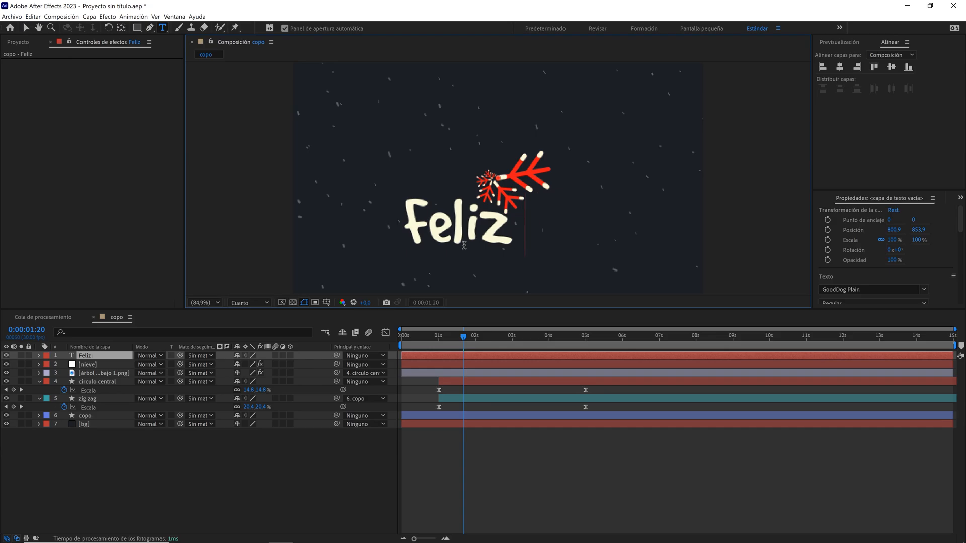
text(Navidad)
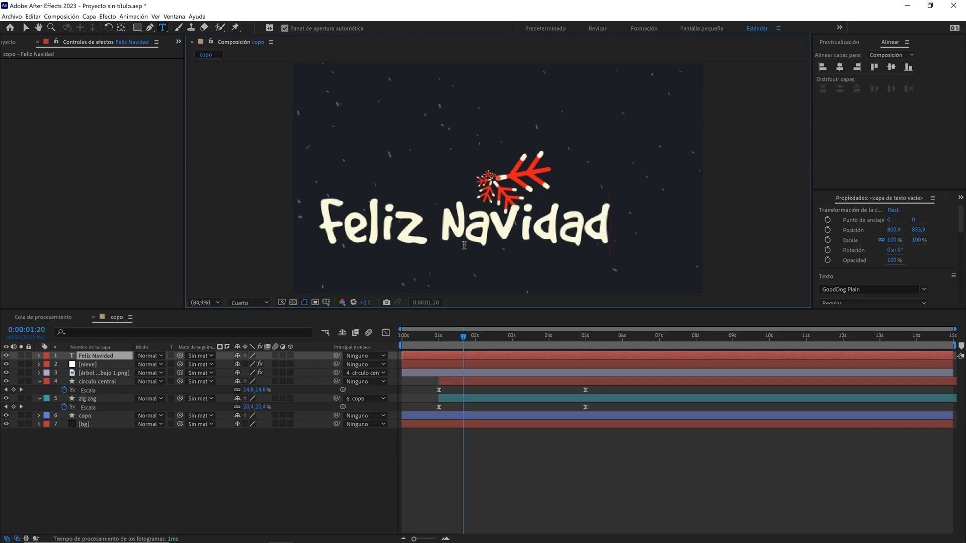
Center the Feliz Navidad layer's anchor point on its text and scale the layer to 39%.
click(112, 357)
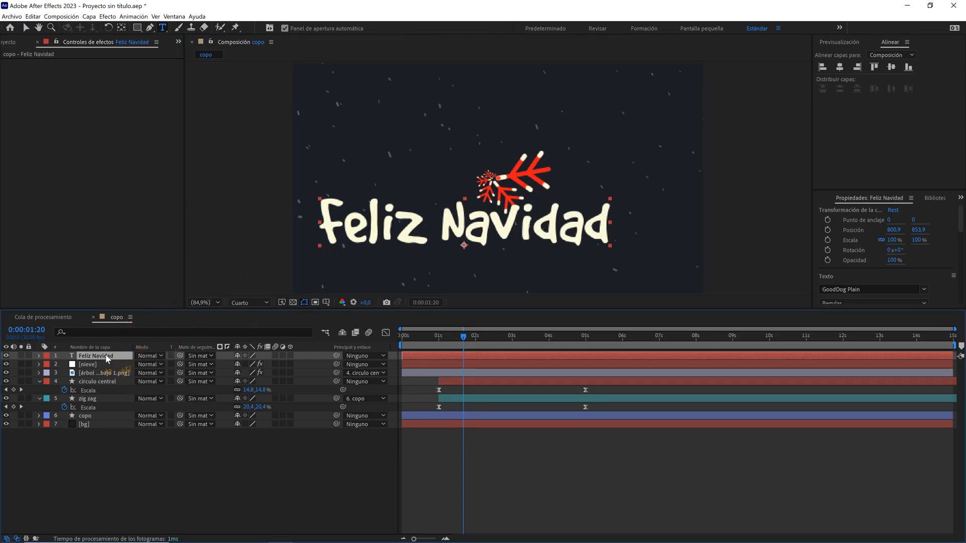
ctrl+double_click(121, 29)
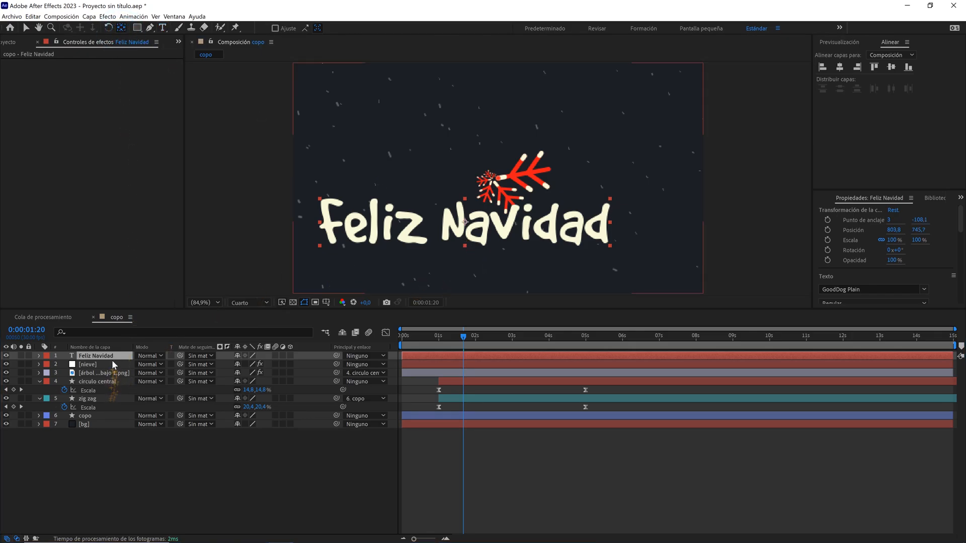
key(s)
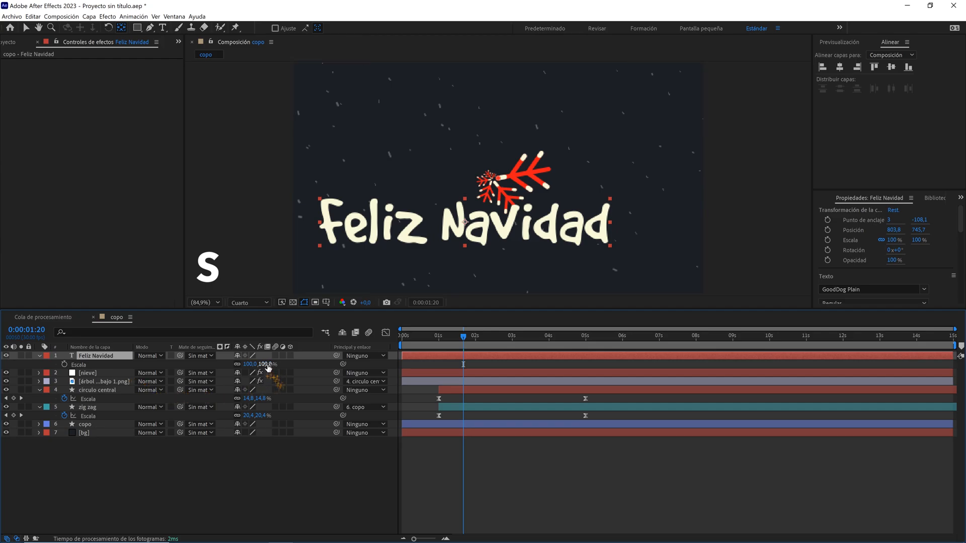
drag(268, 365, 238, 364)
Center the Feliz Navidad text horizontally in the composition and move it down to a vertical position of about 812.
click(27, 29)
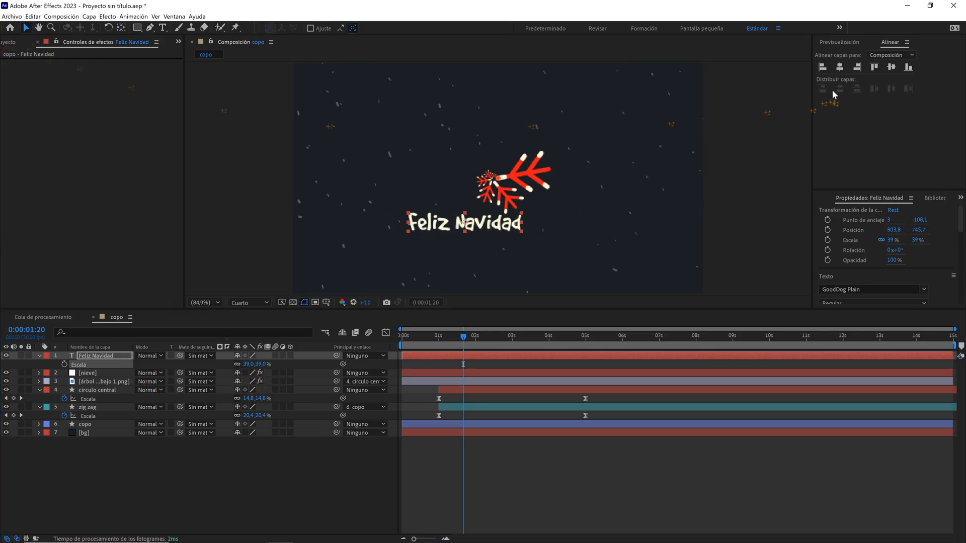
click(840, 68)
drag(526, 229, 525, 243)
Apply Animation Composer 3's Overshoot Position & Rotate & Scale Characters text preset as an In animation to the Feliz Navidad layer.
click(127, 362)
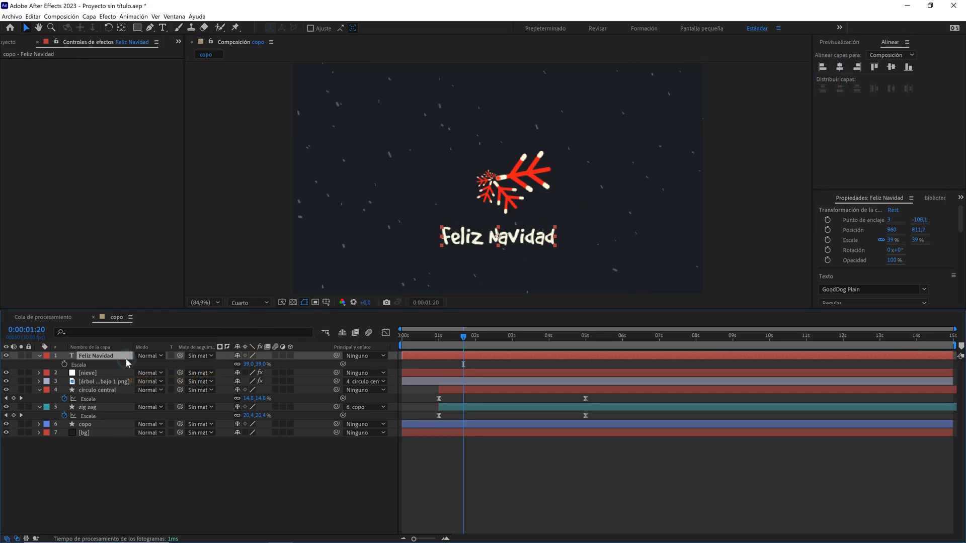
click(174, 16)
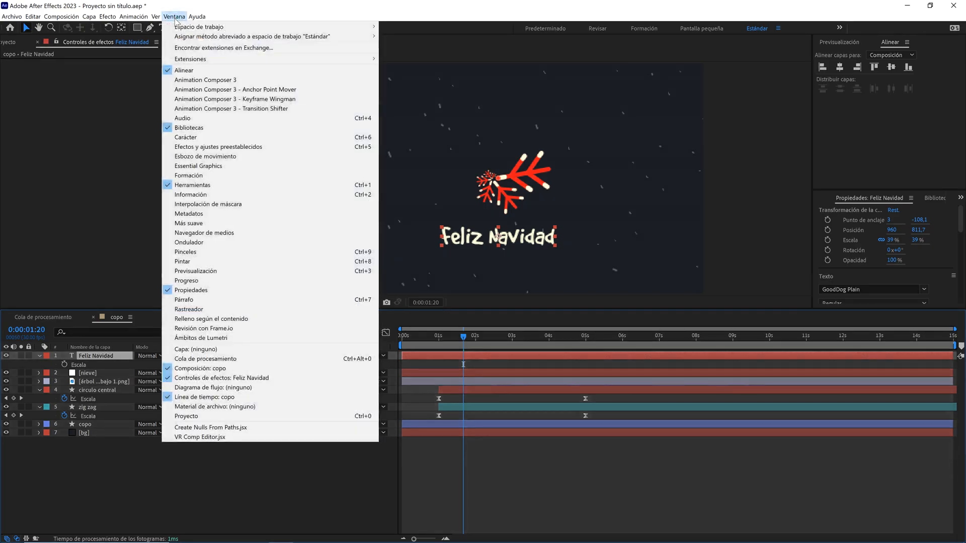
click(233, 79)
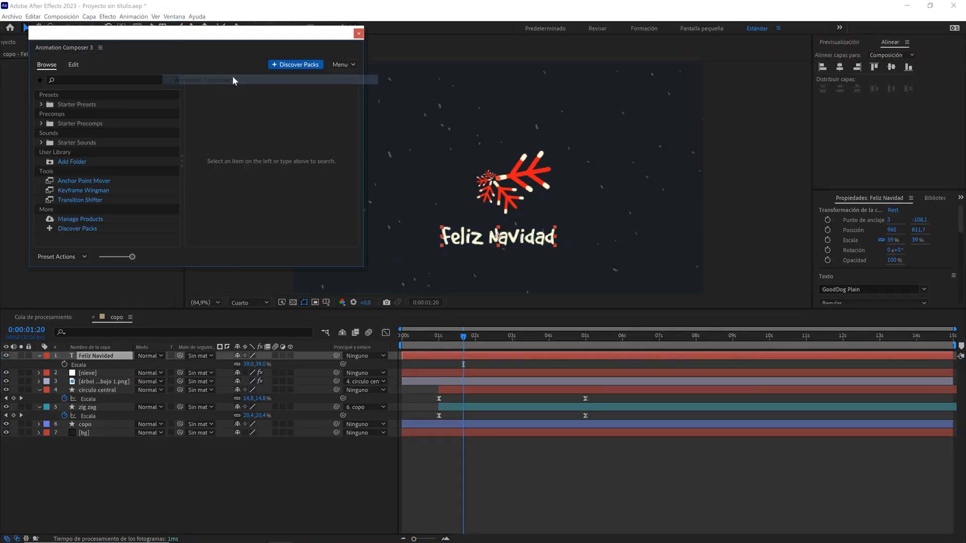
click(64, 79)
text(text)
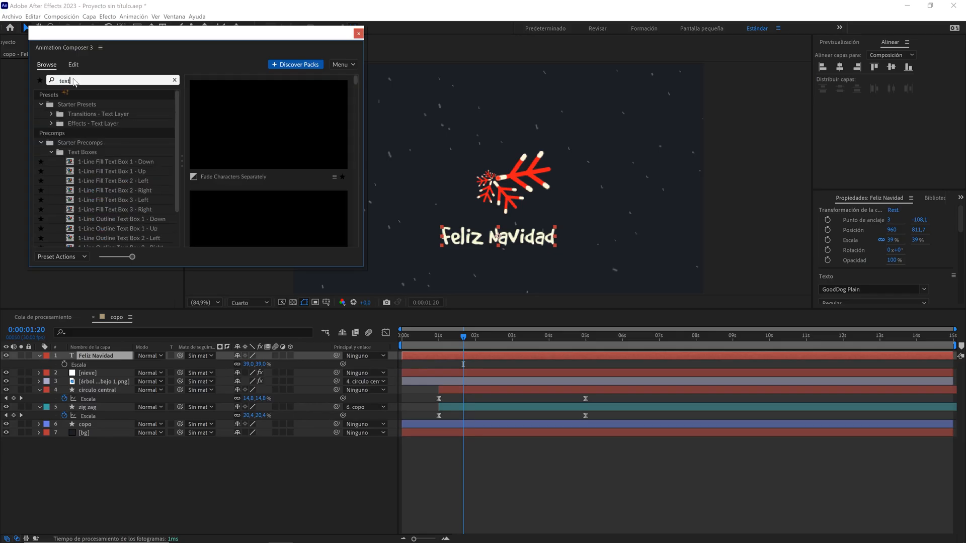
click(83, 113)
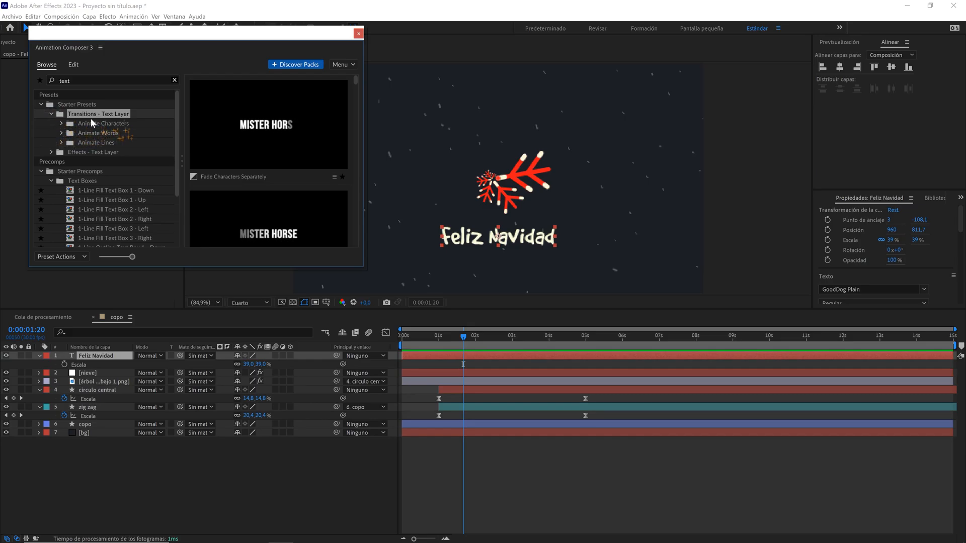
click(61, 123)
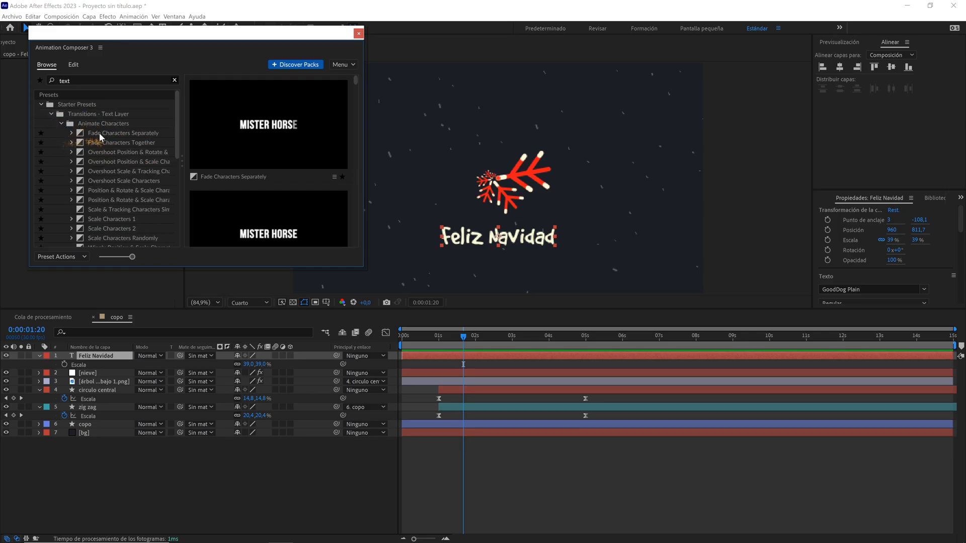
click(103, 152)
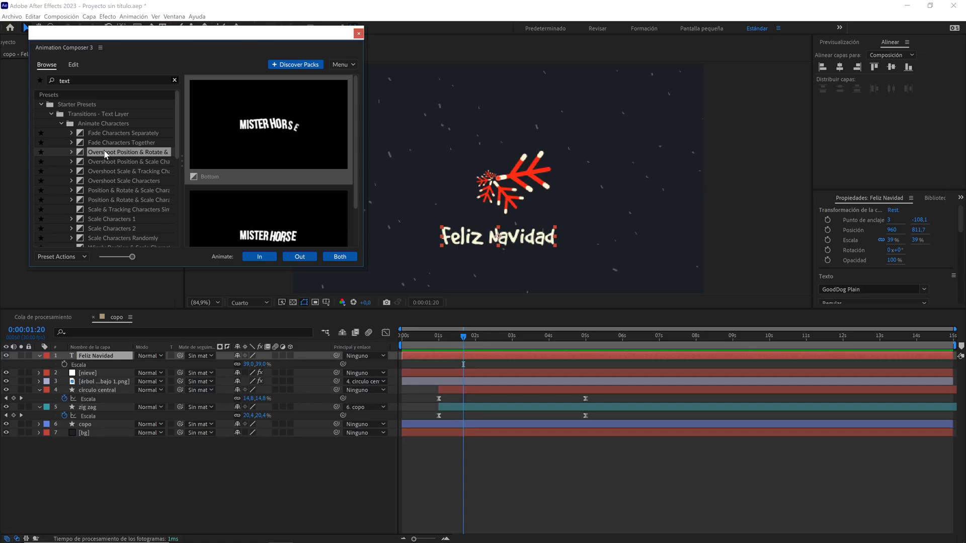
click(267, 257)
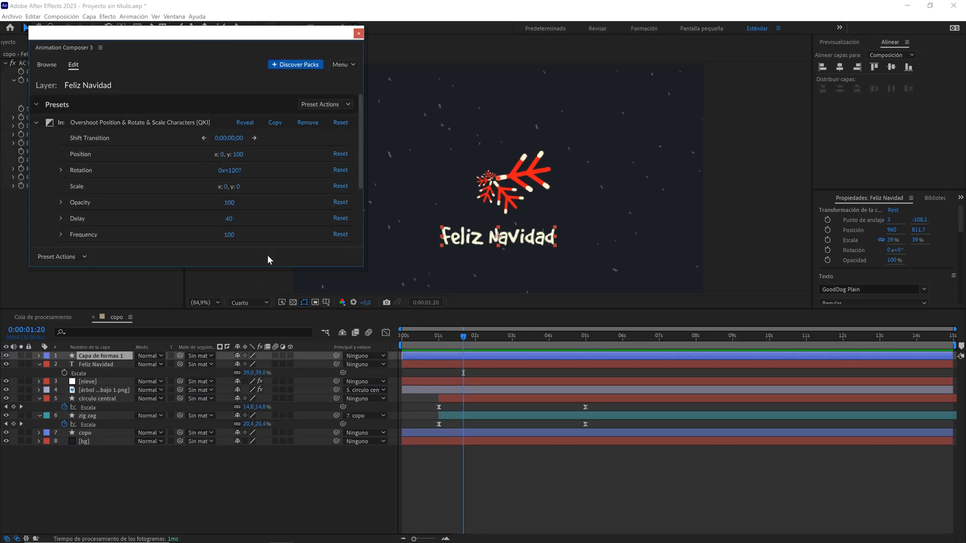
click(358, 33)
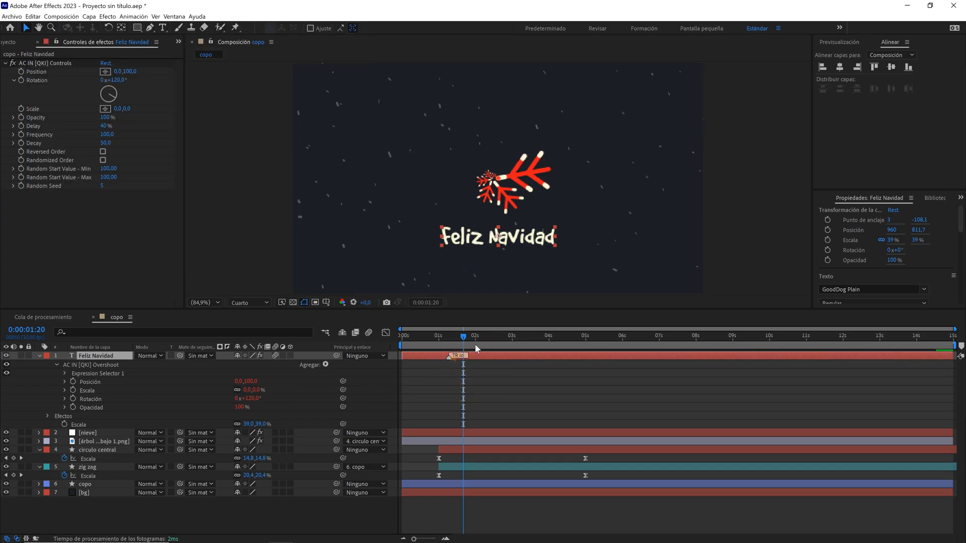
Shift the Feliz Navidad layer to start at 0:00:05:00 and set the preview resolution to full (Completa).
drag(475, 344, 577, 340)
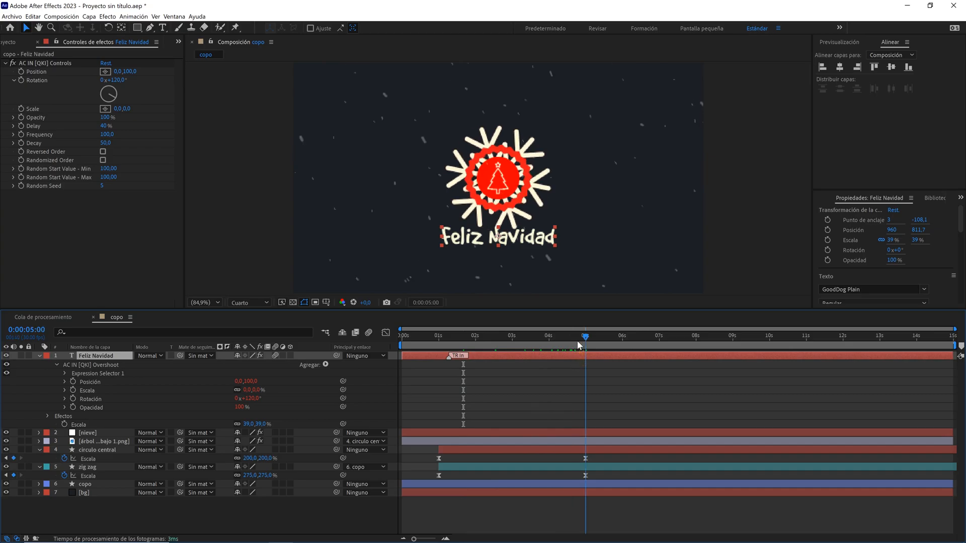
drag(424, 361, 607, 359)
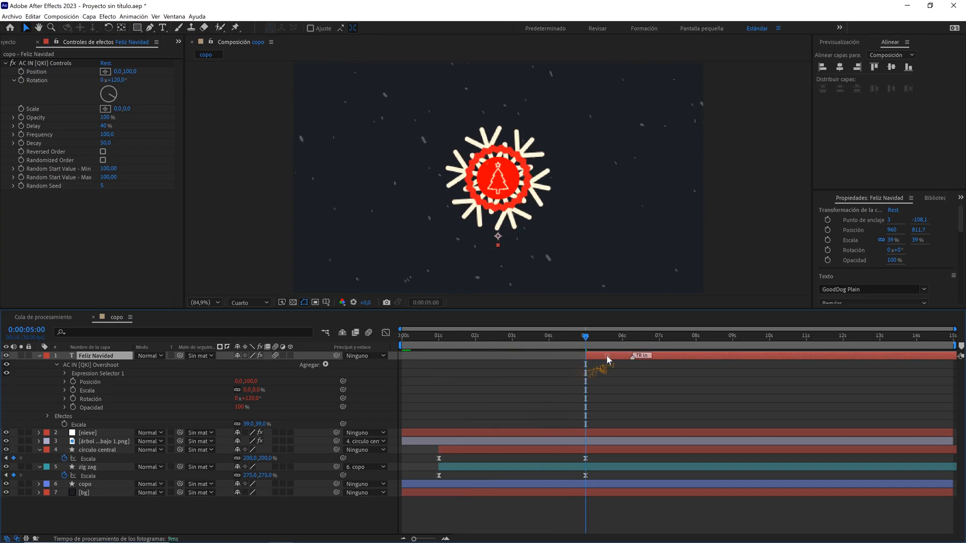
click(261, 304)
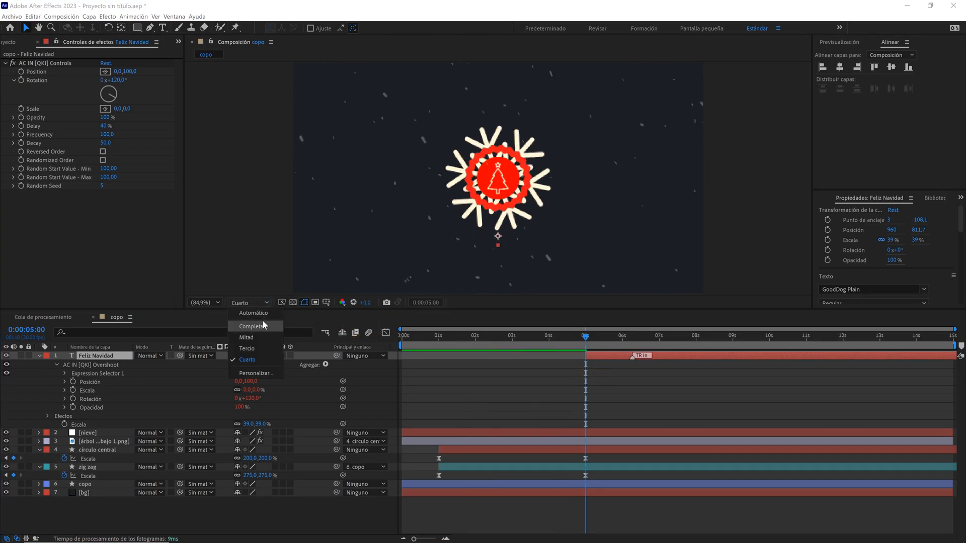
click(261, 319)
Collapse the expanded properties of all layers and preview the animation from the start.
key(ctrl+a)
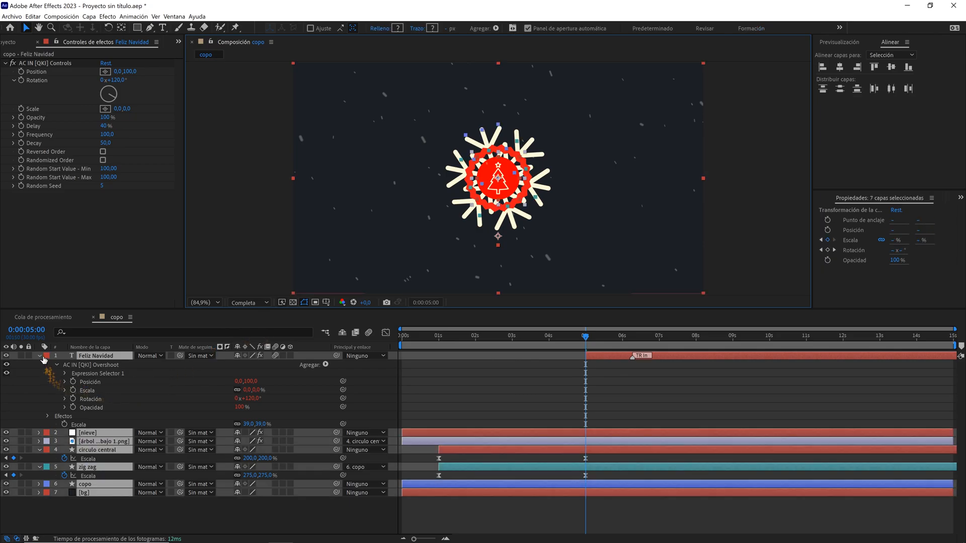
click(39, 356)
click(260, 451)
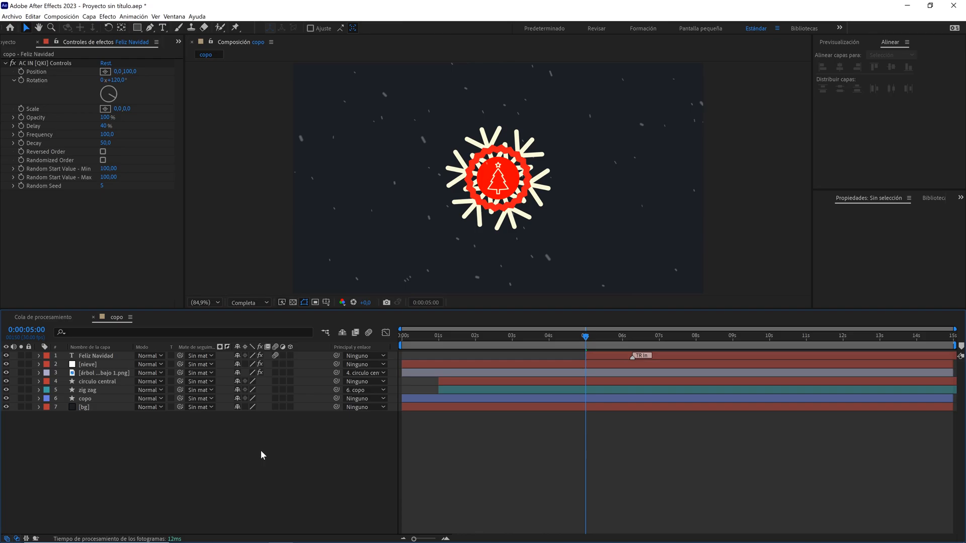
key(Home)
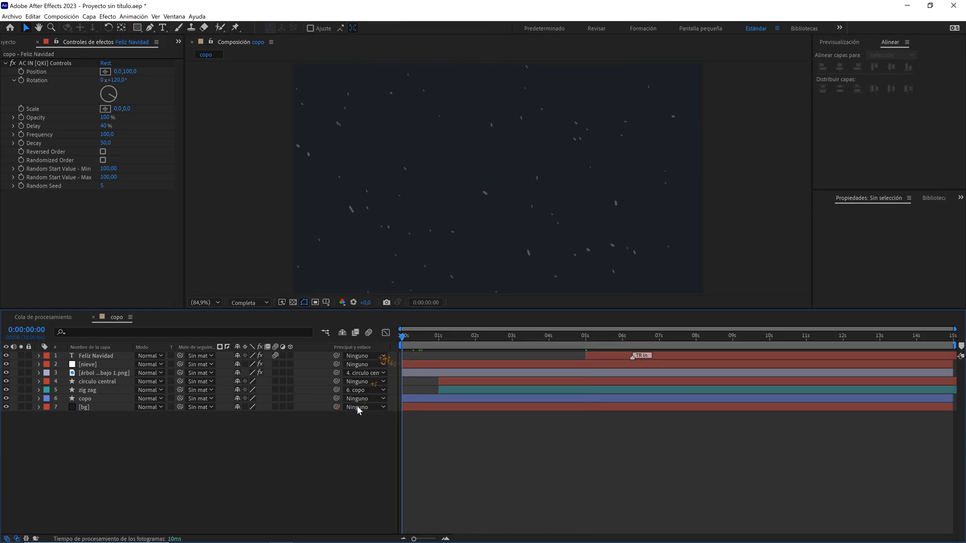
key(space)
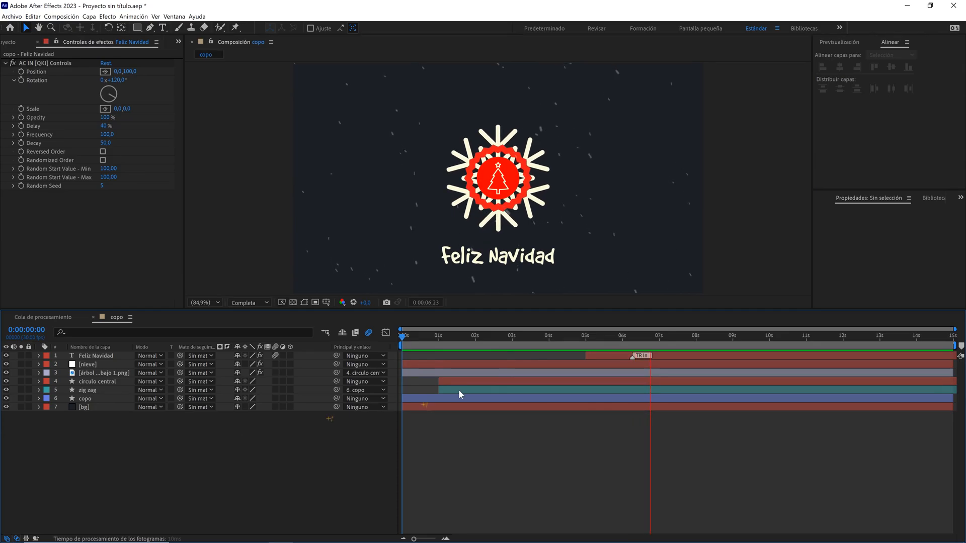
key(space)
Hide the bg layer and inspect the snow and artwork over the transparency grid at 0:00:07:06.
click(6, 407)
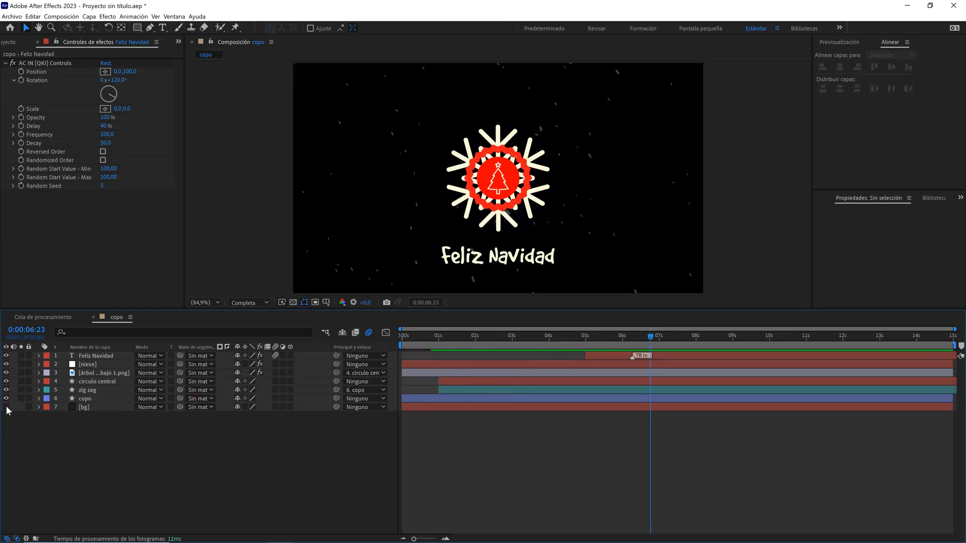
click(292, 302)
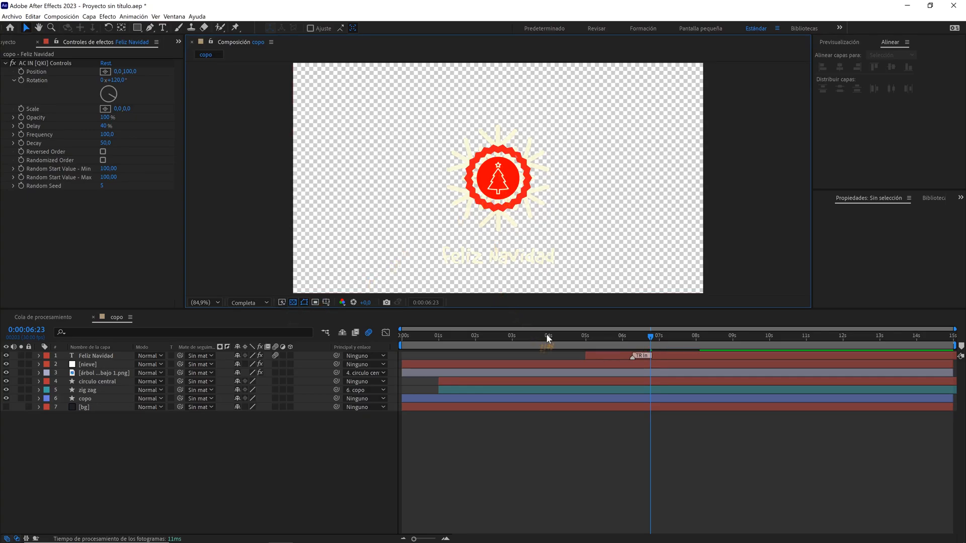
drag(546, 334, 666, 336)
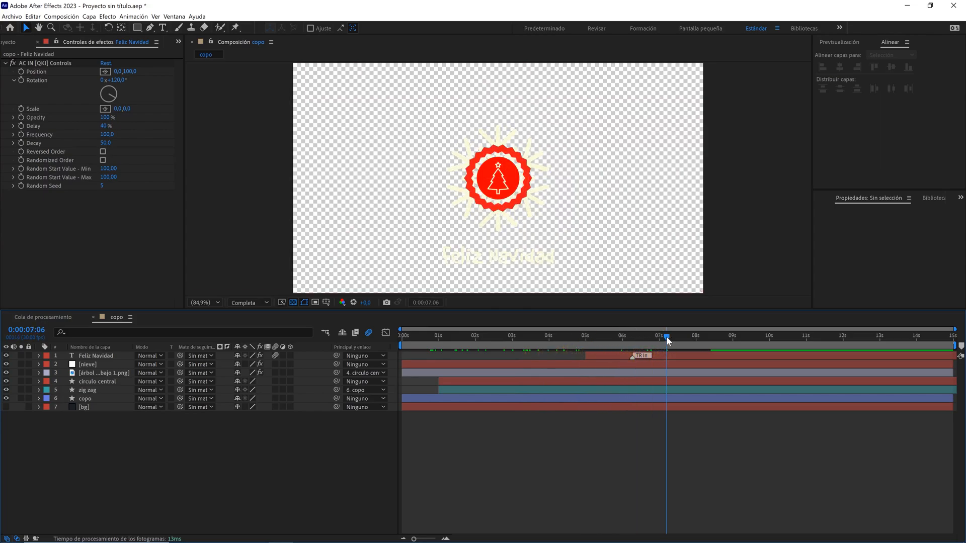
click(90, 365)
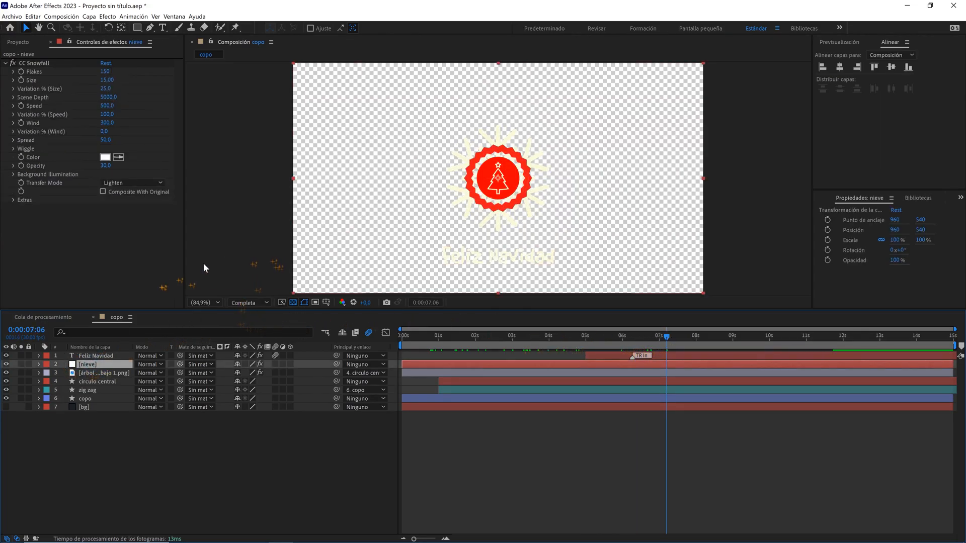
Compare the composition with the transparency grid off and on, going back to 0:00:03:28.
click(293, 303)
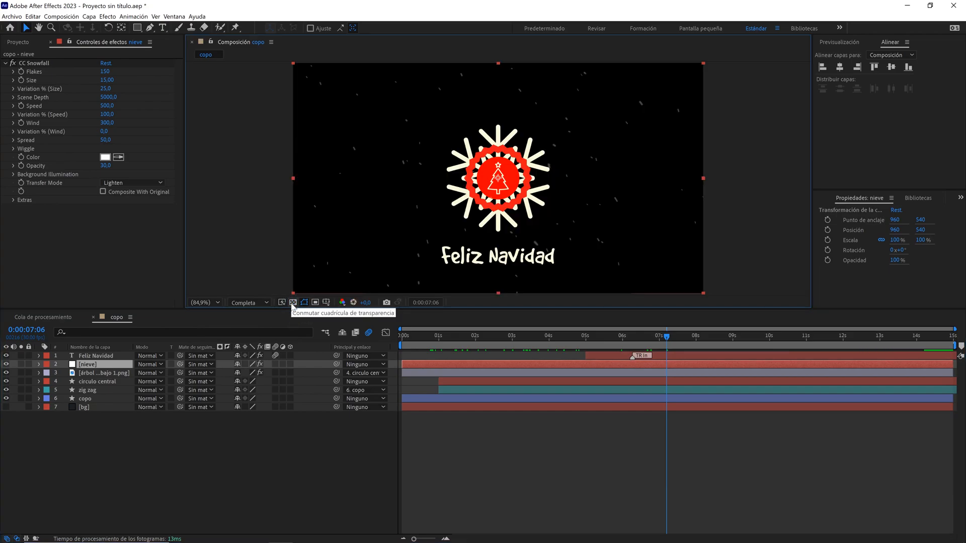
drag(664, 336, 613, 338)
click(547, 336)
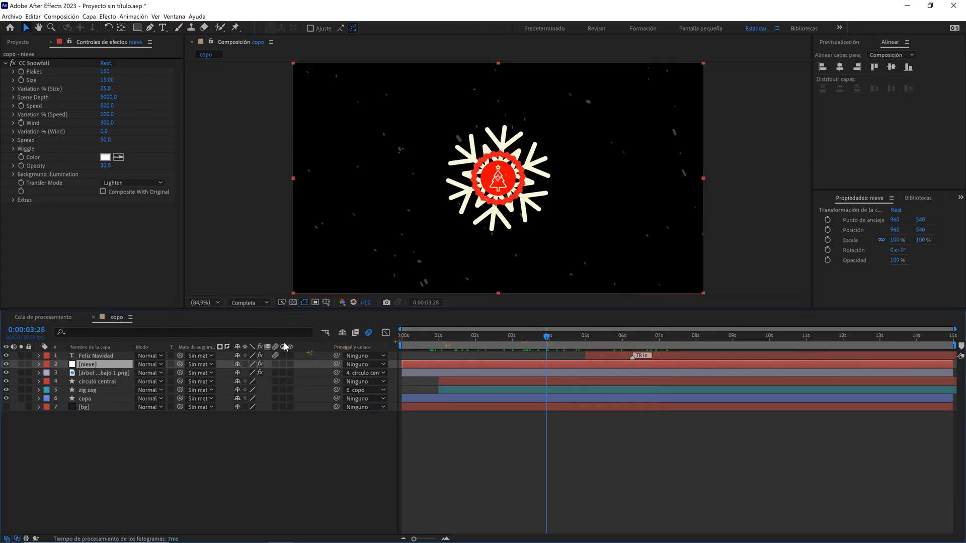
click(293, 302)
Make the bg layer visible again and play the composition from the start.
drag(548, 340, 376, 342)
click(324, 438)
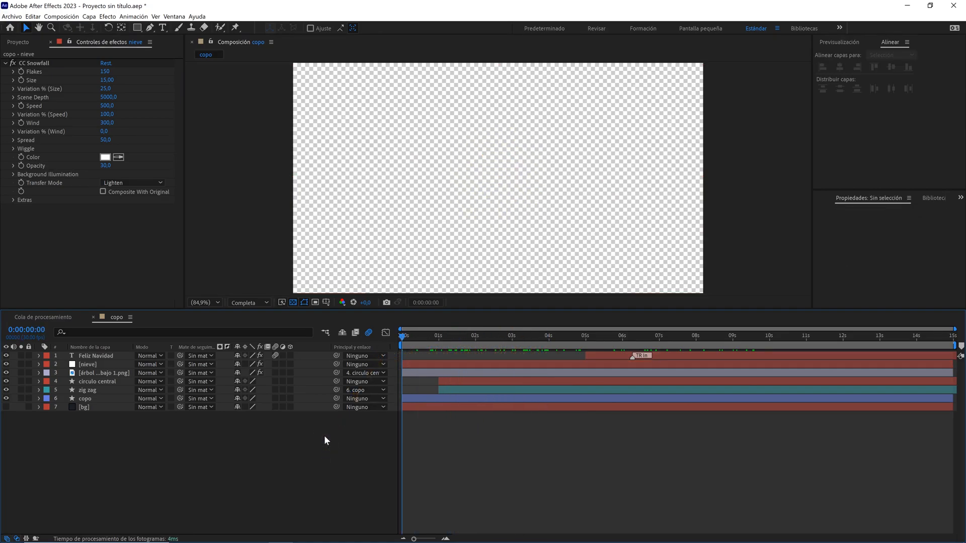
click(6, 407)
key(space)
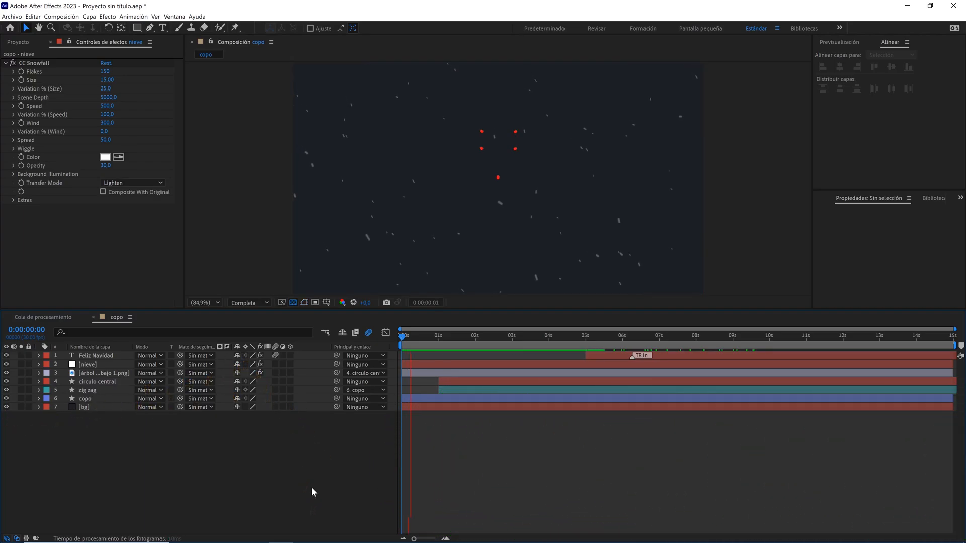